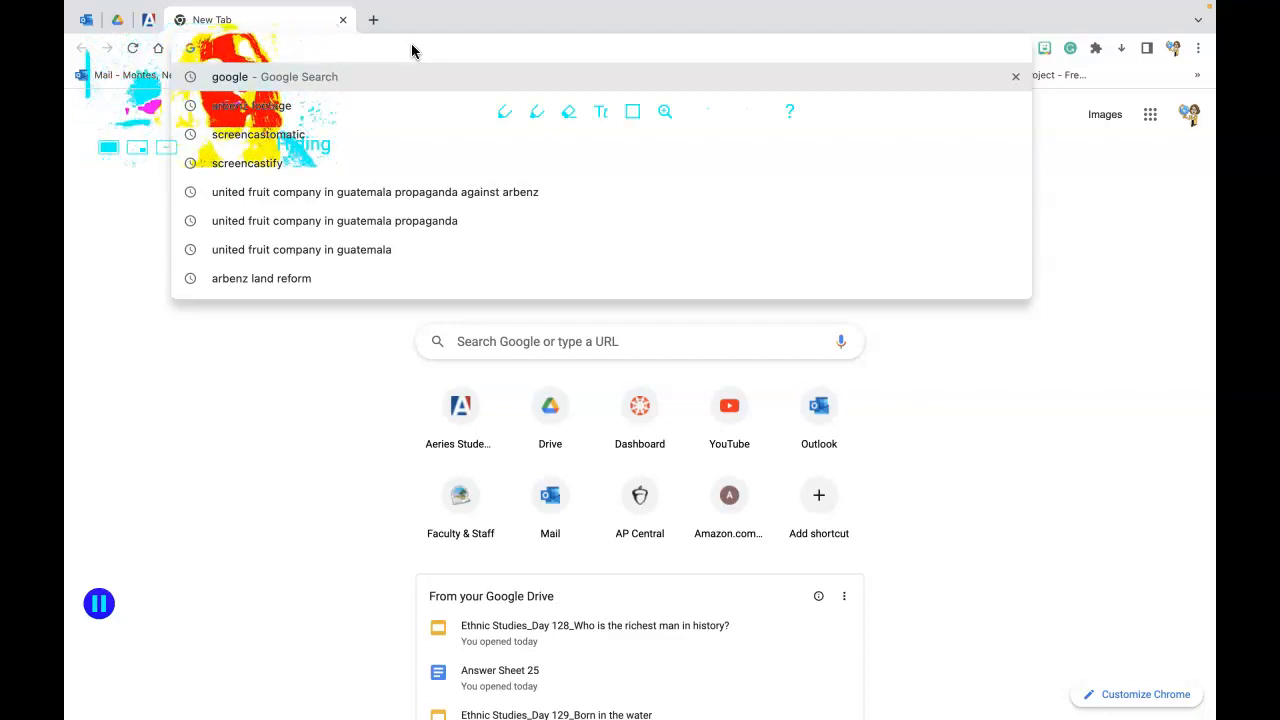
Step: Open the canva.com website
text(cenv)
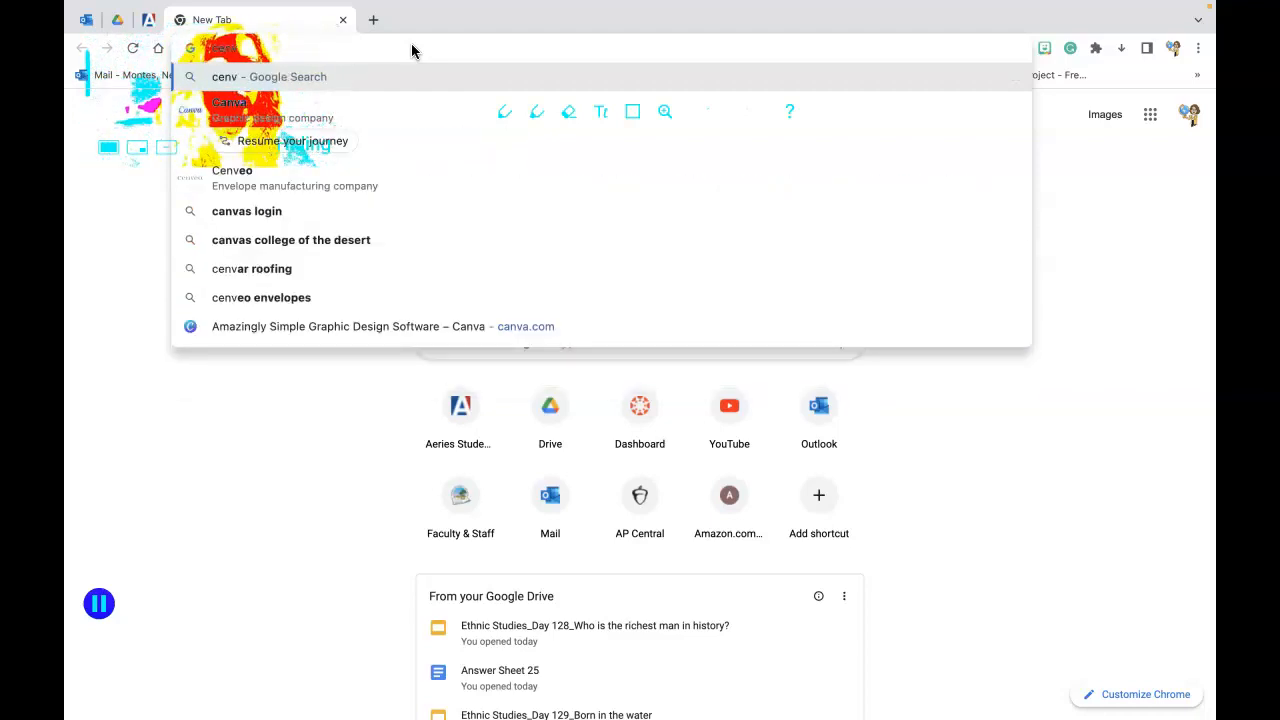
key(BackSpace)
key(BackSpace)
key(BackSpace)
text(anva.com)
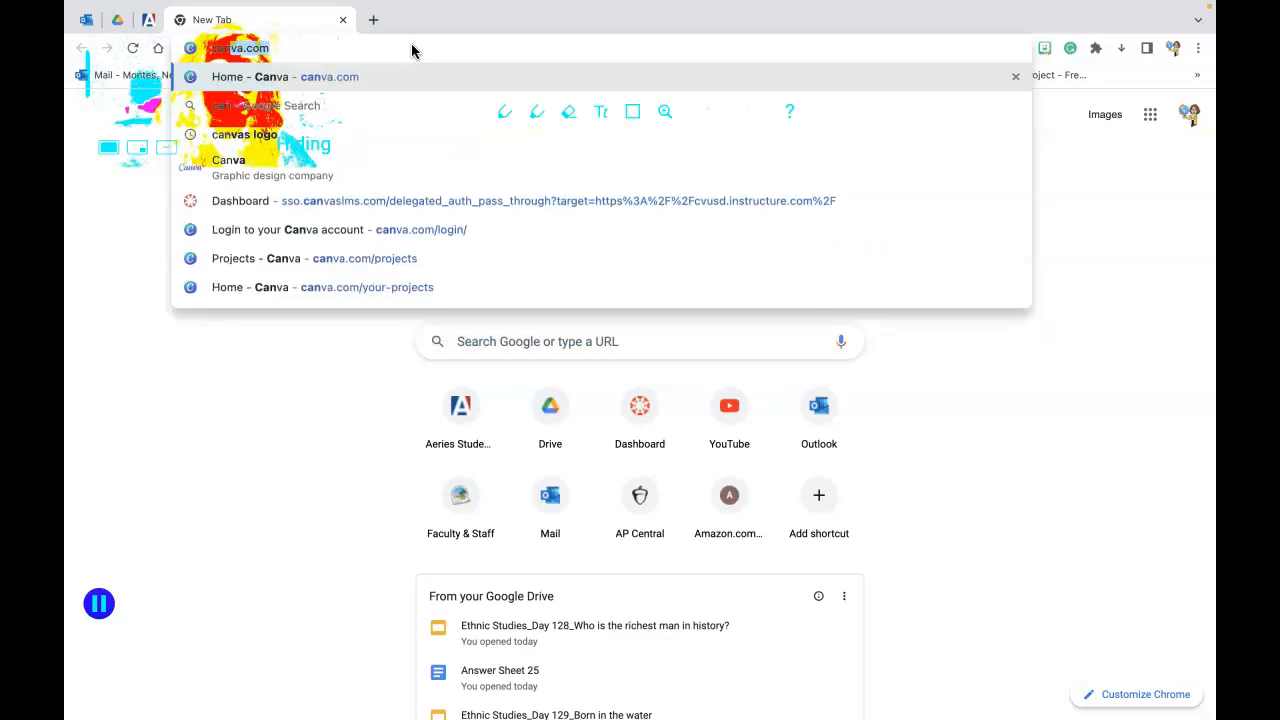
key(Return)
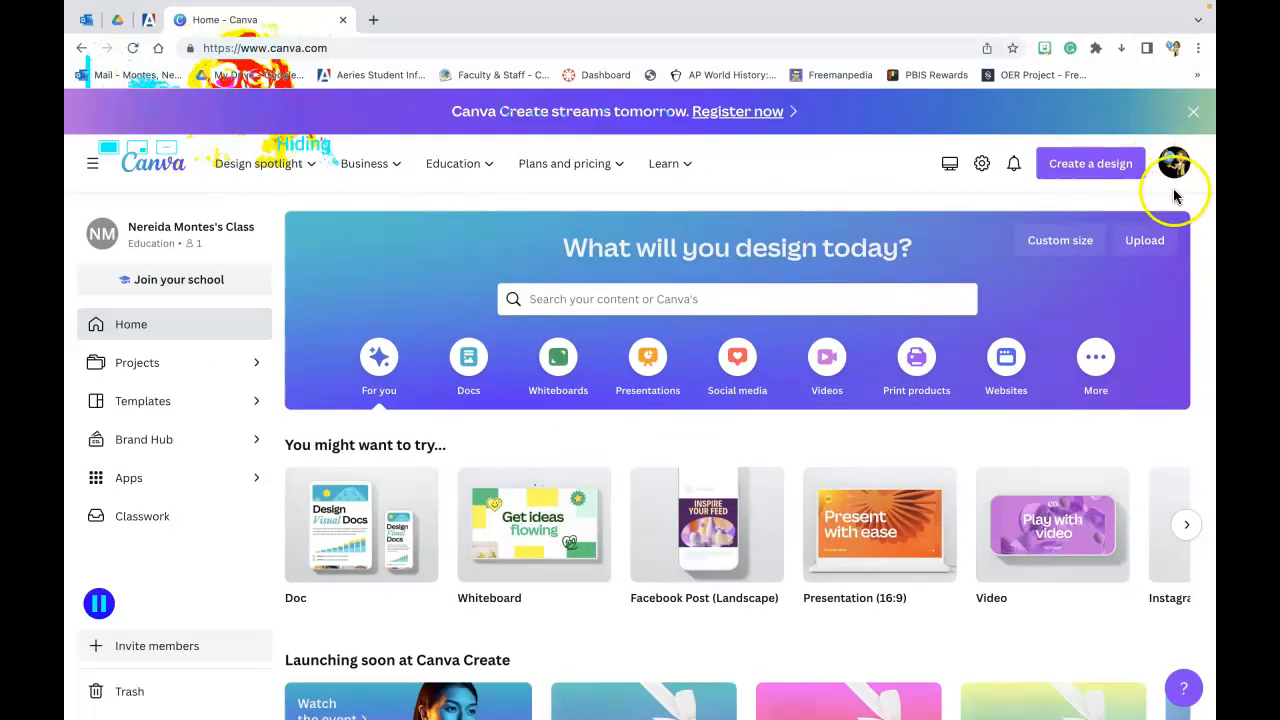
Step: Sign out of the current account and log back in with the Google account
click(1174, 168)
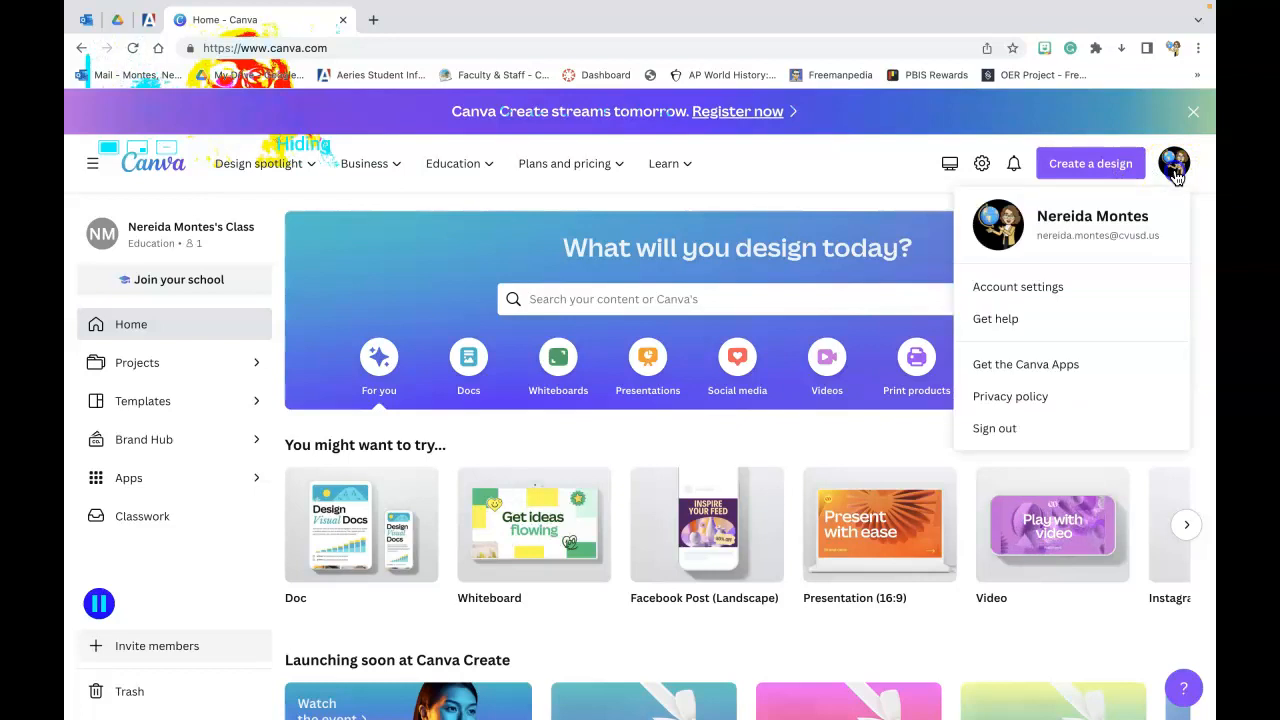
click(1025, 428)
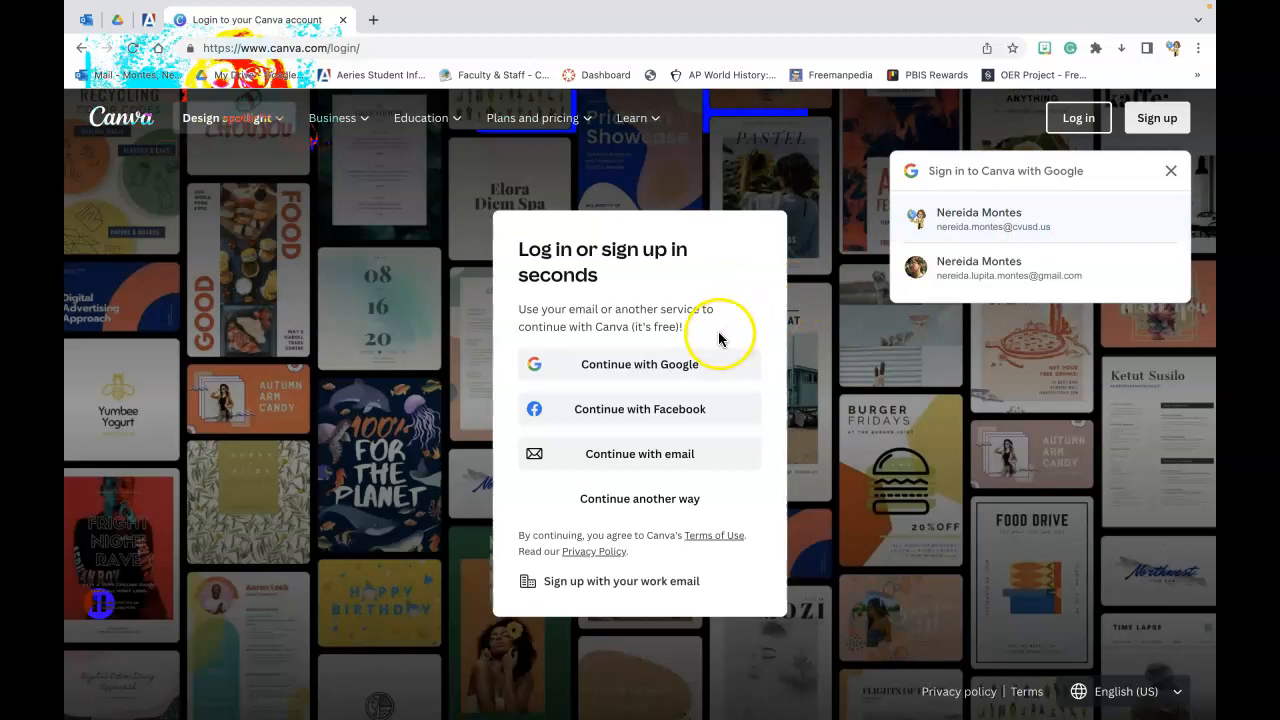
click(707, 362)
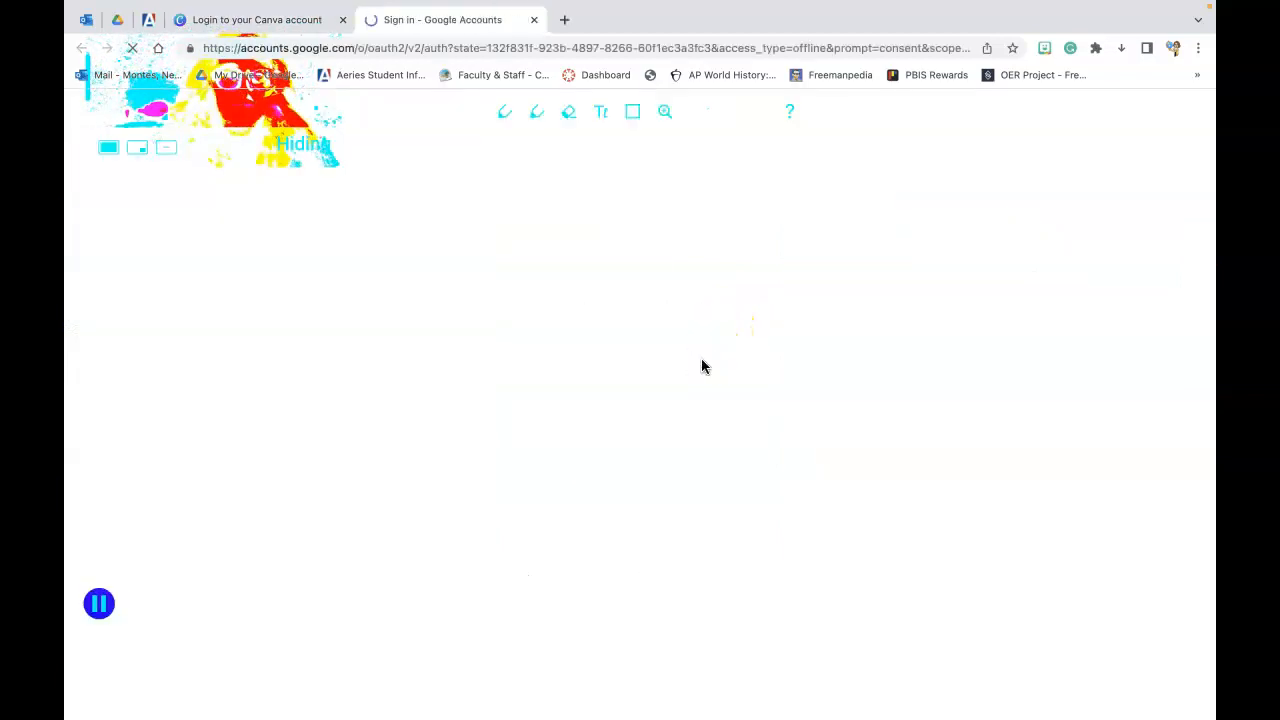
click(665, 381)
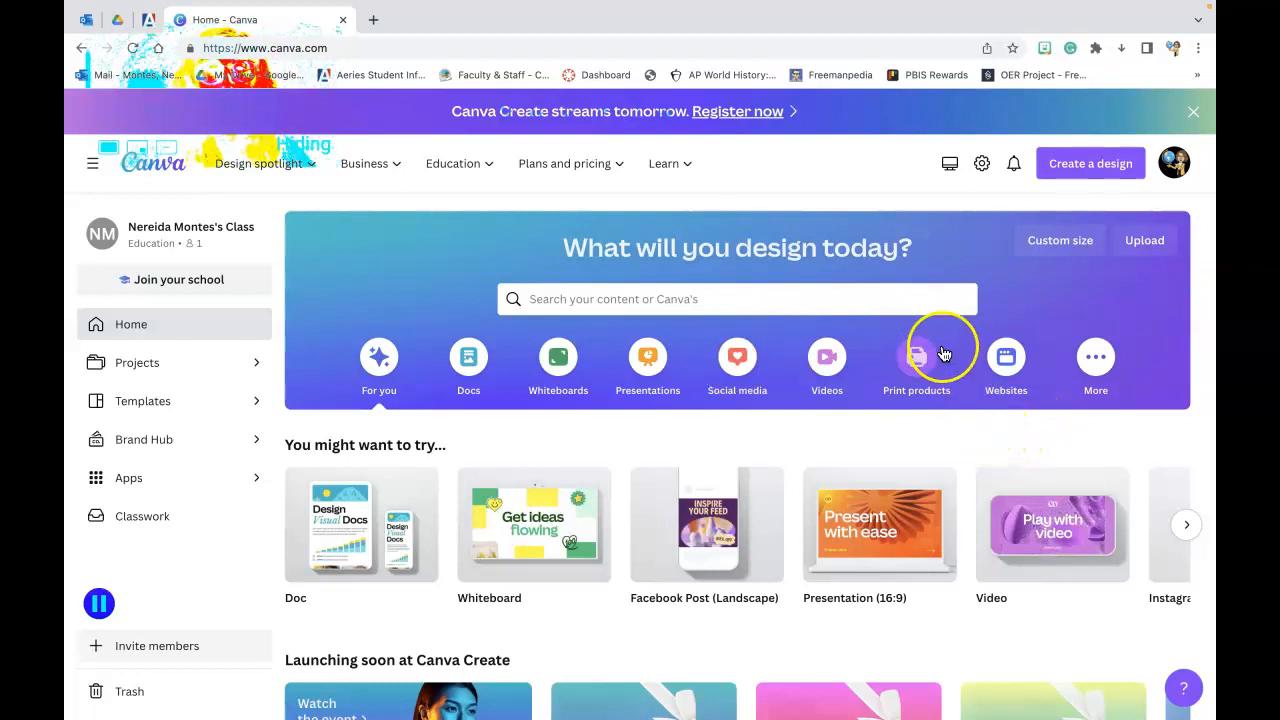
Step: Browse the video design types and create a blank 1920 × 1080 px Video design
click(822, 366)
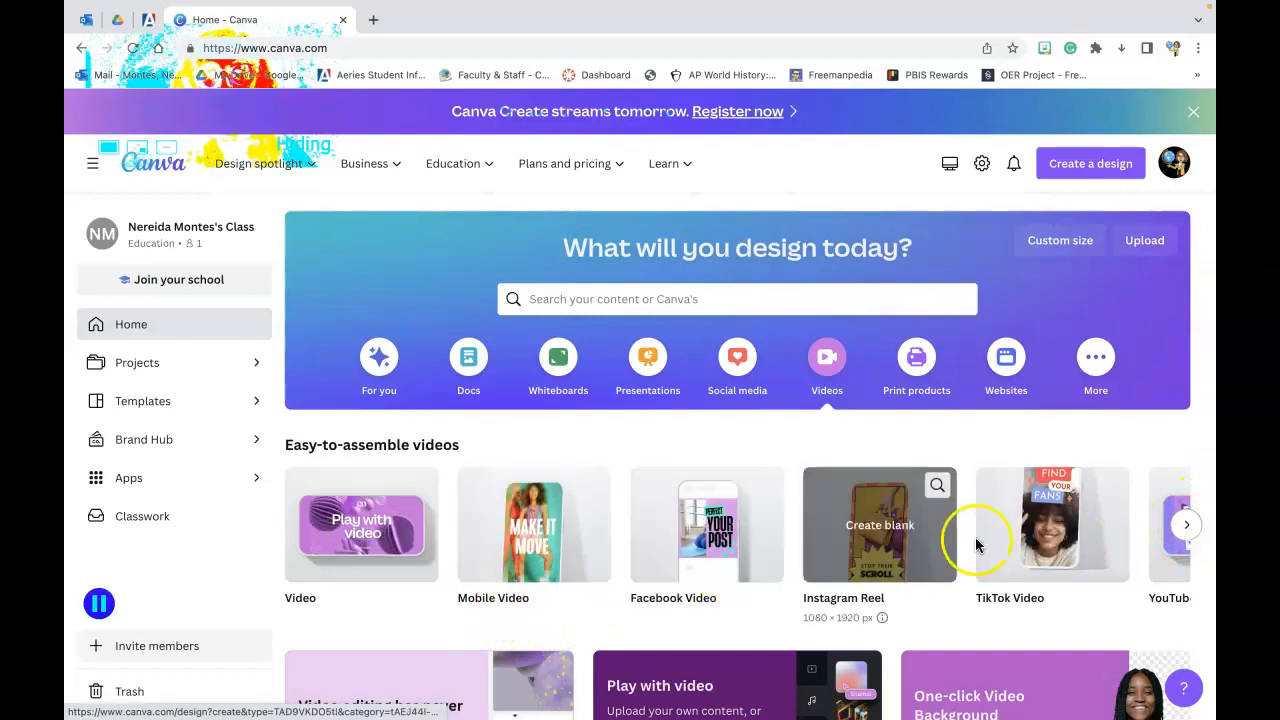
click(1187, 524)
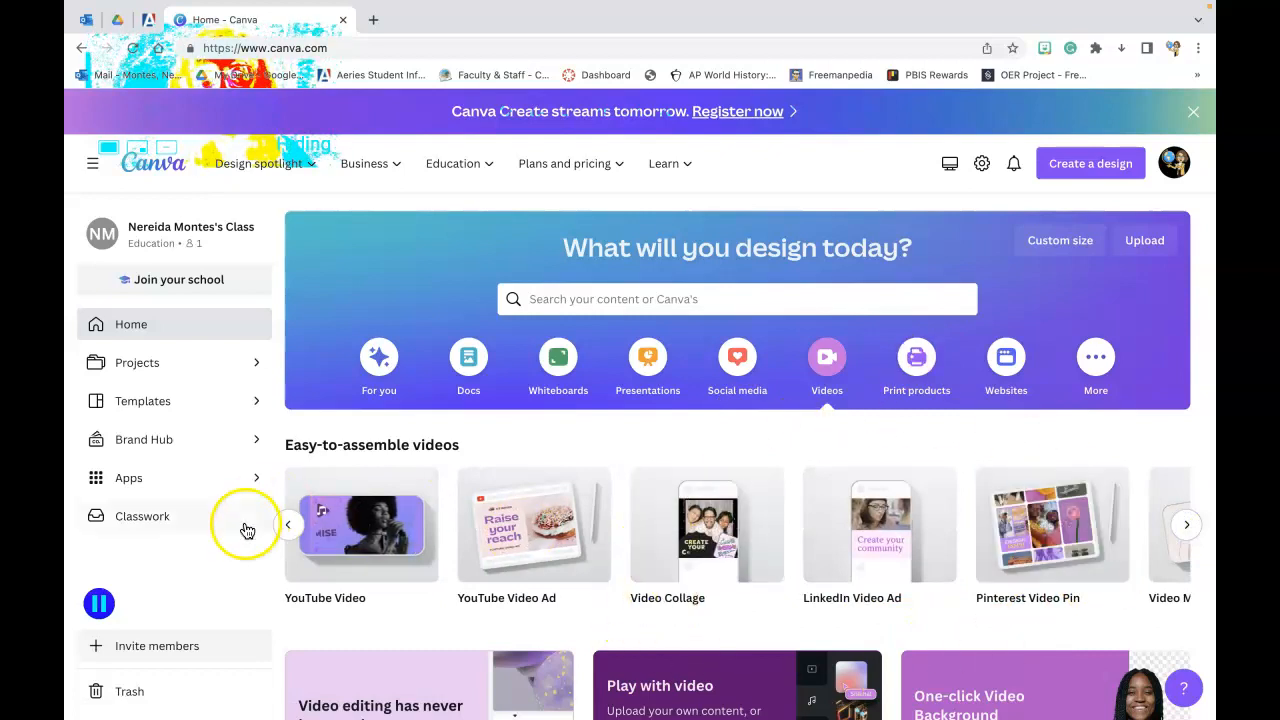
click(292, 524)
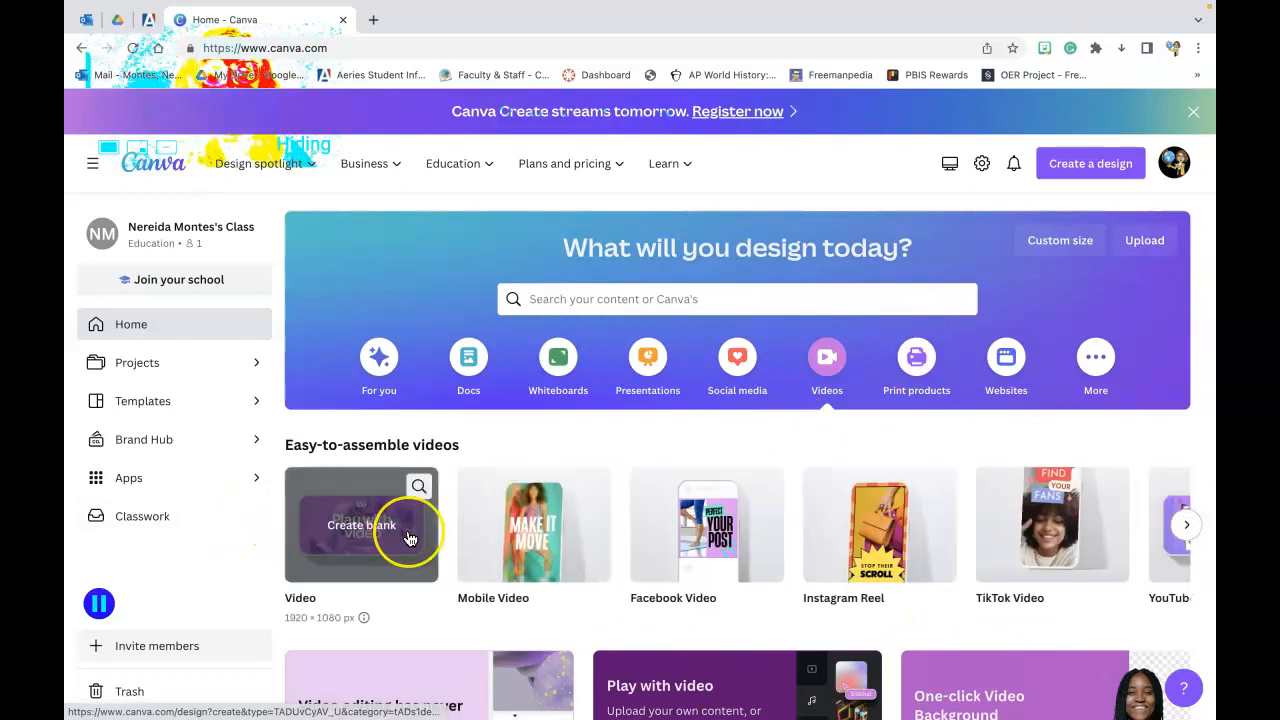
click(372, 537)
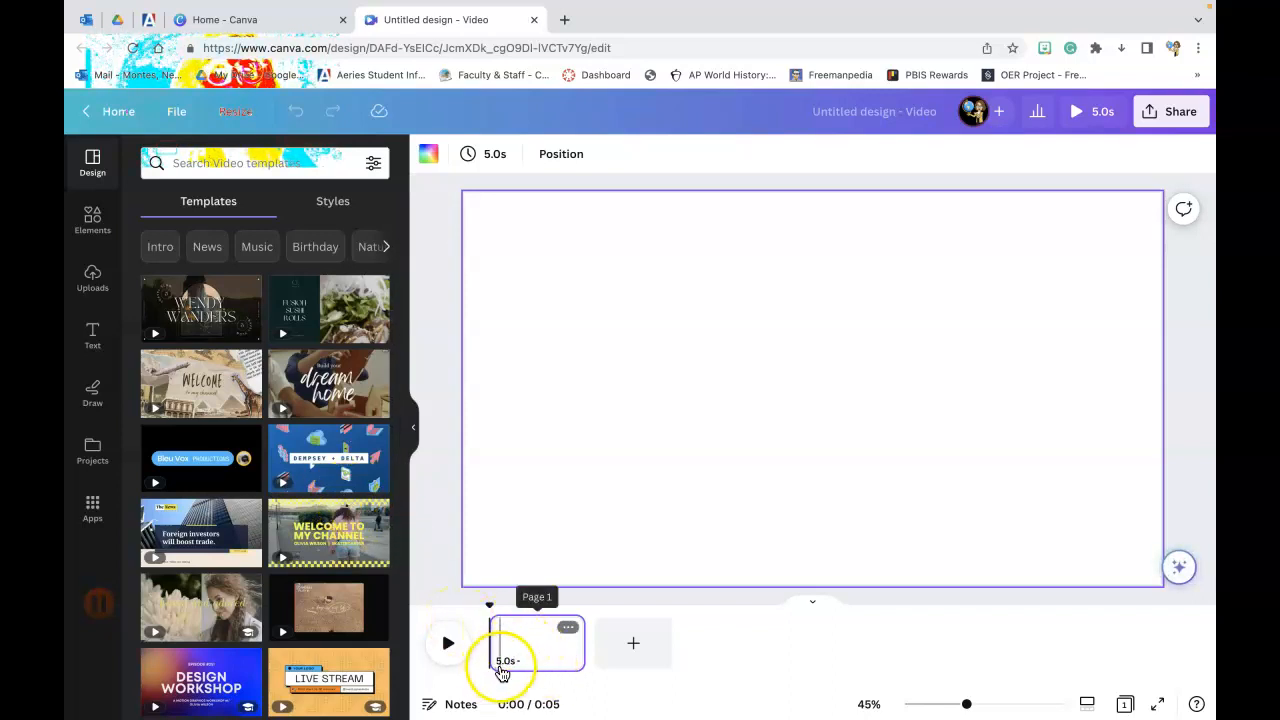
Step: Add six more blank pages to the video timeline
click(612, 640)
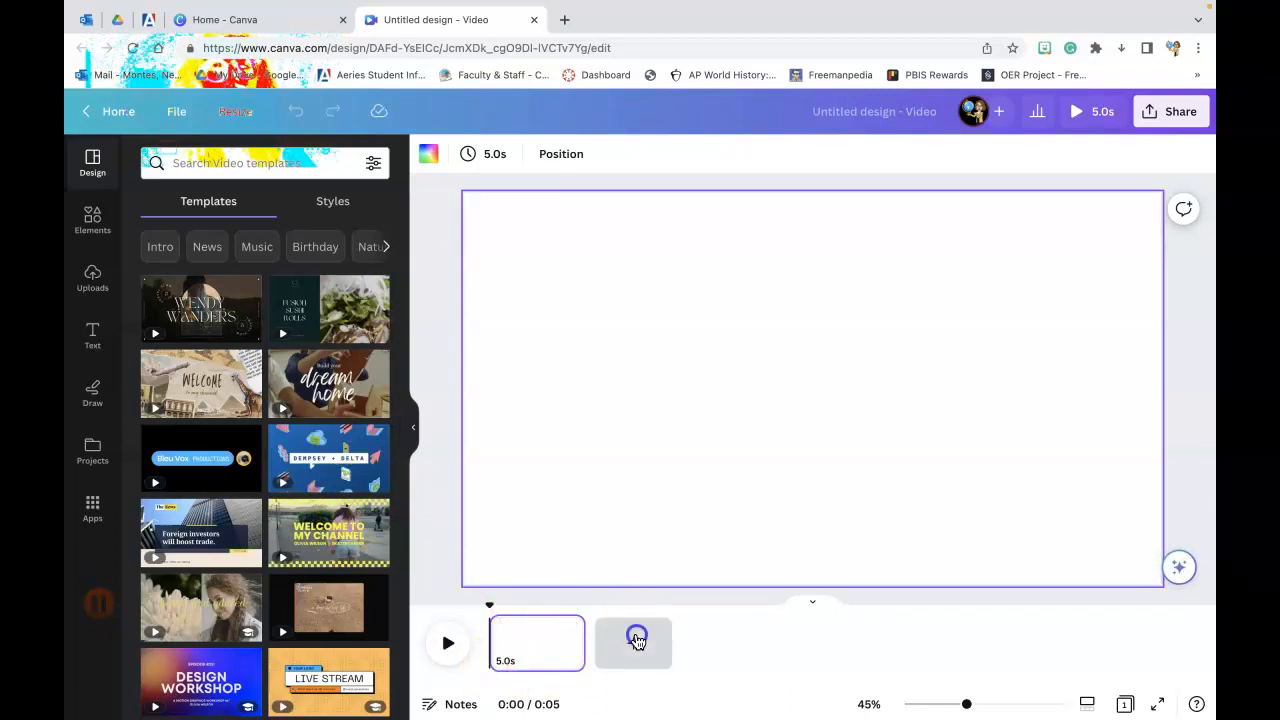
click(760, 640)
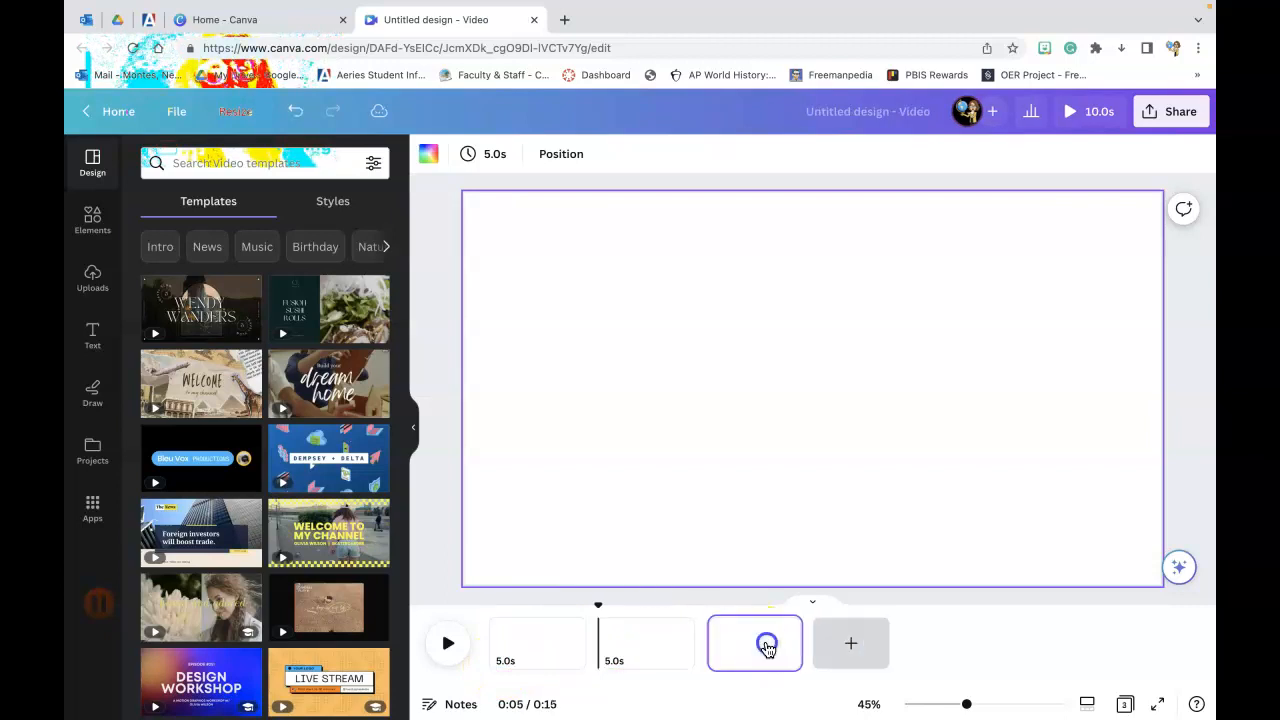
click(870, 636)
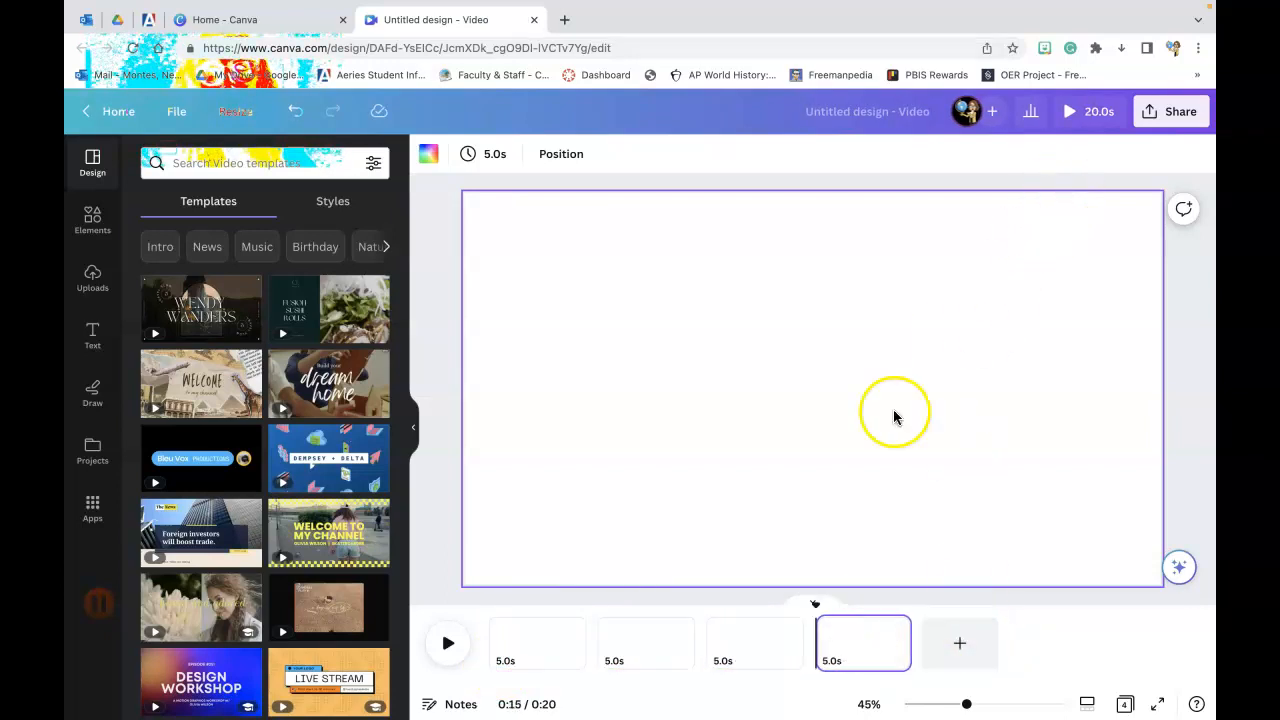
click(946, 653)
click(1037, 650)
click(1136, 648)
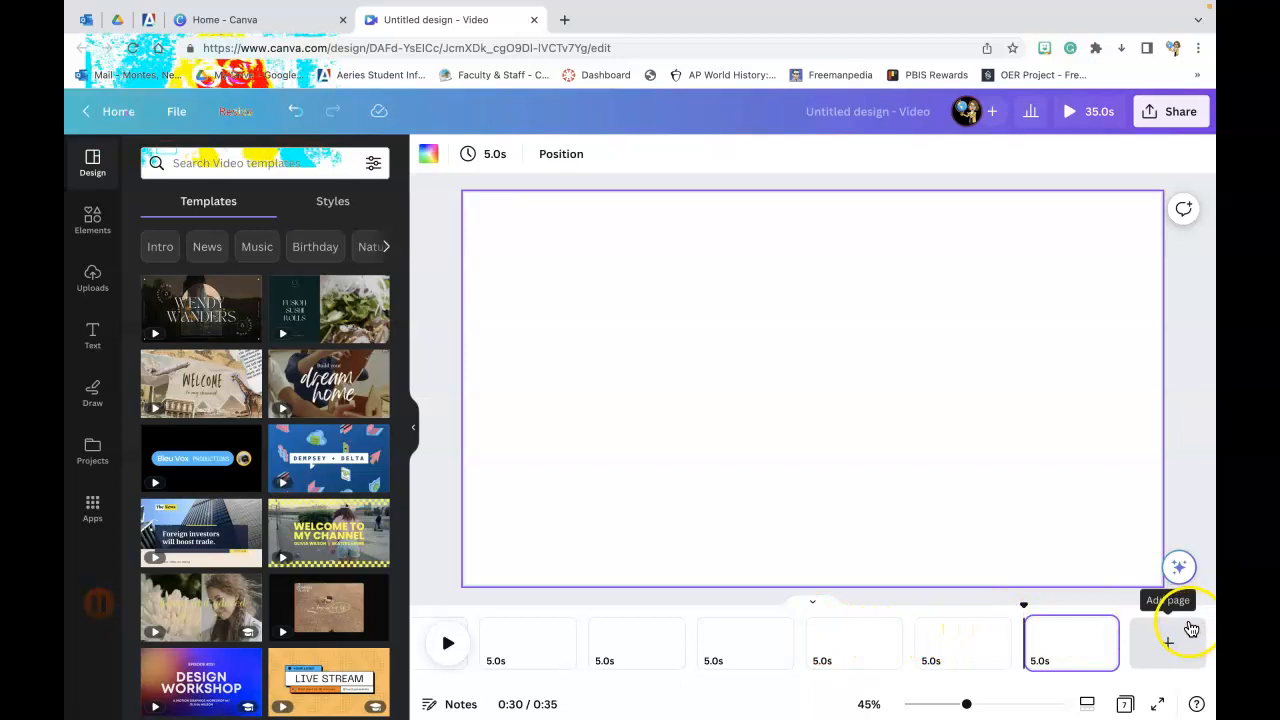
Step: Look over the design's sharing options and return to the start of the page timeline
click(1152, 114)
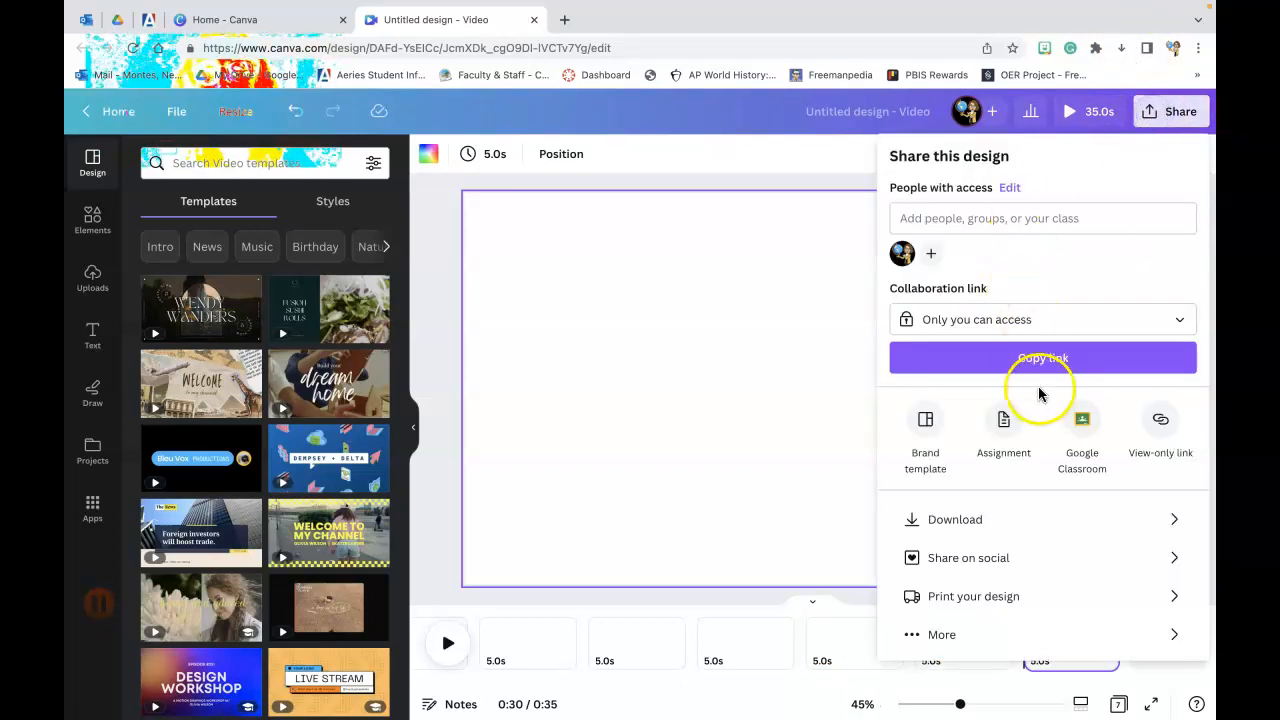
click(1172, 116)
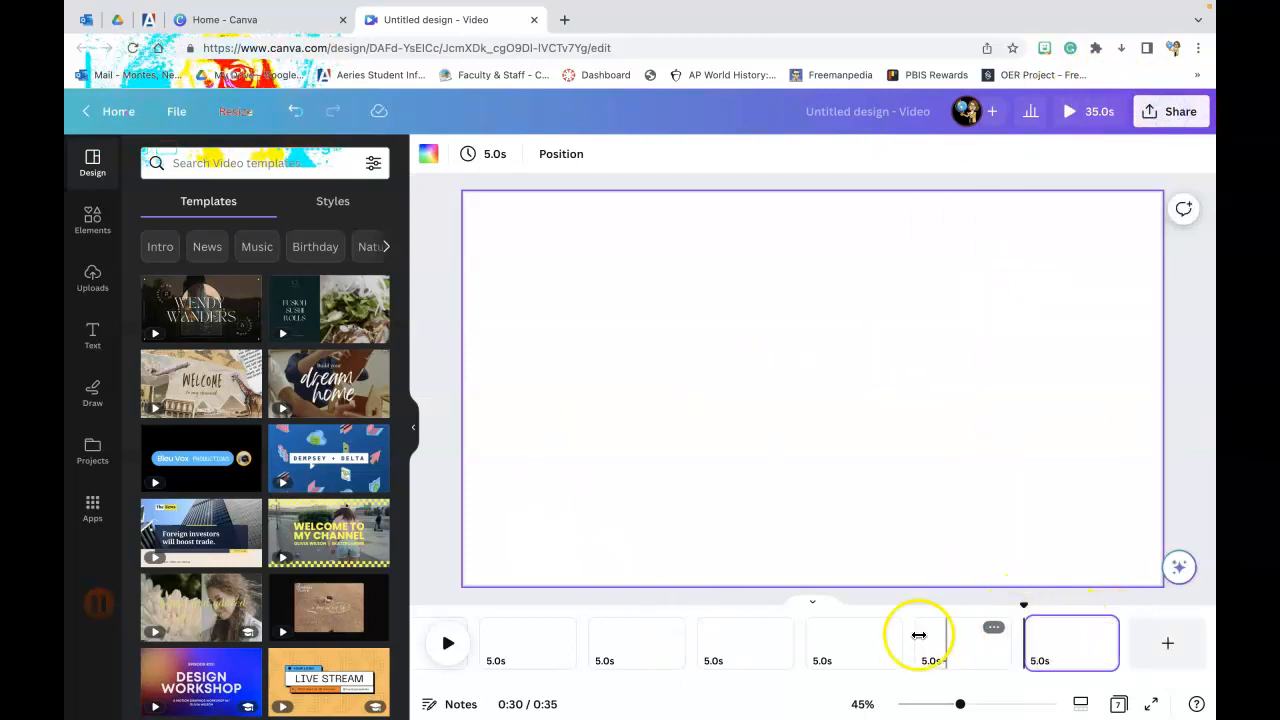
scroll(974, 639, left, 1)
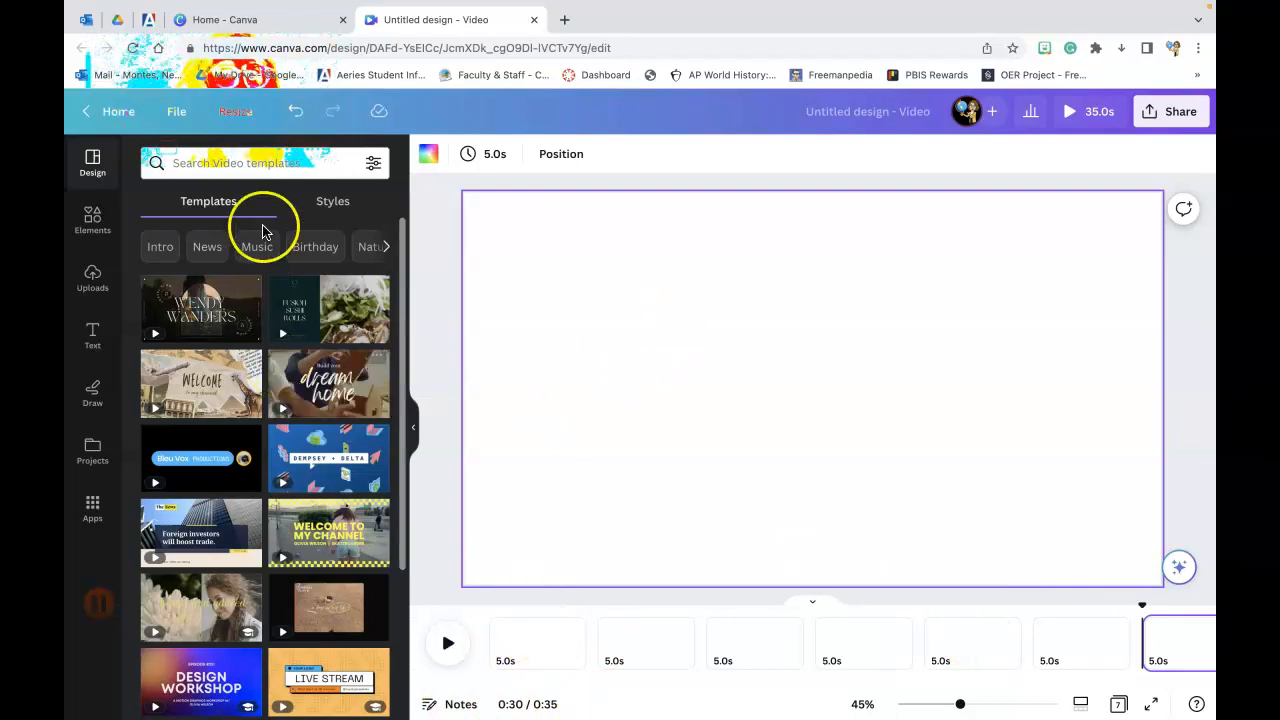
Step: Search the video templates for "history" and look through the designs offered
click(321, 168)
text(history)
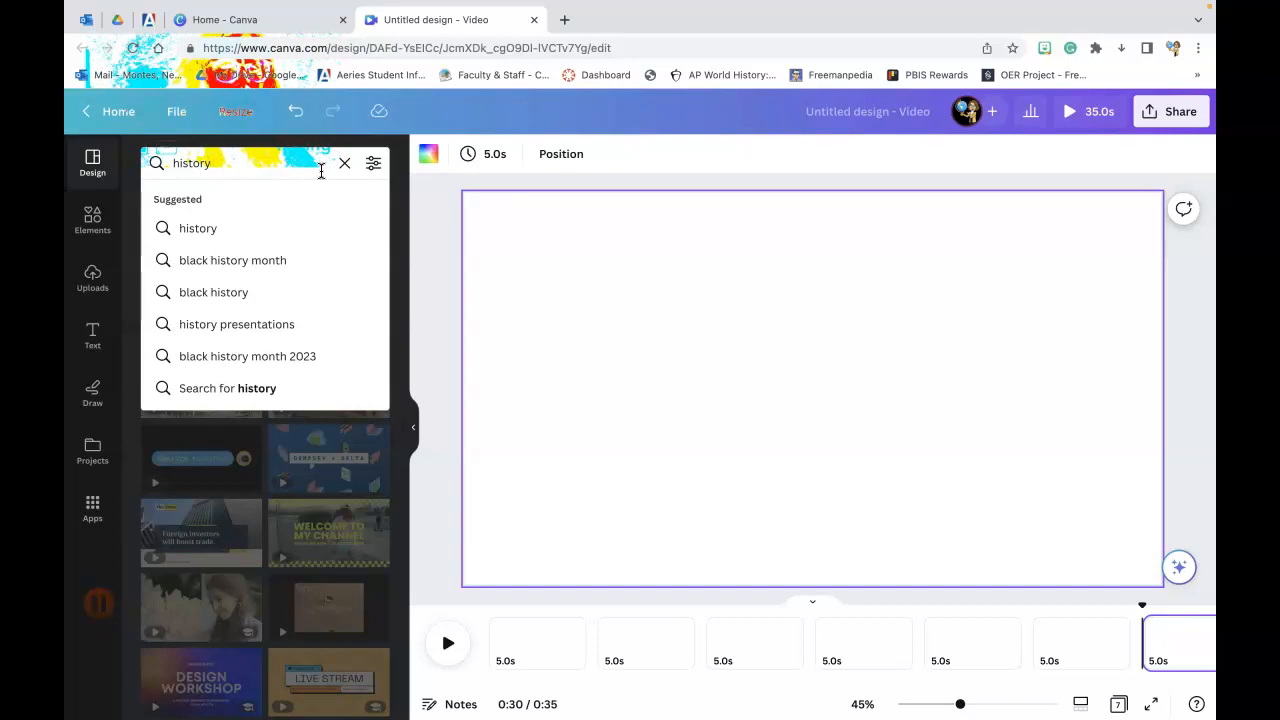
key(Return)
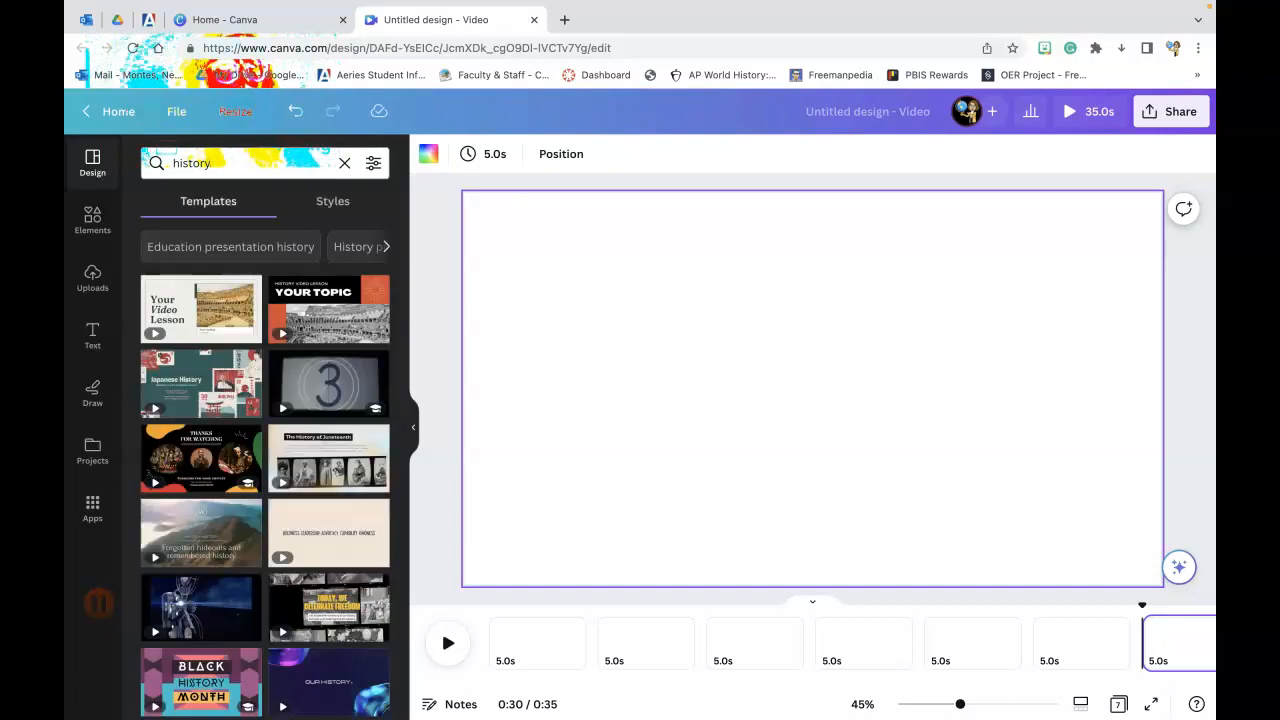
scroll(240, 440, down, 1)
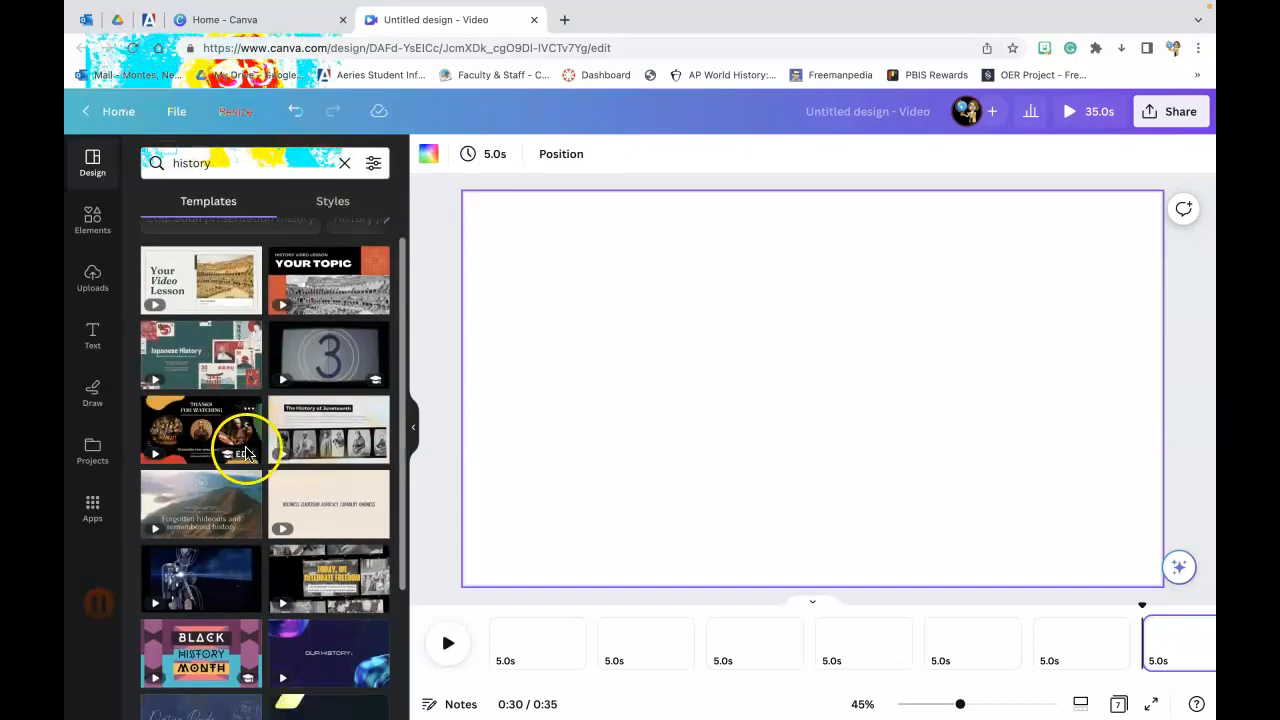
click(97, 340)
scroll(229, 449, down, 5)
scroll(229, 455, up, 5)
click(92, 285)
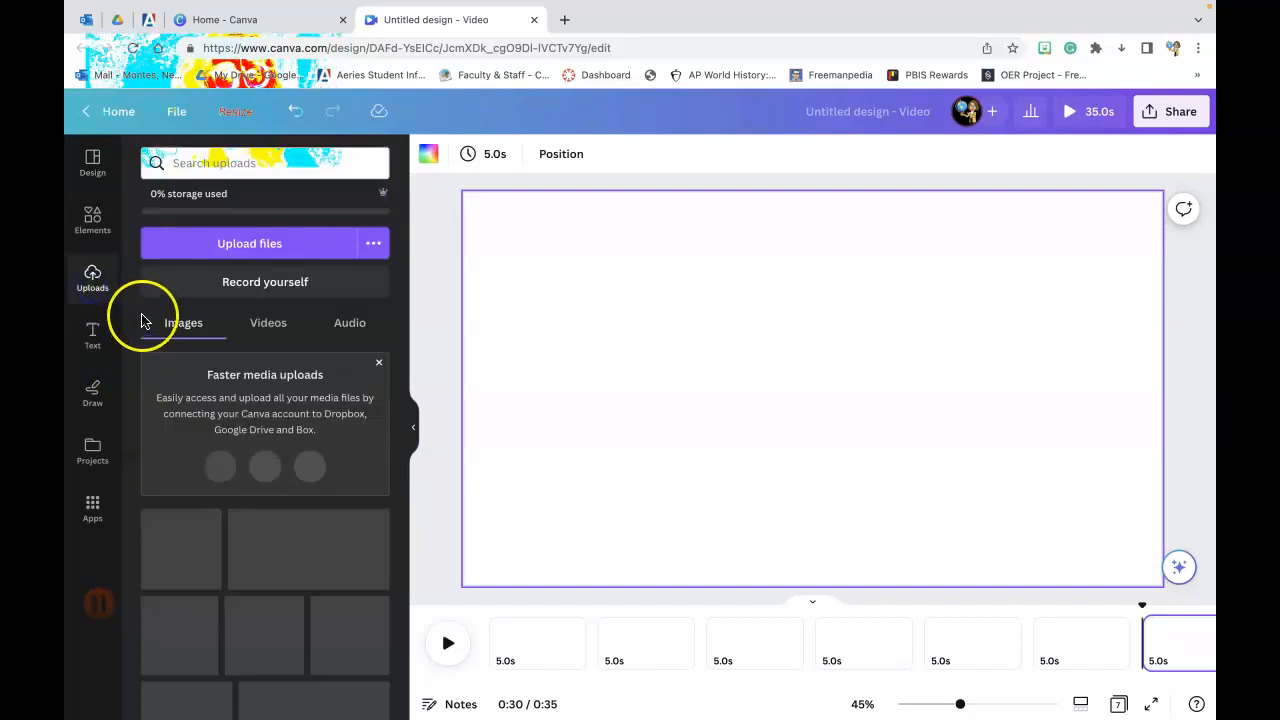
Step: Search the elements library for "history"
click(92, 220)
click(198, 166)
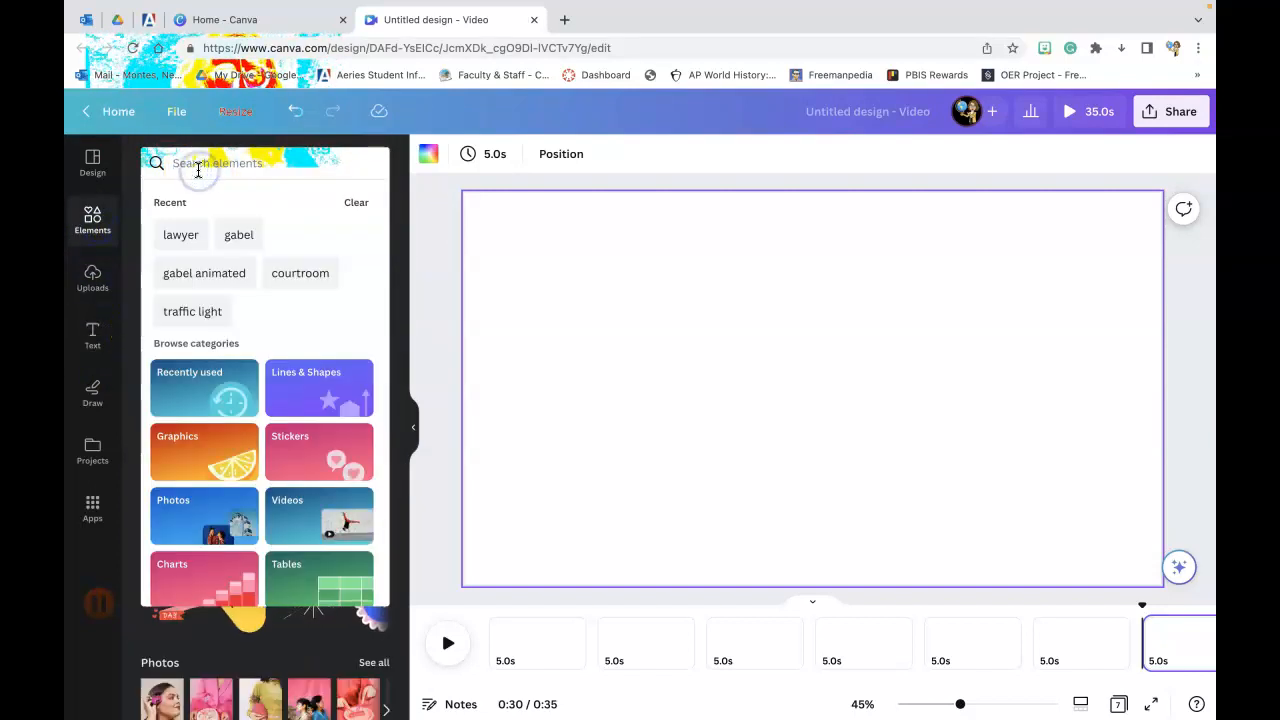
text(hist)
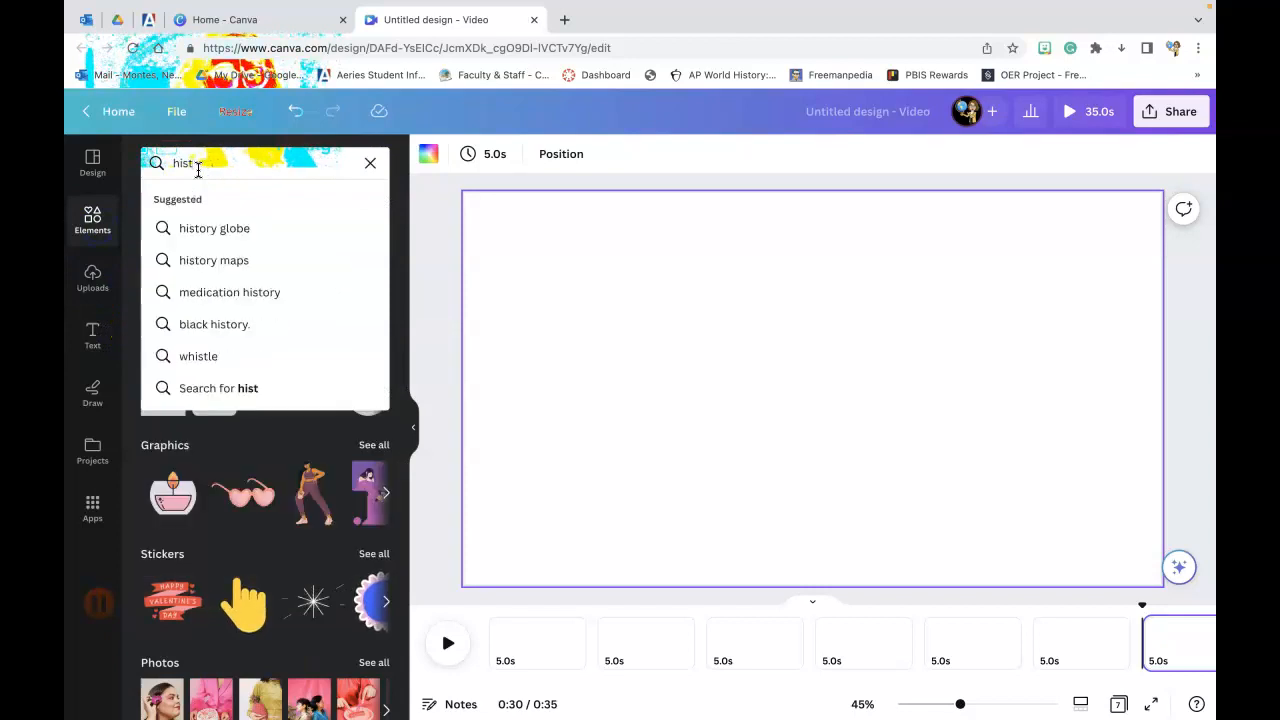
text(ort)
text(y)
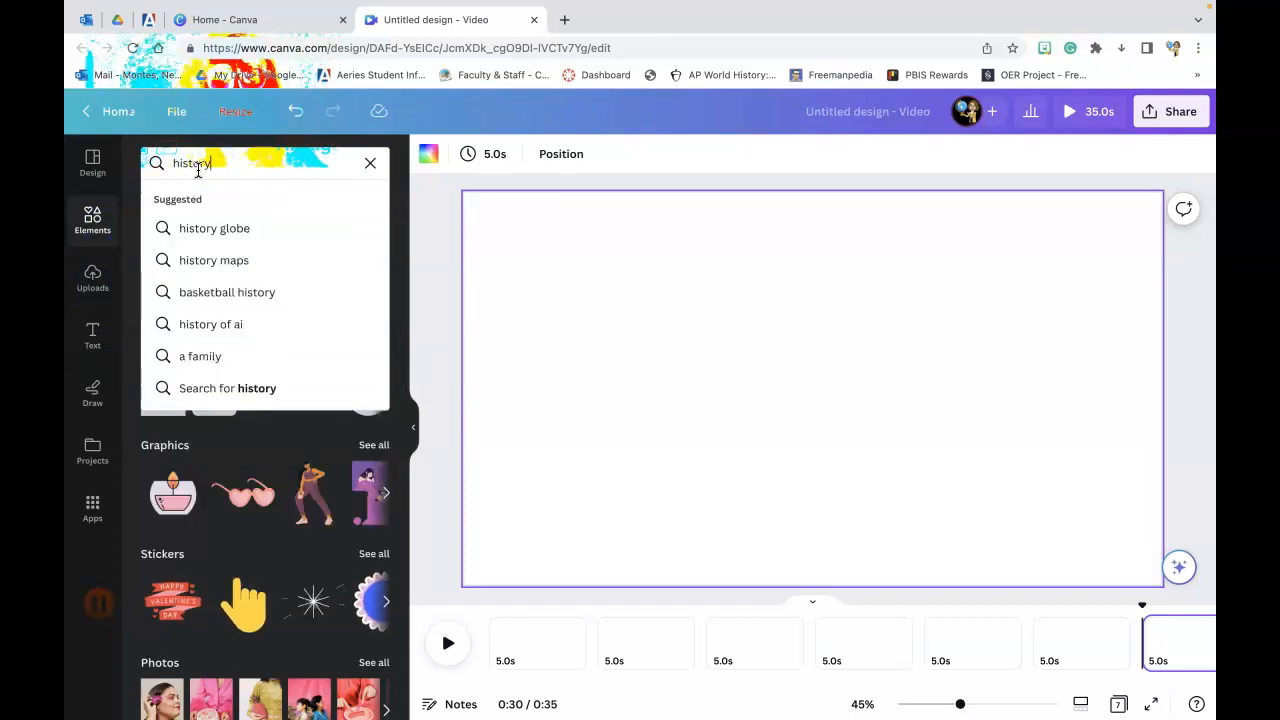
key(Return)
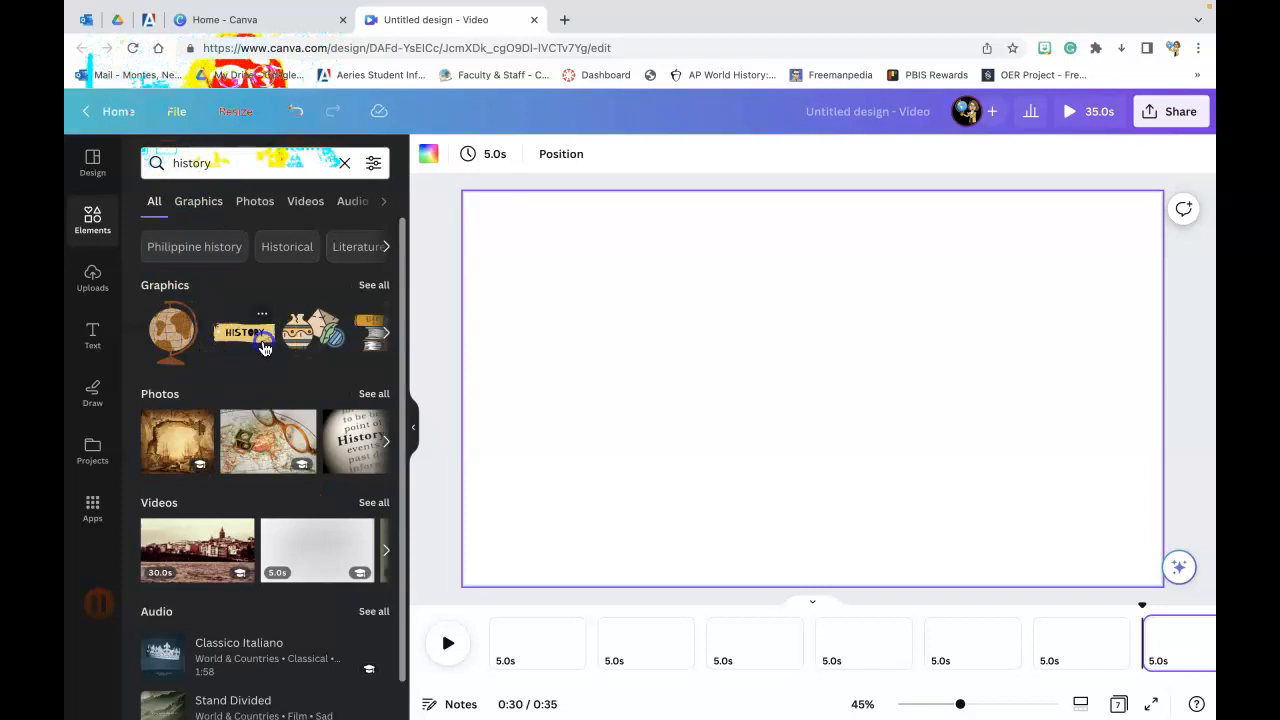
click(265, 347)
drag(694, 360, 687, 268)
key(Delete)
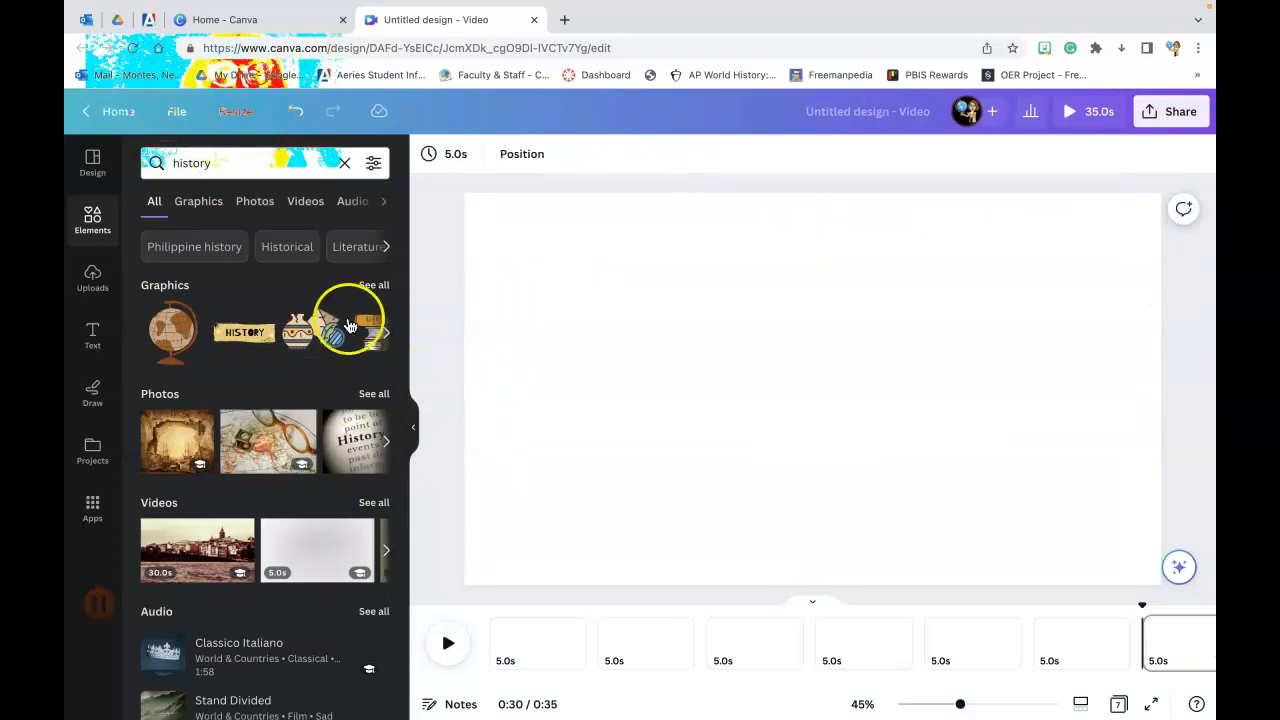
Step: Add the HISTORY banner graphic at the top of the last page and the brown globe graphic below the banner's left end
click(237, 347)
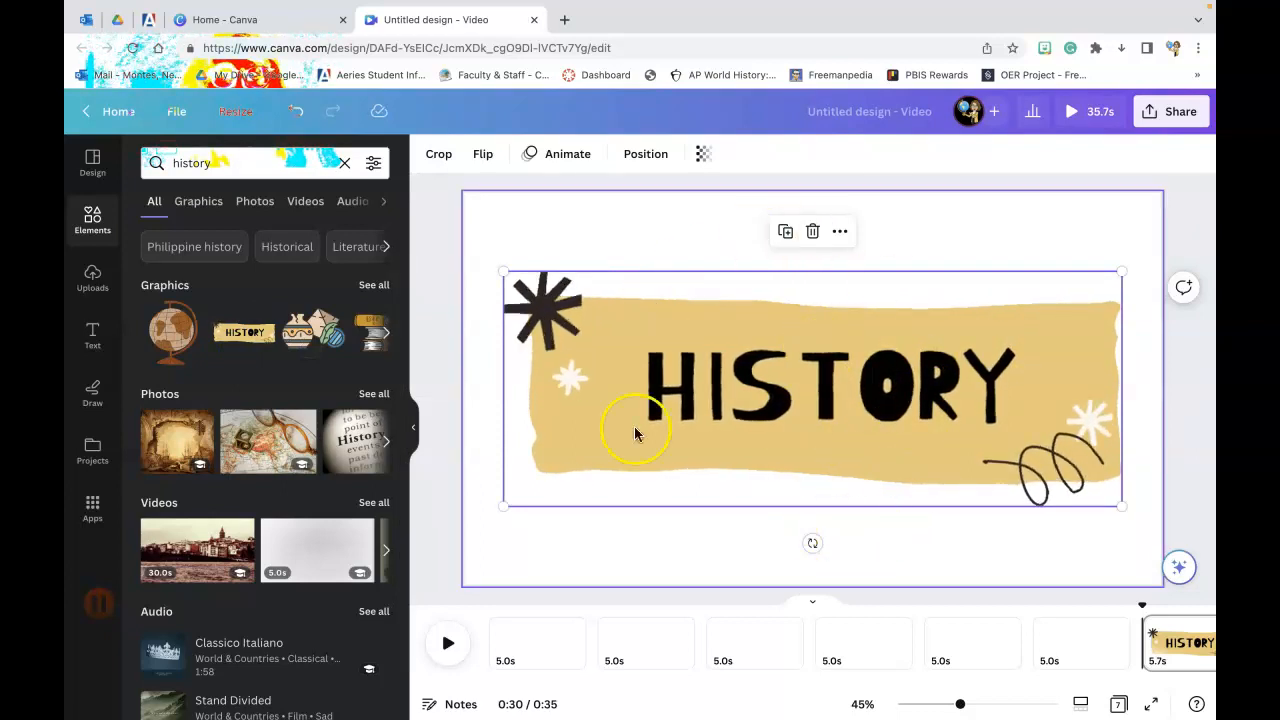
drag(797, 377, 791, 306)
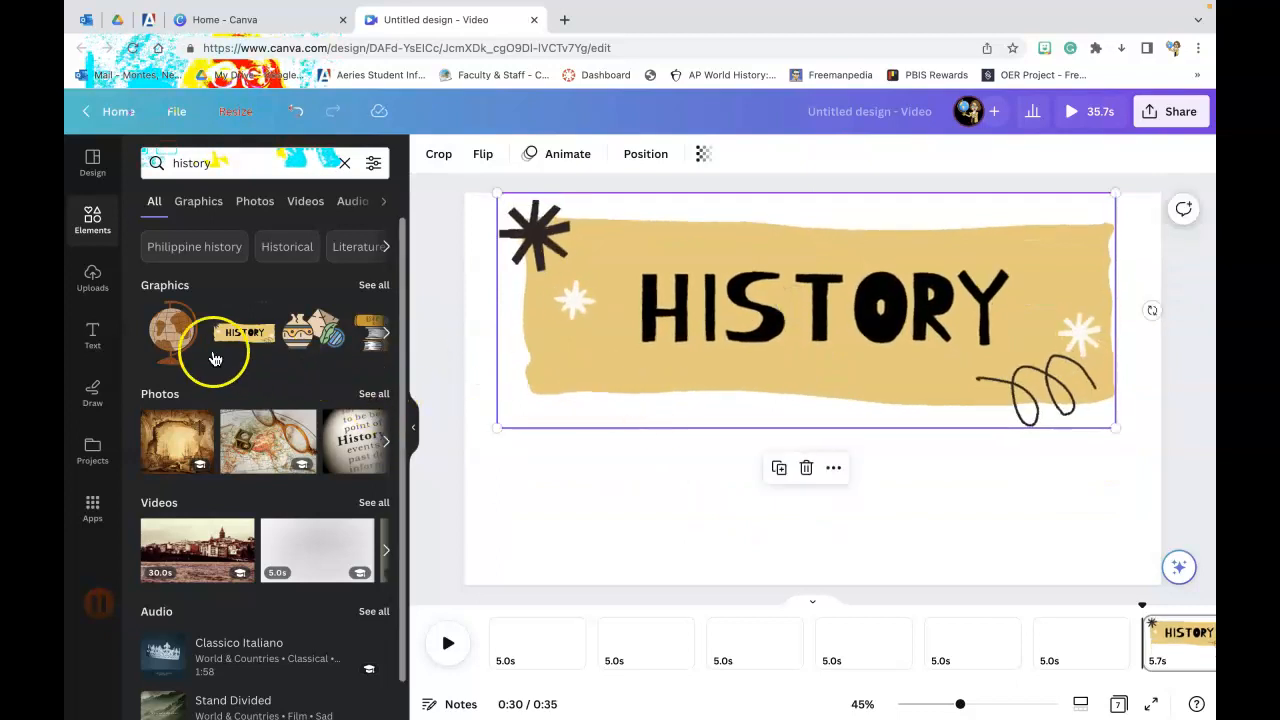
click(171, 338)
drag(804, 415, 536, 480)
Step: Add the old brown map graphic over the upper-right corner of the HISTORY banner
click(384, 333)
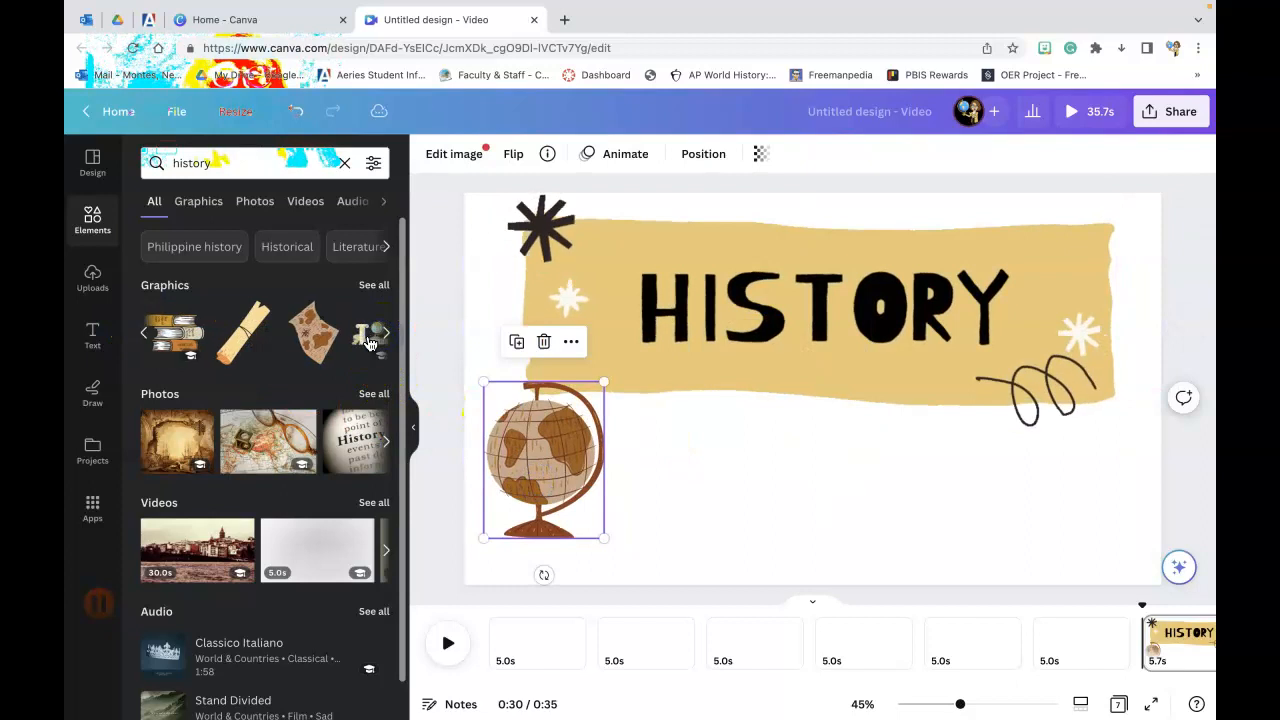
click(330, 337)
drag(857, 400, 1086, 271)
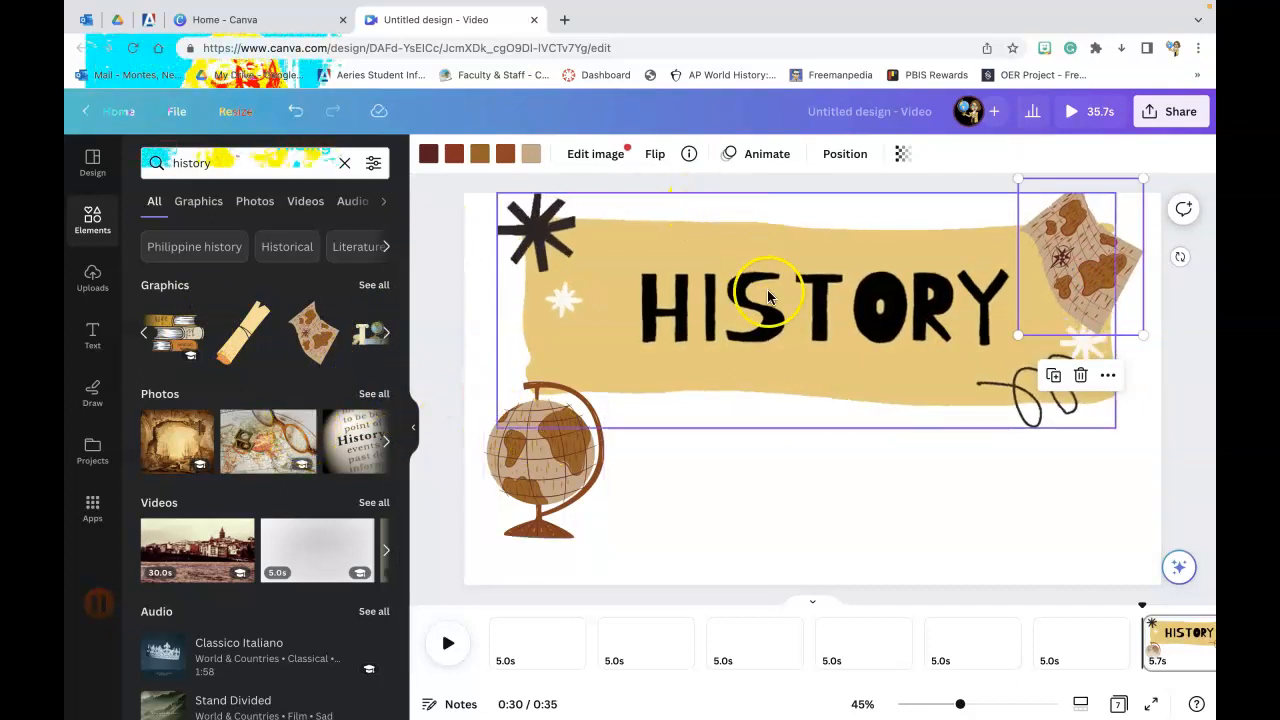
Step: Search the elements library for "versus" instead
click(250, 174)
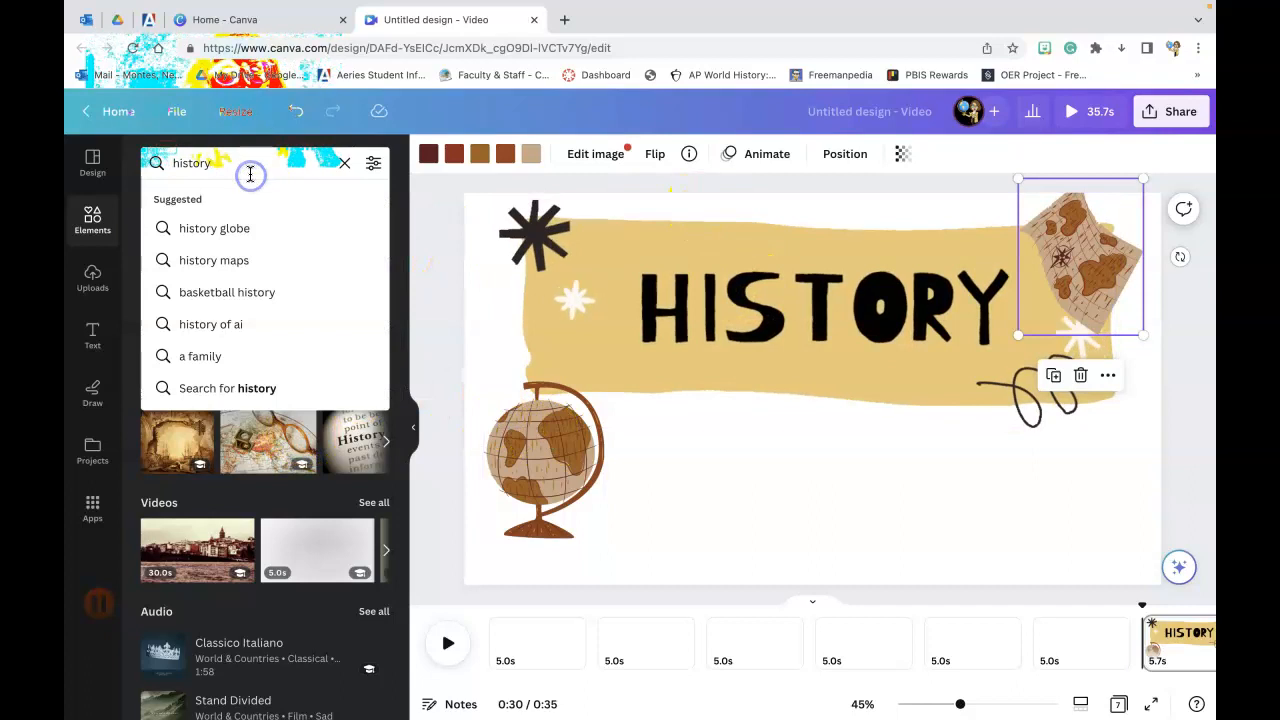
key(BackSpace)
key(BackSpace)
key(BackSpace)
key(BackSpace)
key(BackSpace)
key(BackSpace)
key(BackSpace)
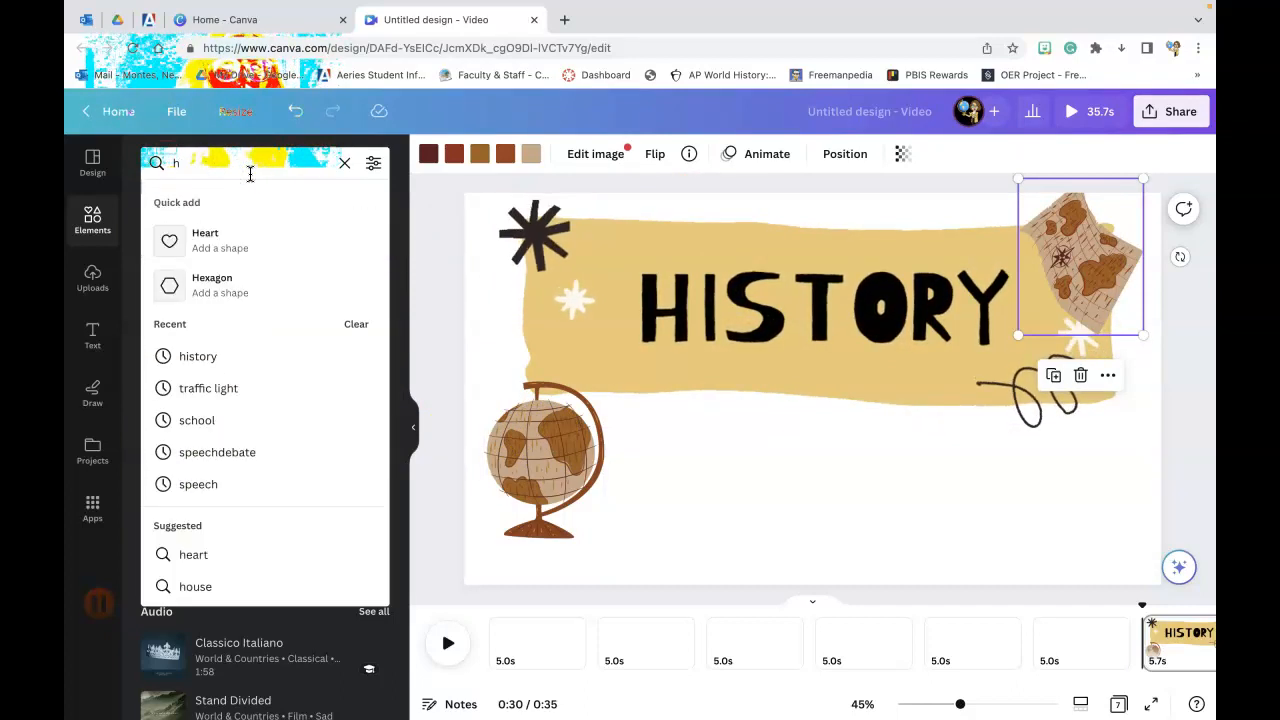
text(ver)
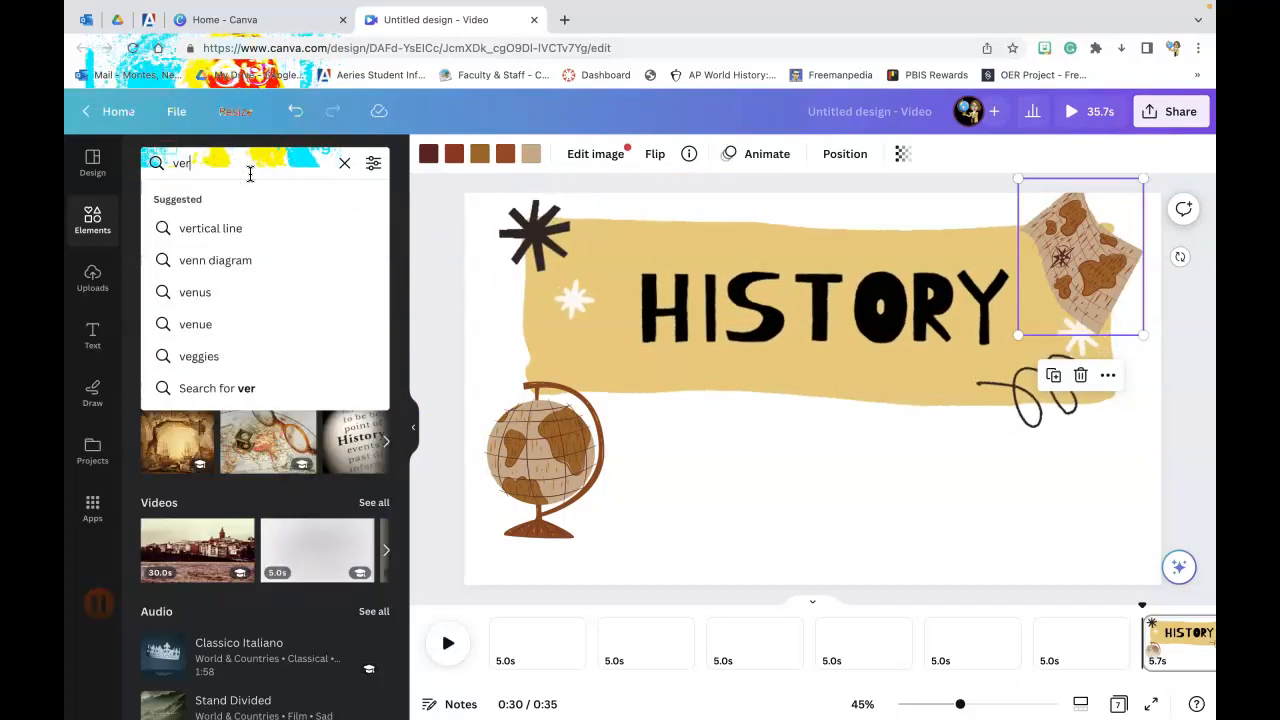
text(sus)
key(Return)
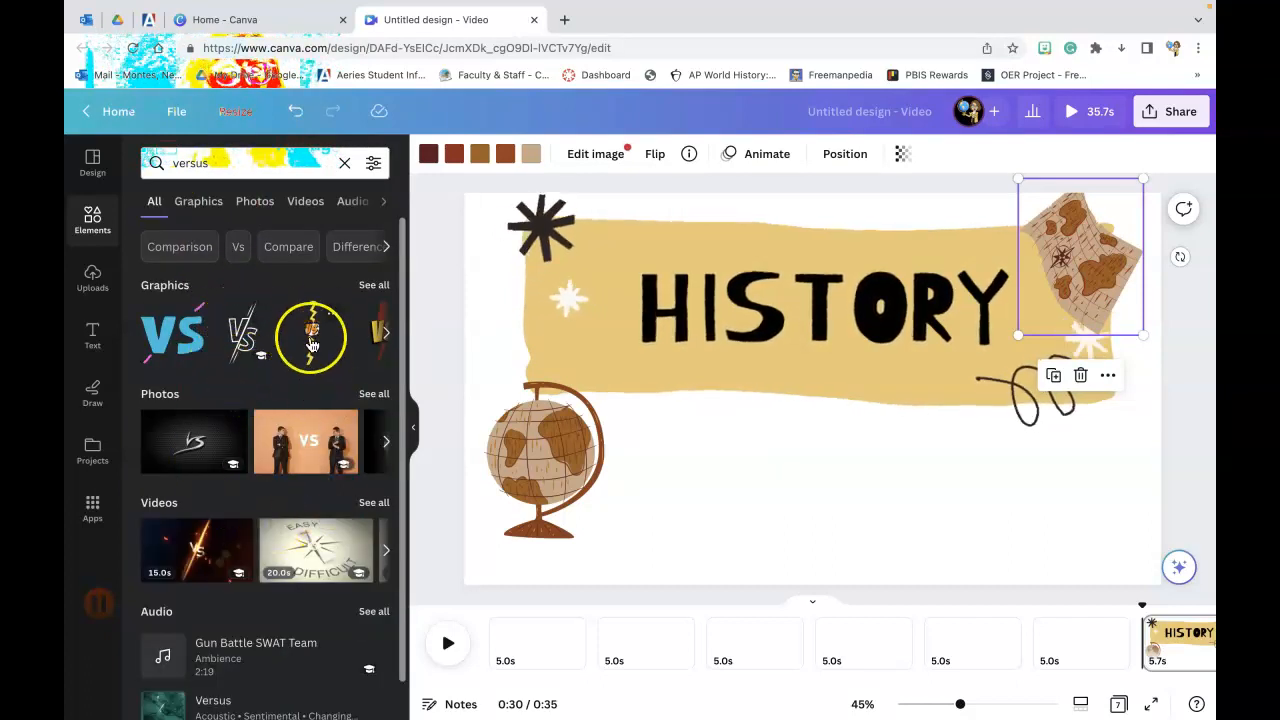
Step: Try the yellow lightning-bolt VS graphic and, in its place, the yellow VS graphic with the red bolt below the HISTORY title
click(312, 340)
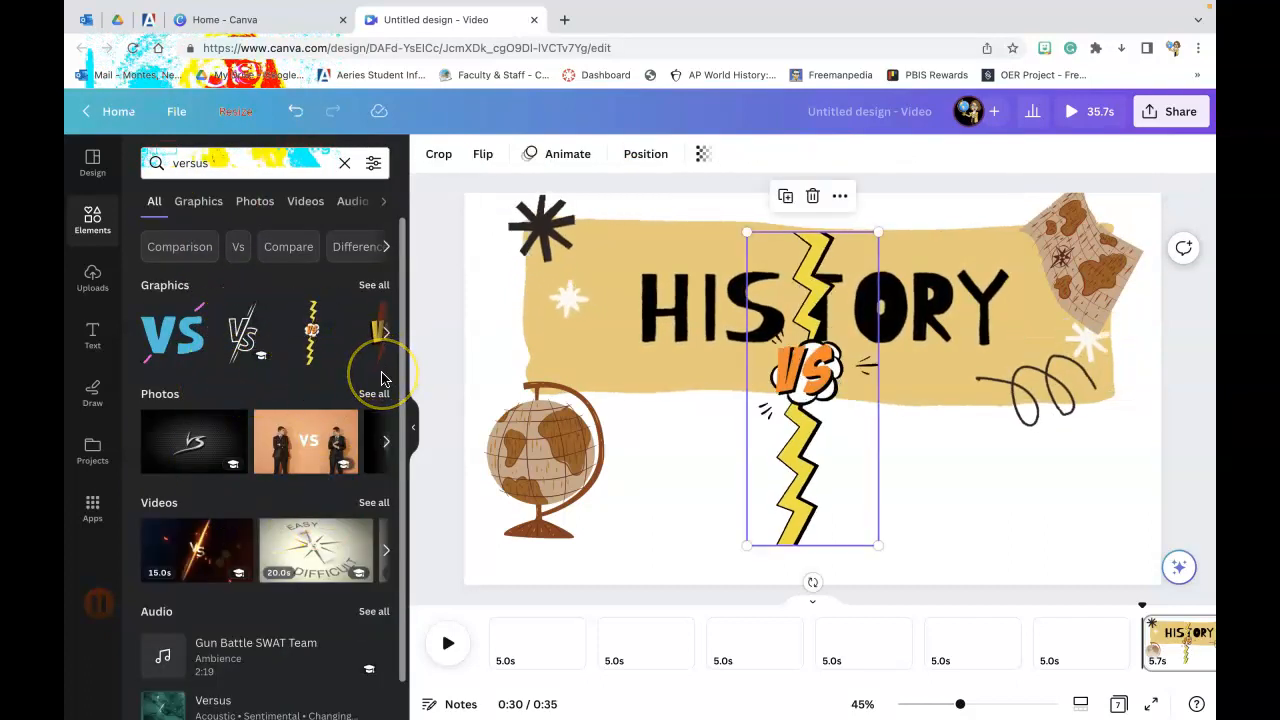
key(Delete)
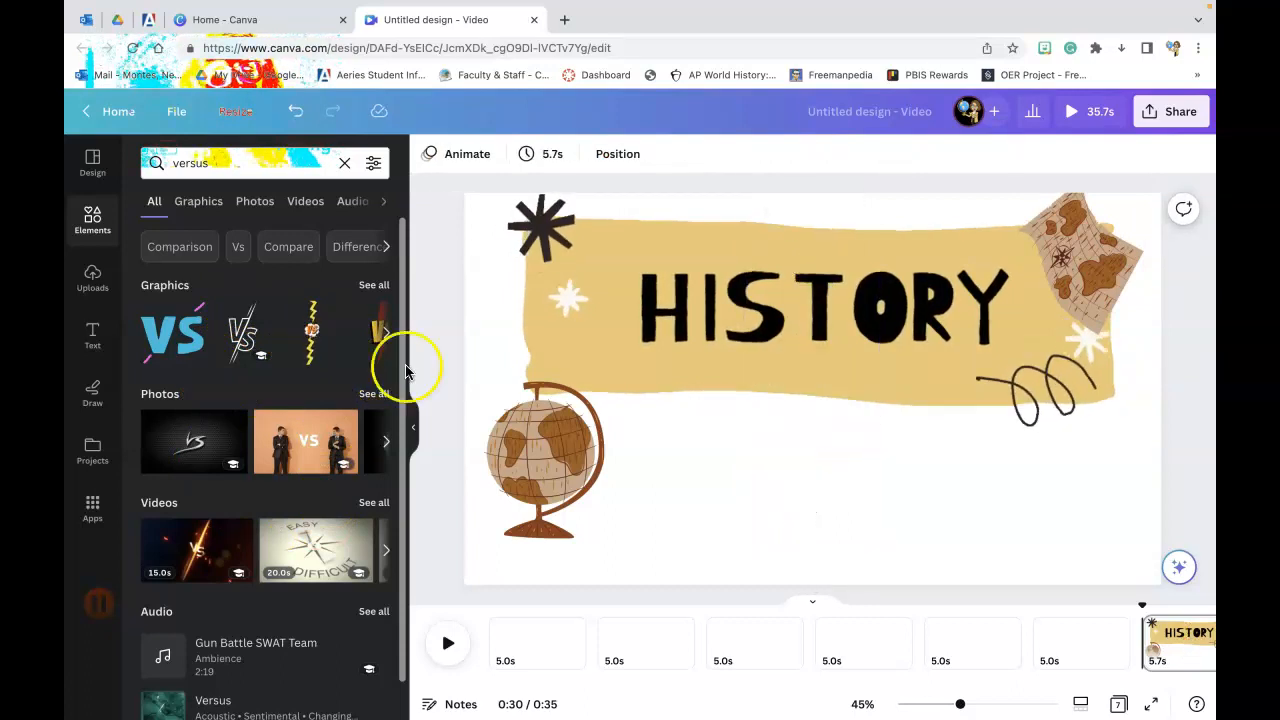
click(387, 333)
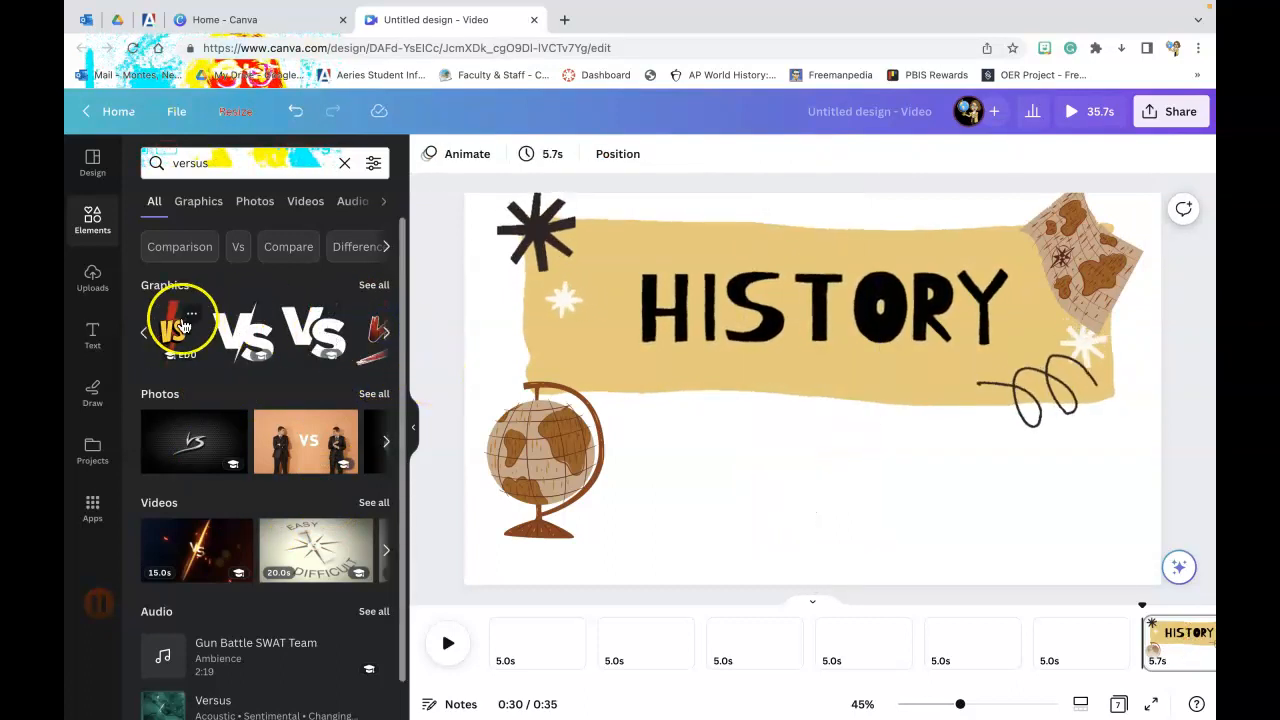
click(191, 314)
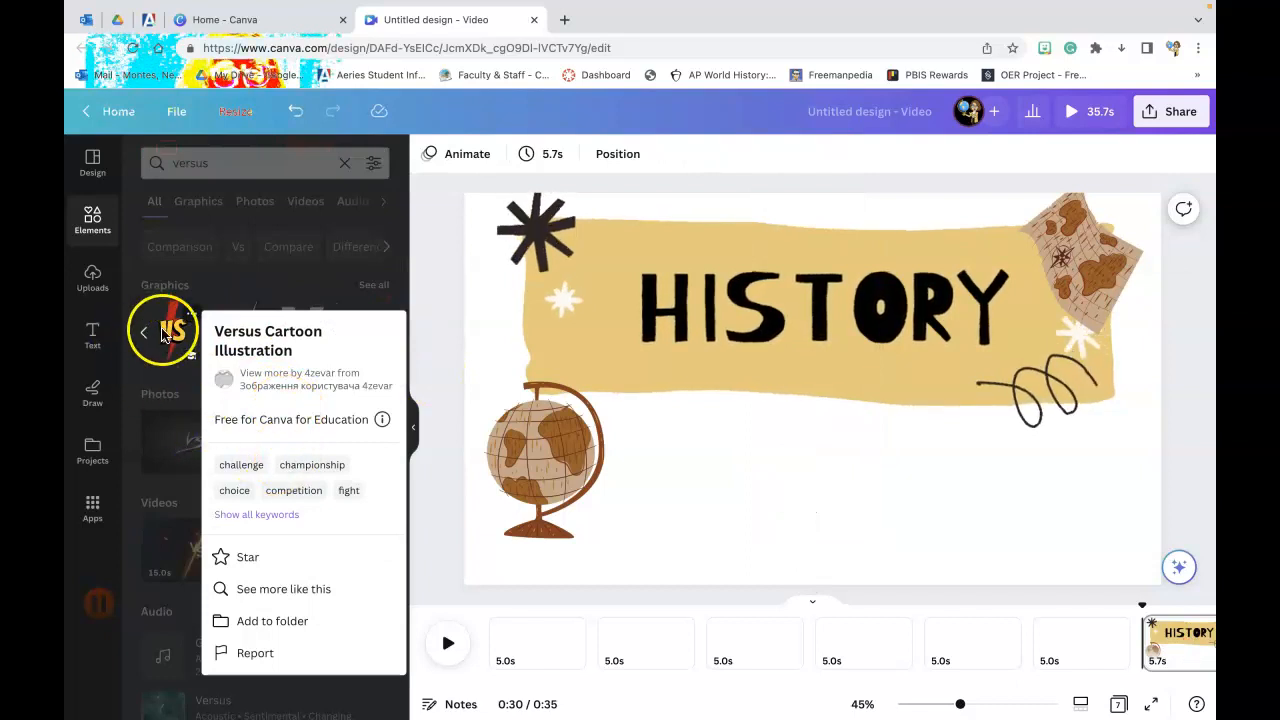
click(164, 337)
click(170, 330)
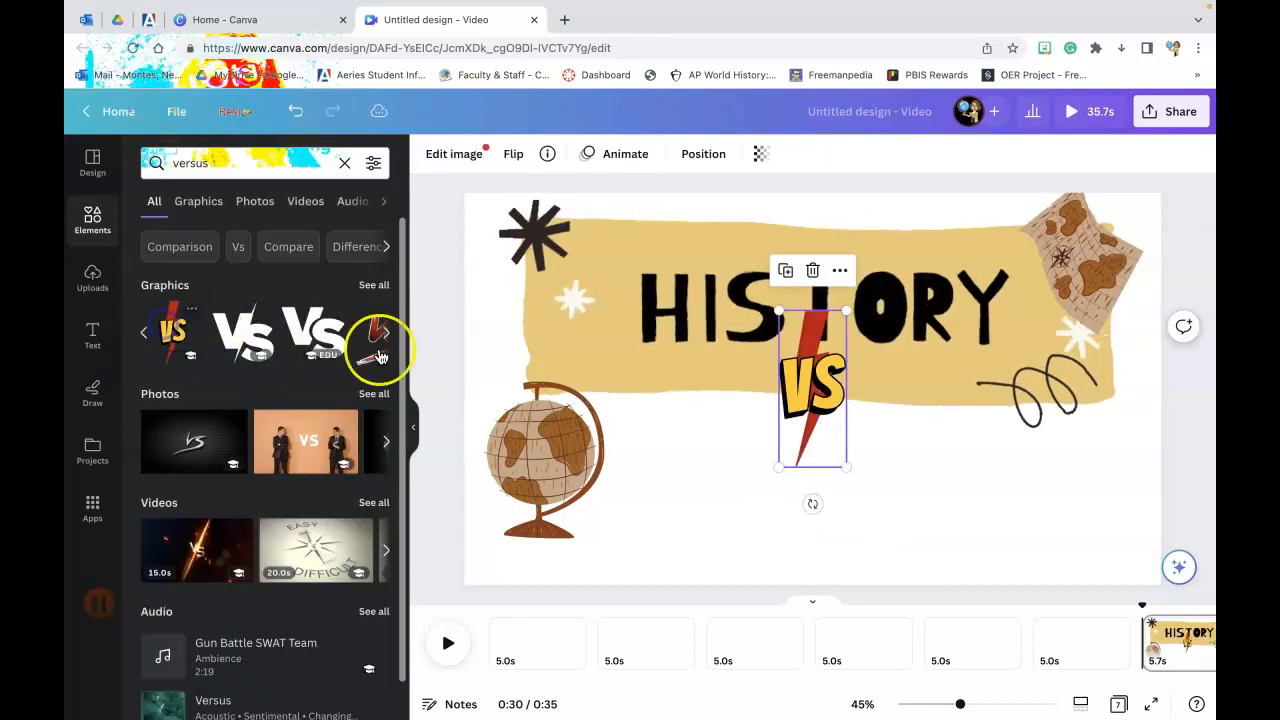
drag(822, 372, 822, 417)
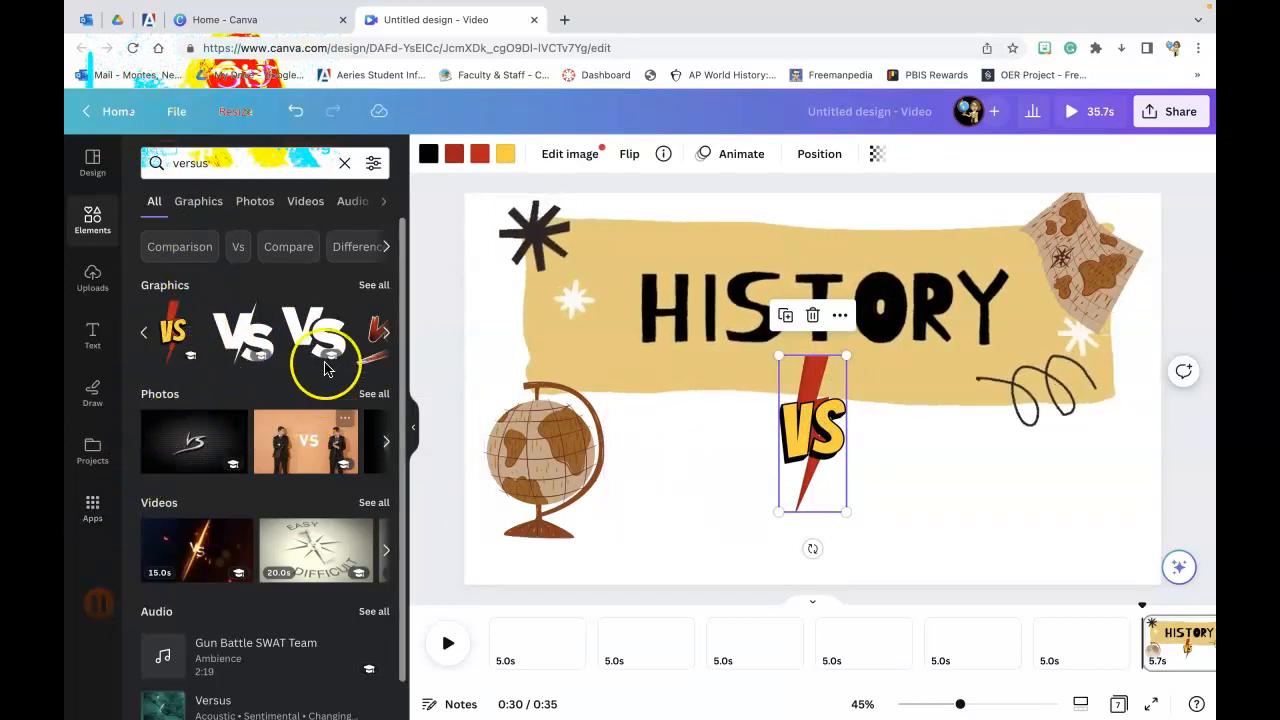
Step: Replace the yellow VS graphic with the red brush-stroke VS graphic, placed in the middle of the page just below the word HISTORY
click(388, 340)
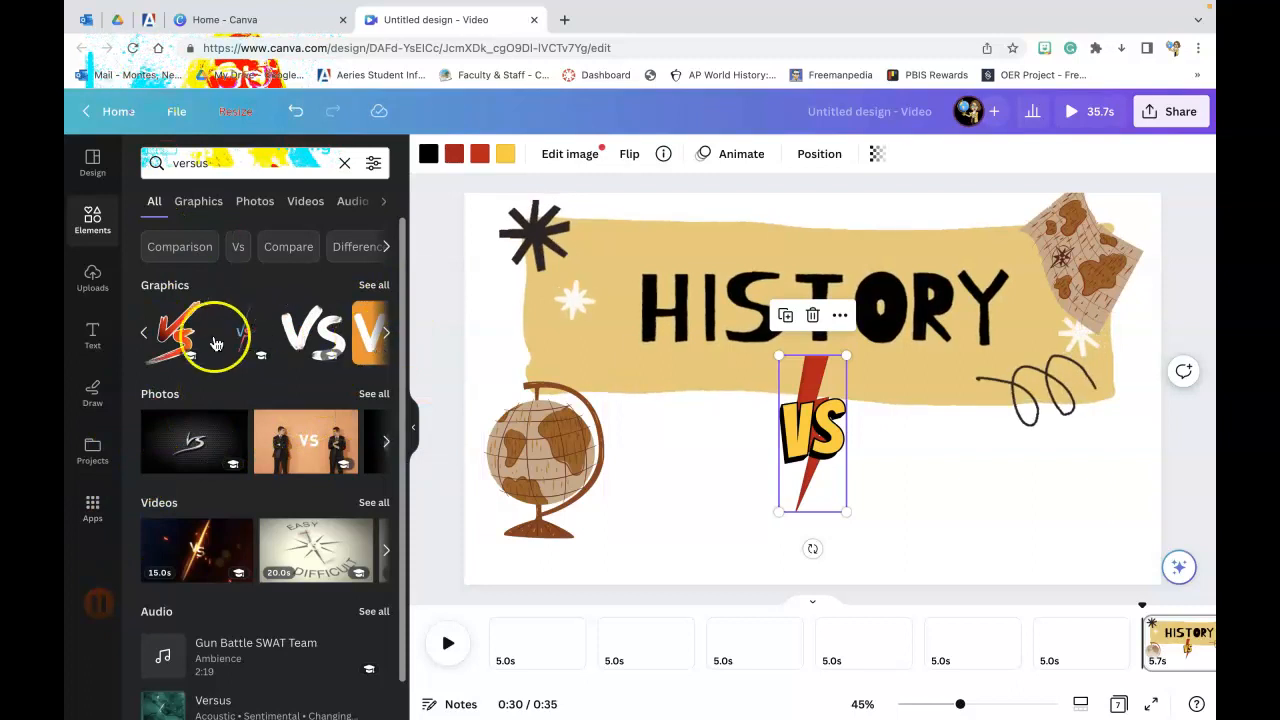
drag(170, 333, 815, 425)
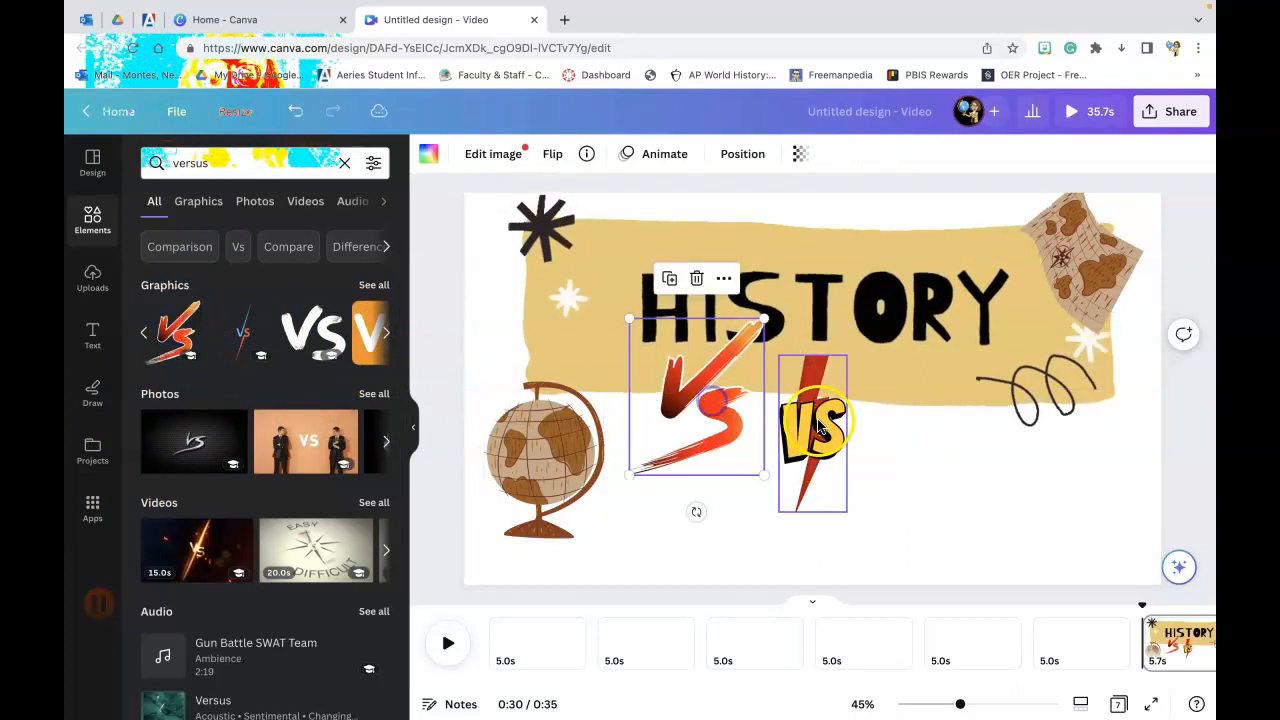
click(815, 425)
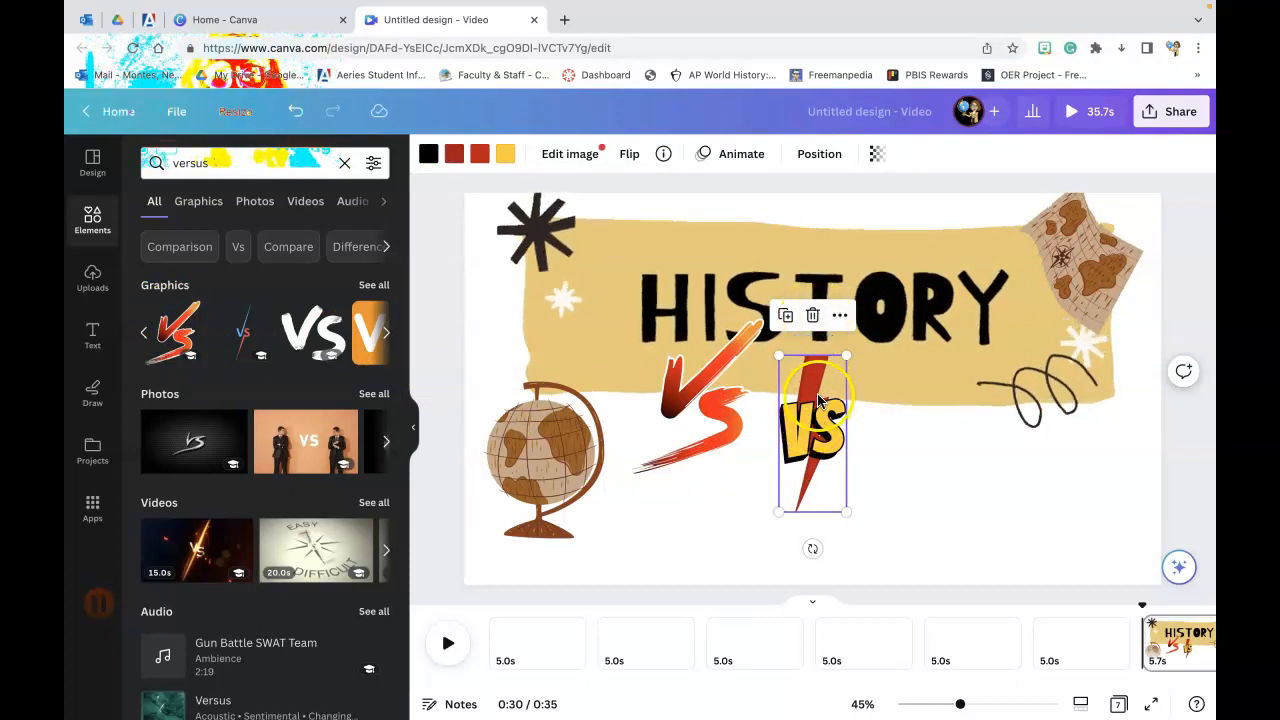
key(Delete)
click(766, 400)
drag(734, 407, 838, 420)
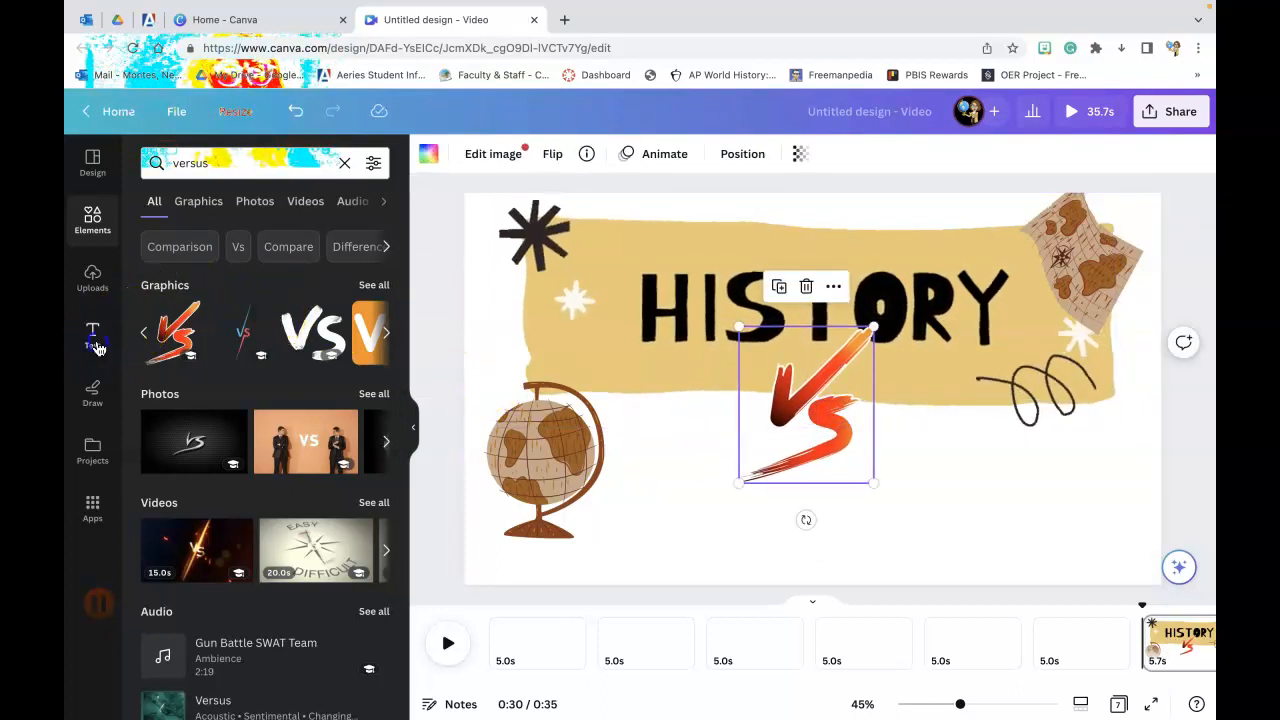
click(93, 335)
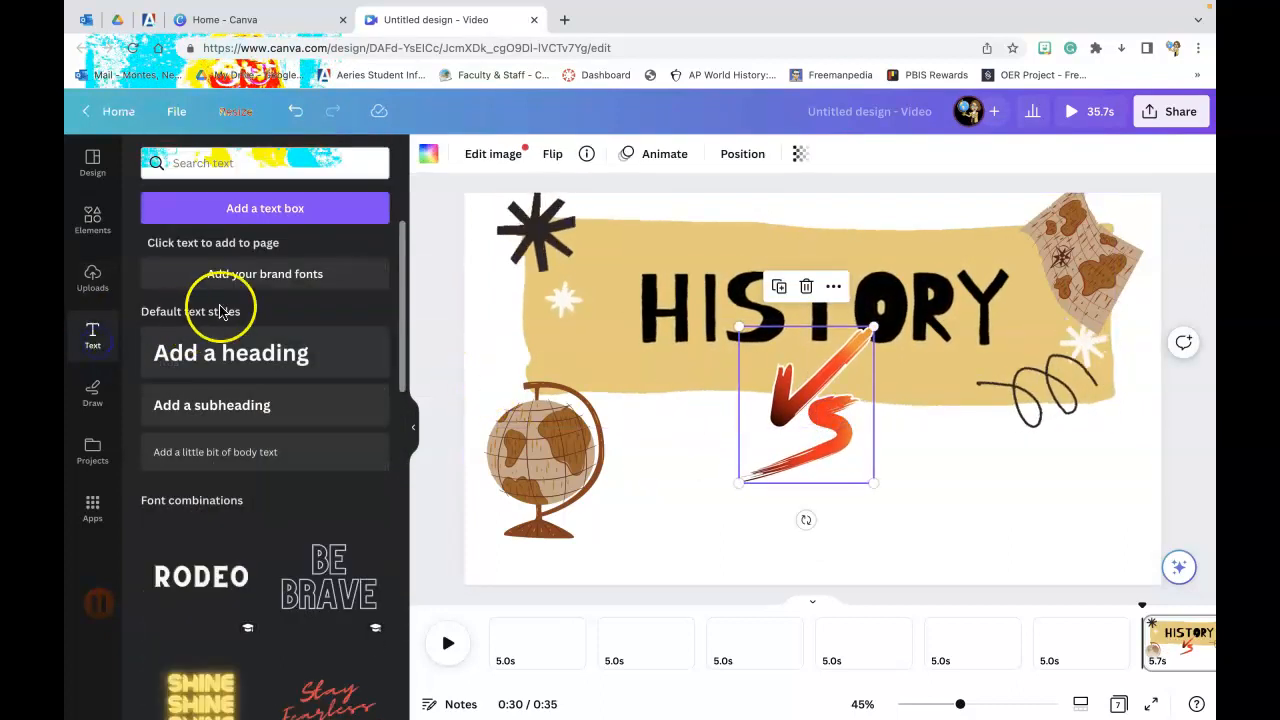
click(265, 165)
text(Arb)
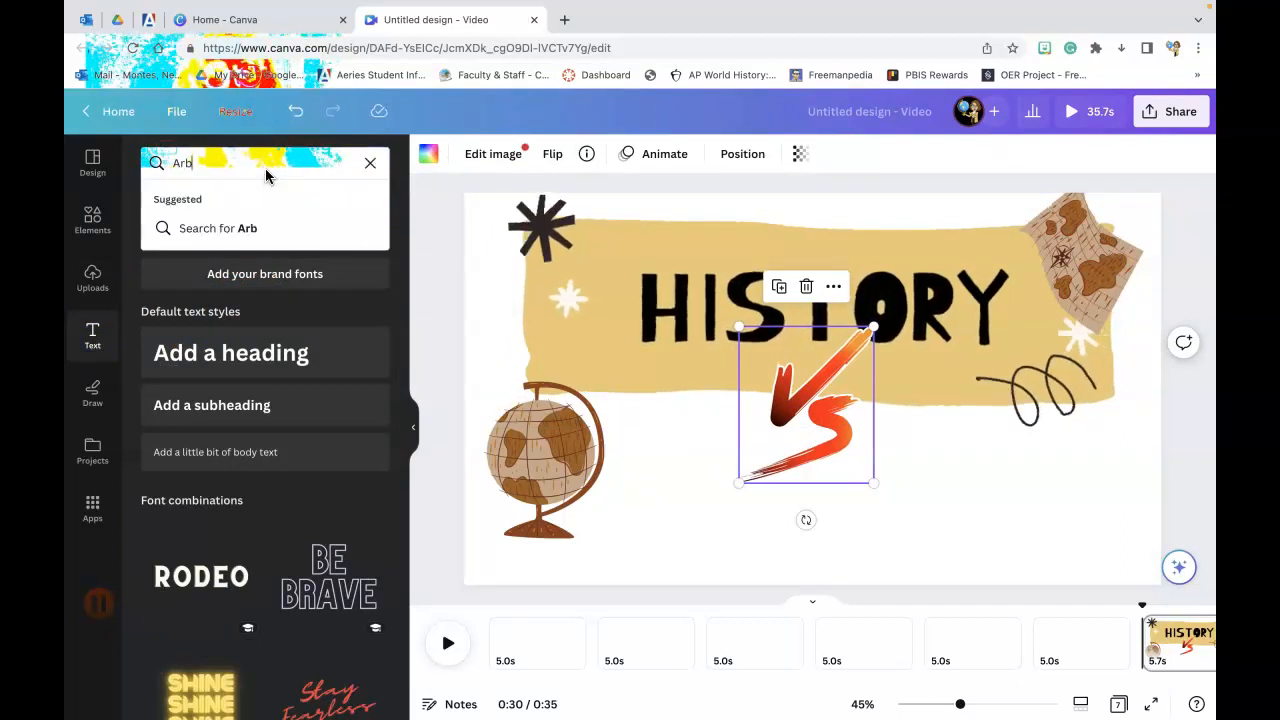
key(BackSpace)
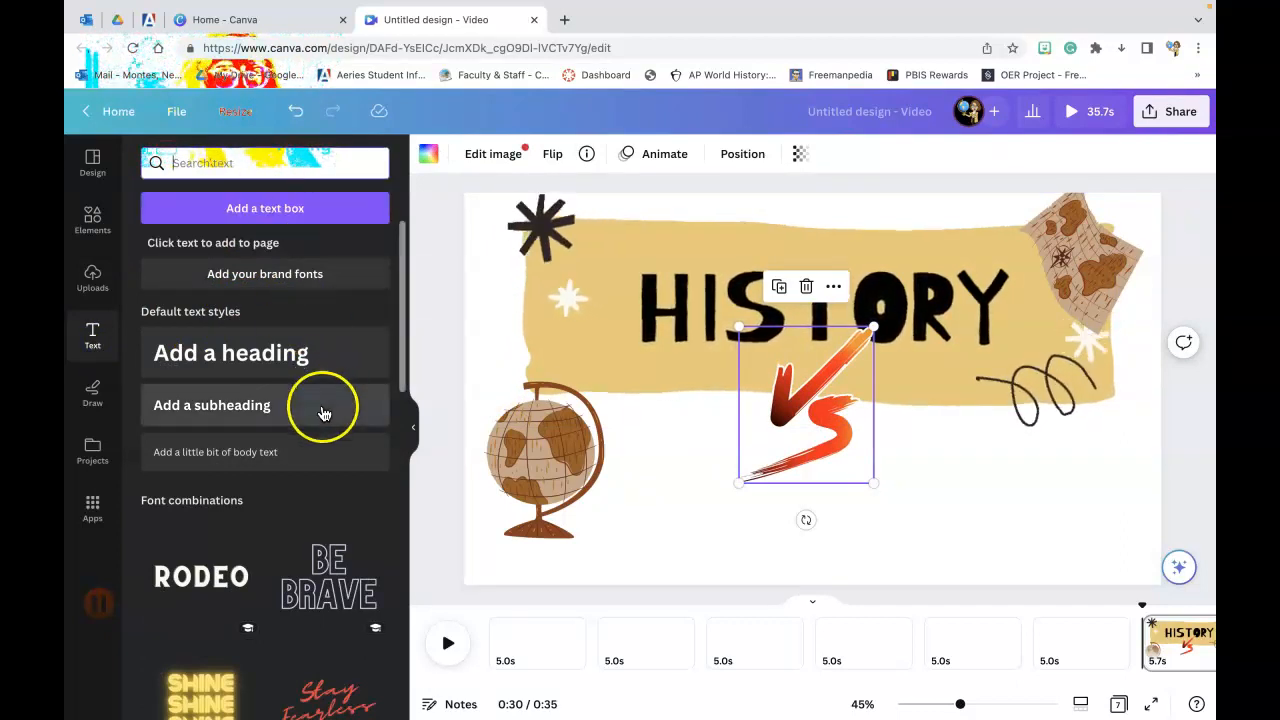
Step: Add the "COFFEE PLEASE" font combination to the page below the HISTORY title
scroll(323, 408, down, 3)
scroll(299, 632, down, 2)
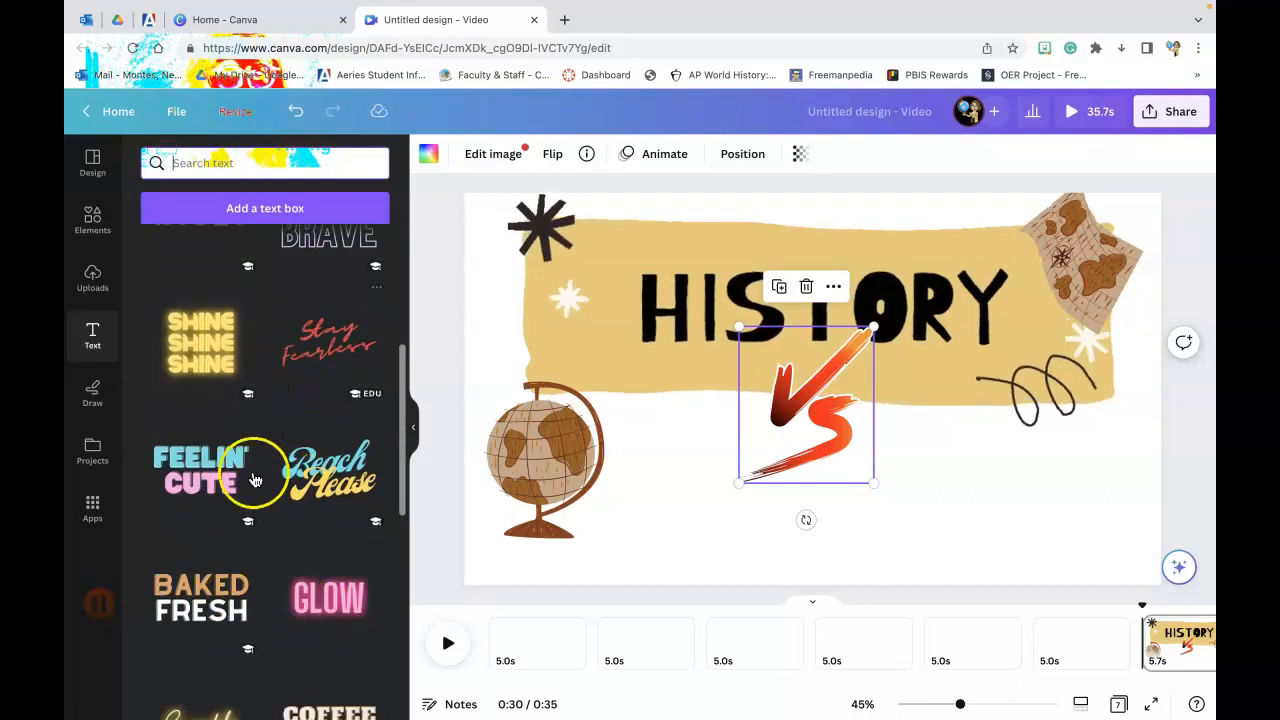
scroll(328, 490, down, 2)
scroll(328, 490, down, 2)
click(328, 480)
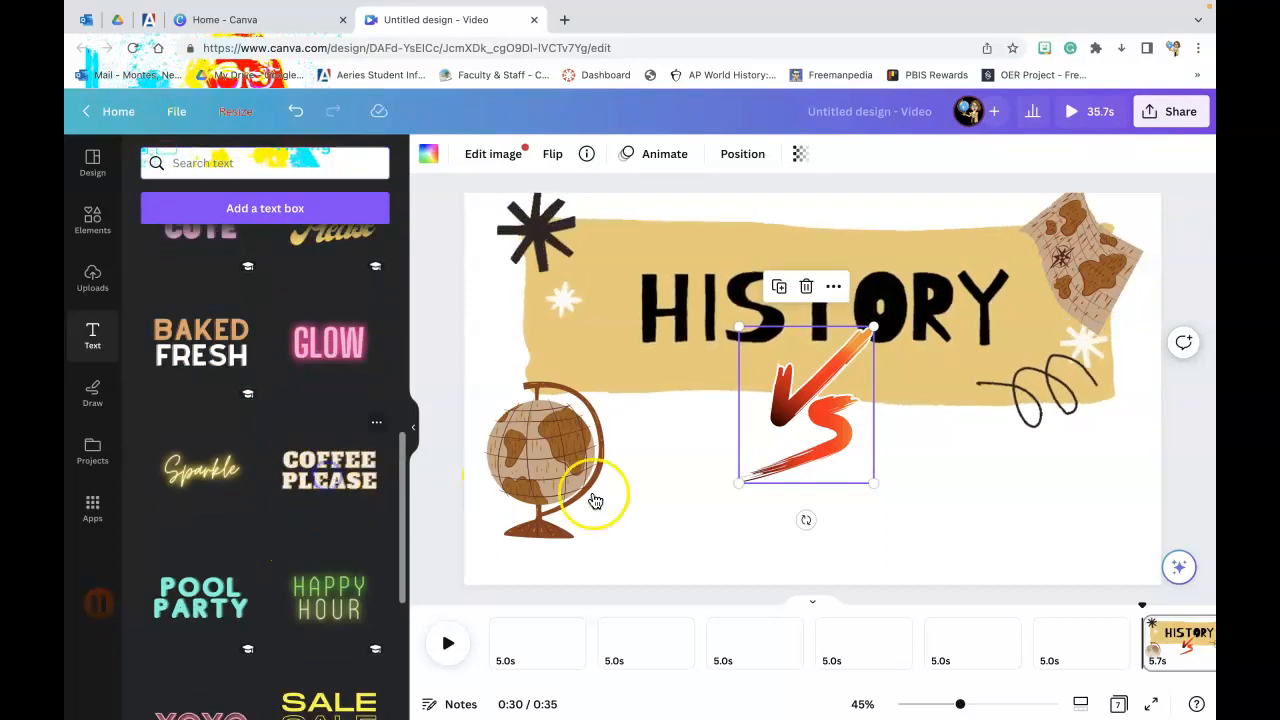
drag(811, 317, 849, 477)
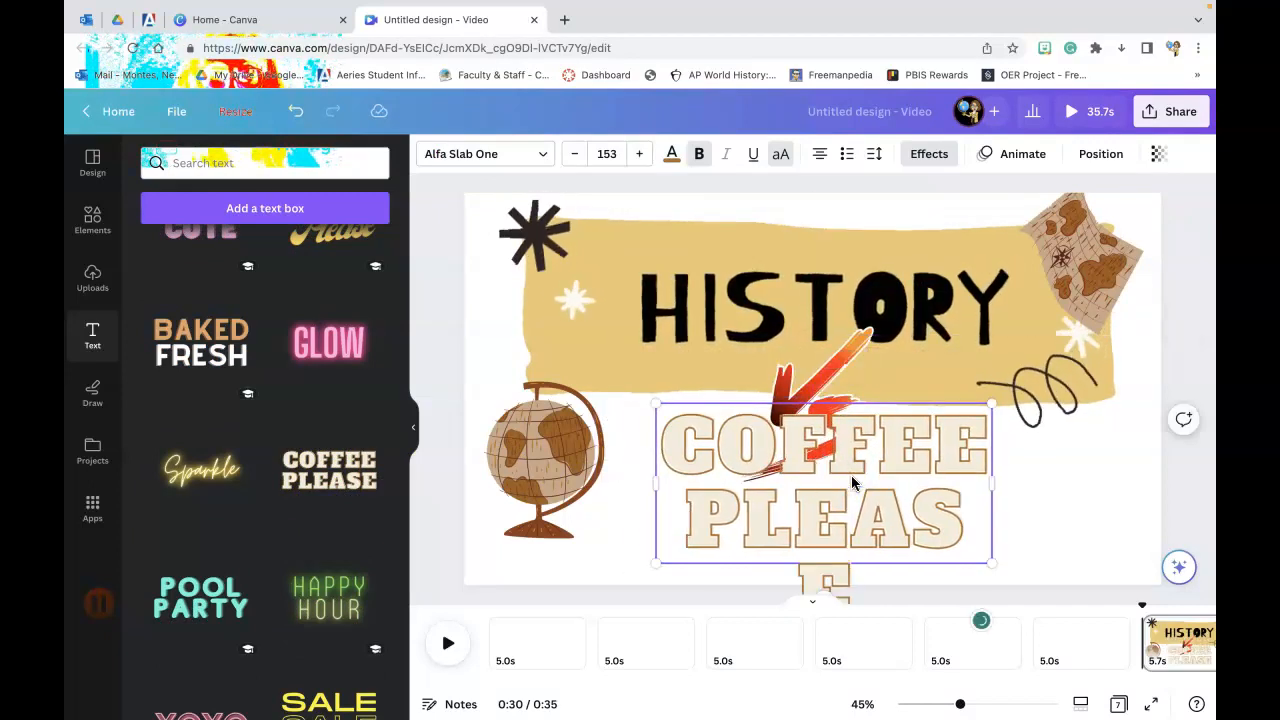
Step: Replace the "COFFEE PLEASE" text with "ARBENZ" and place it below the VS graphic
double_click(851, 481)
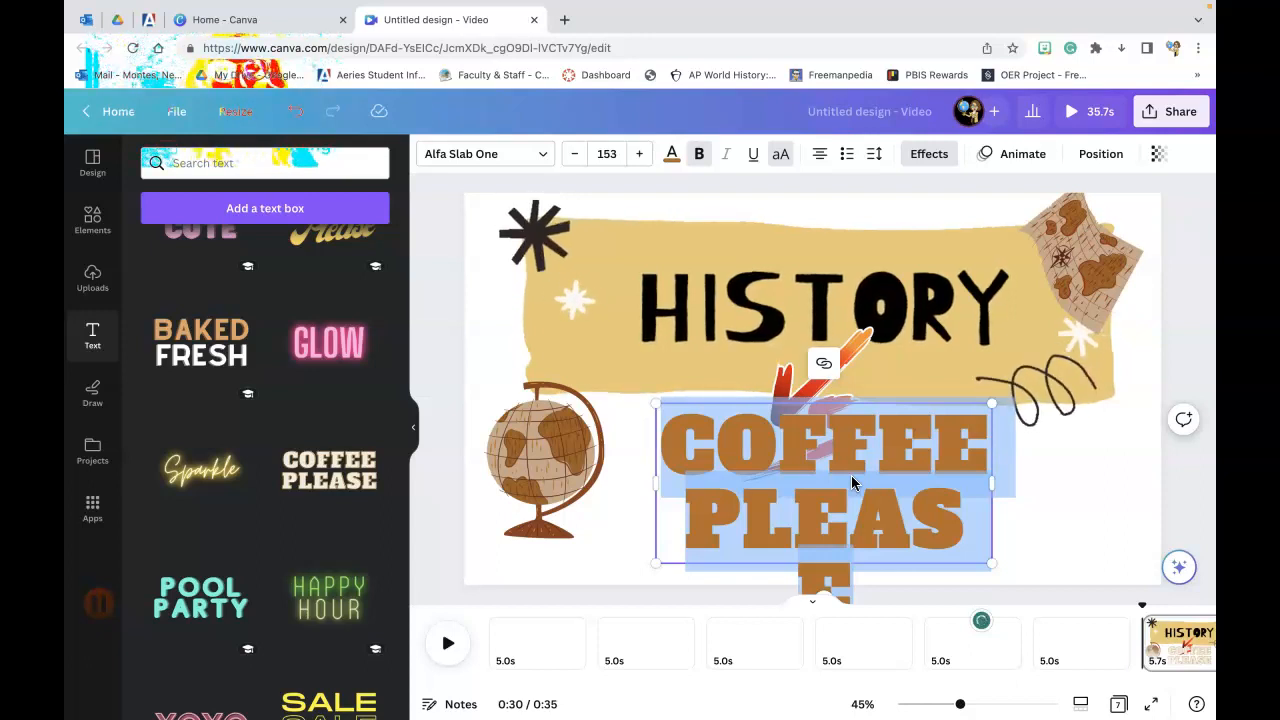
key(BackSpace)
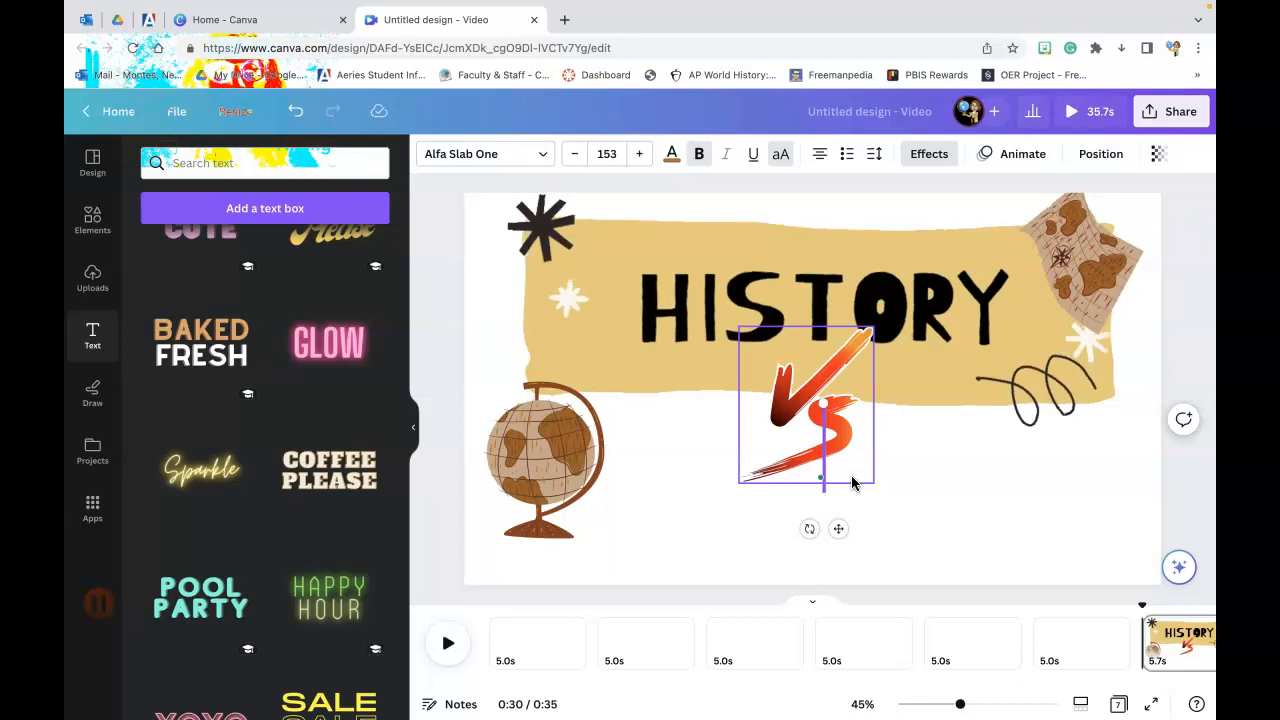
text(ARbenz)
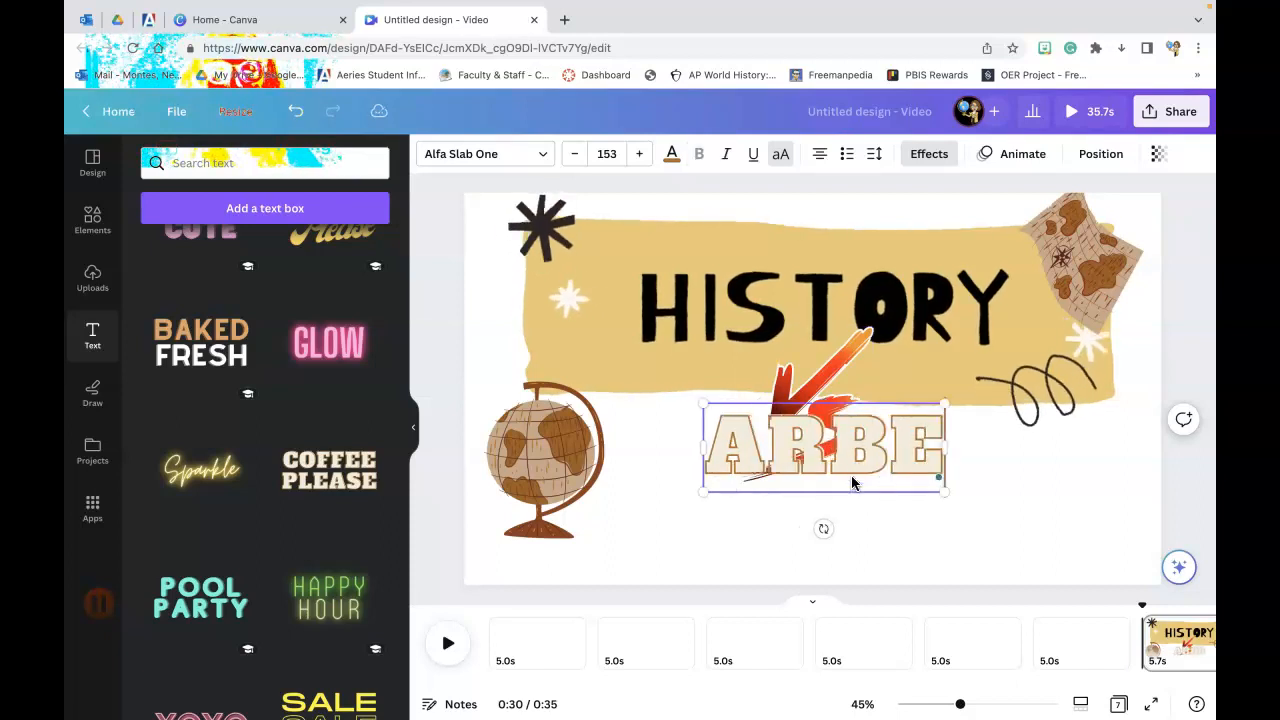
click(894, 543)
drag(884, 421, 907, 490)
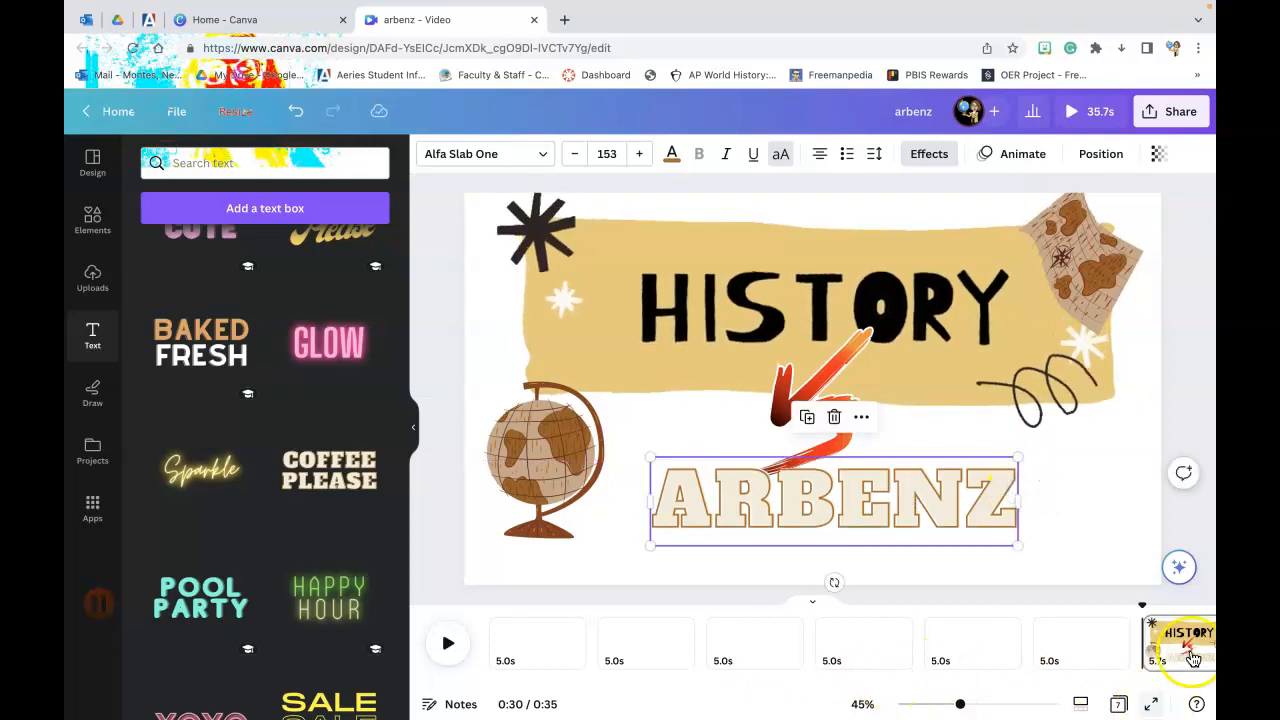
Step: Move the HISTORY page to the beginning of the video and open the blank second page
drag(1168, 660, 480, 648)
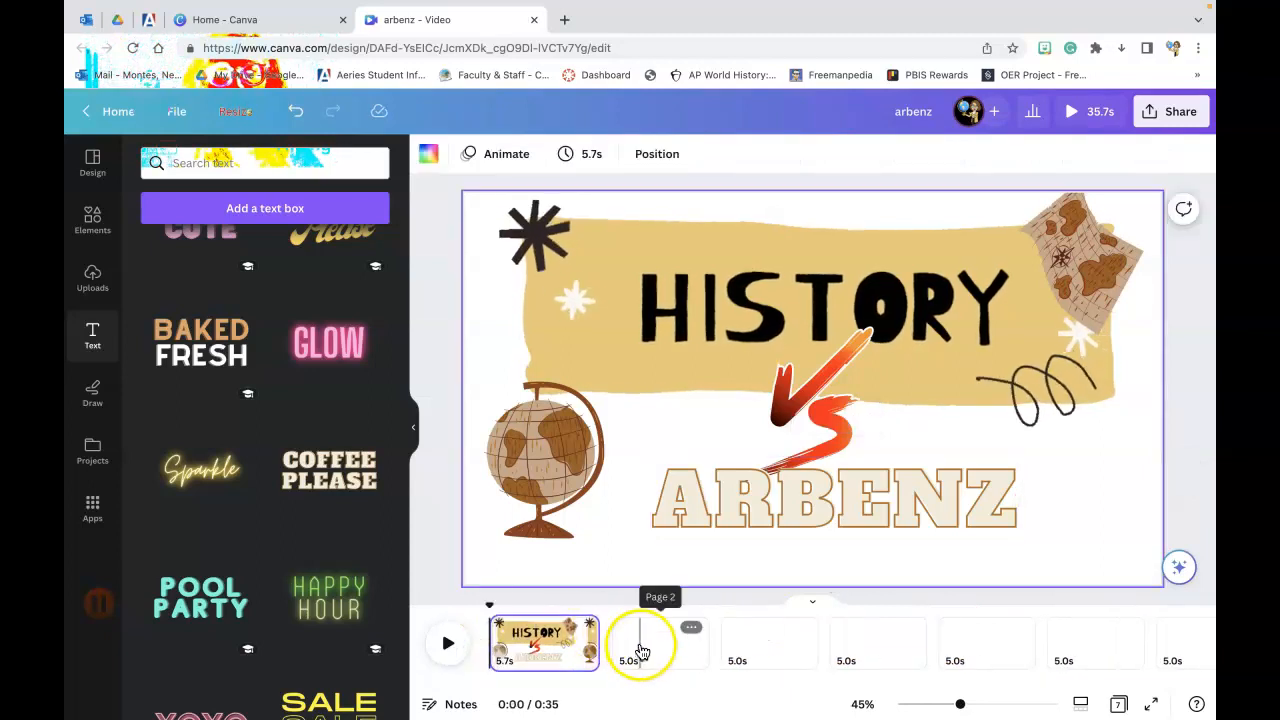
click(640, 650)
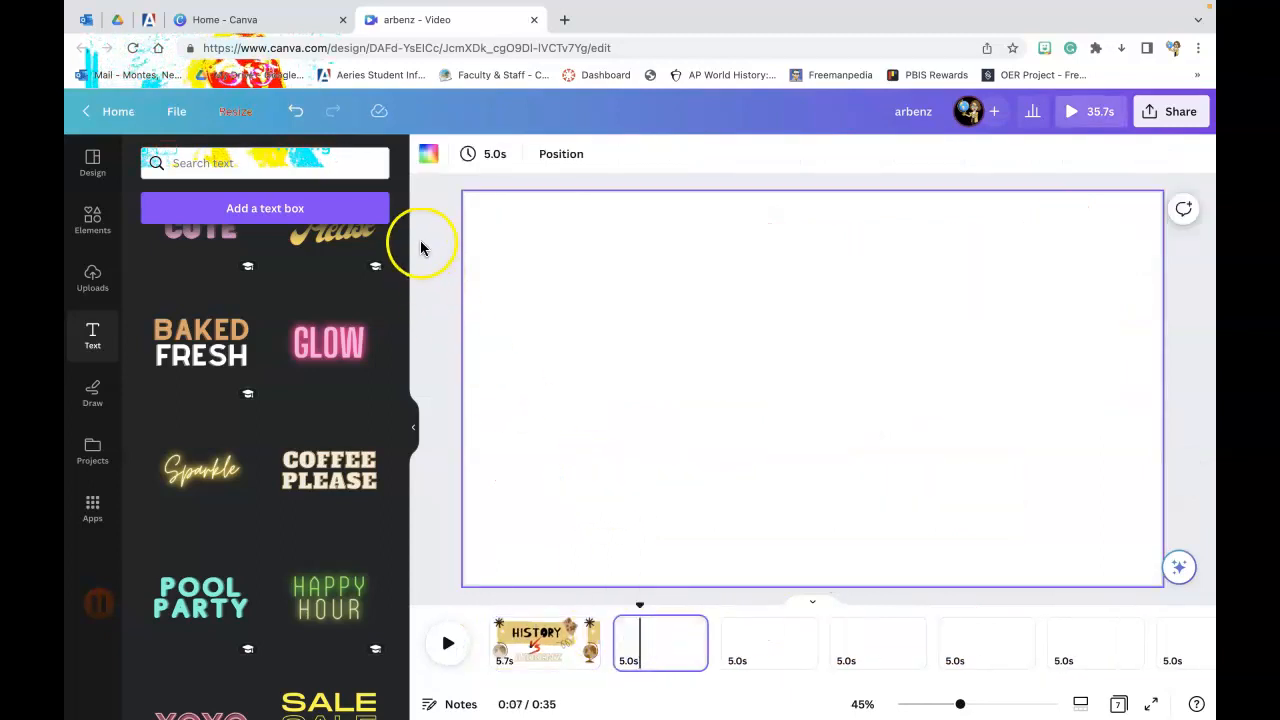
click(371, 161)
text(court)
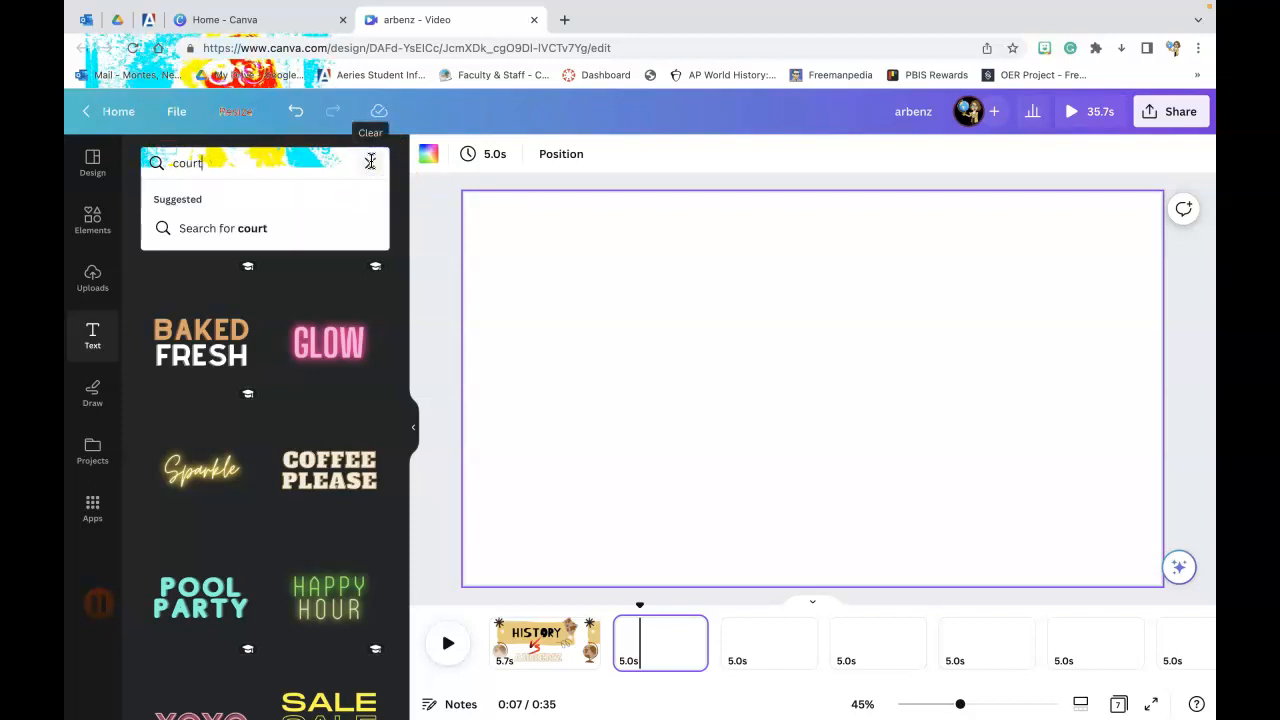
text(room)
key(Return)
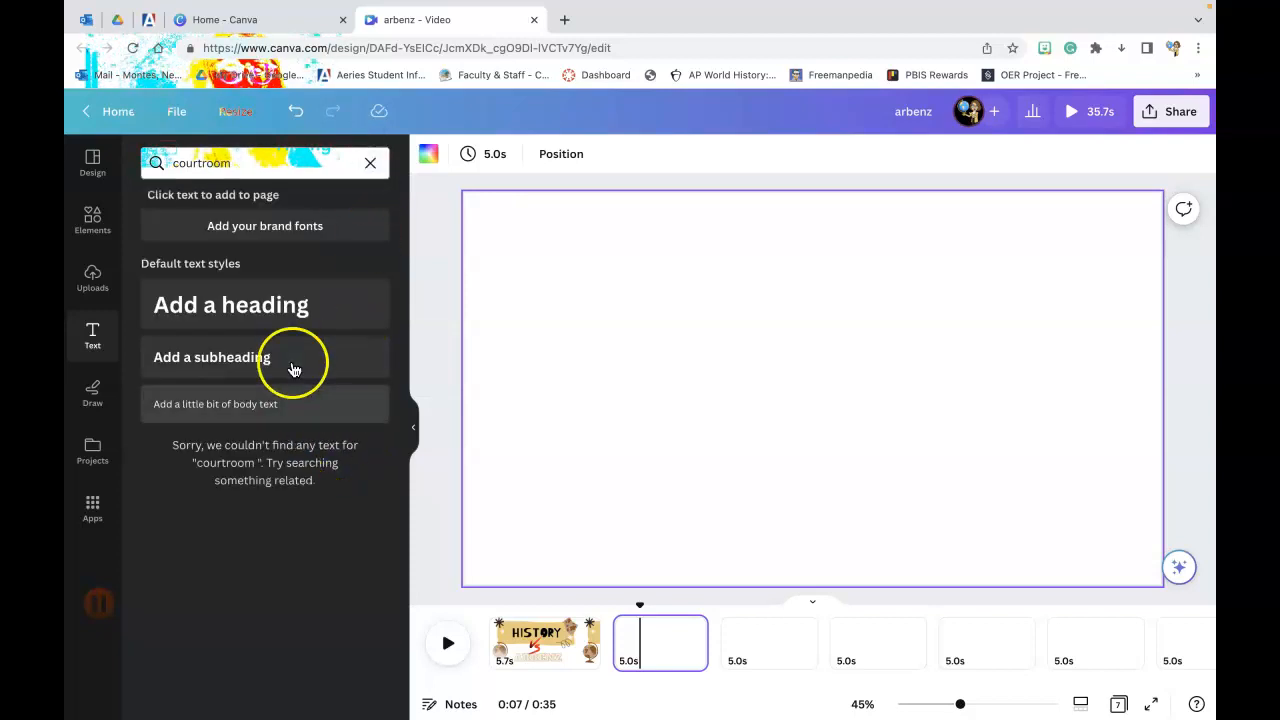
Step: Search the elements library for "courtroom"
click(91, 222)
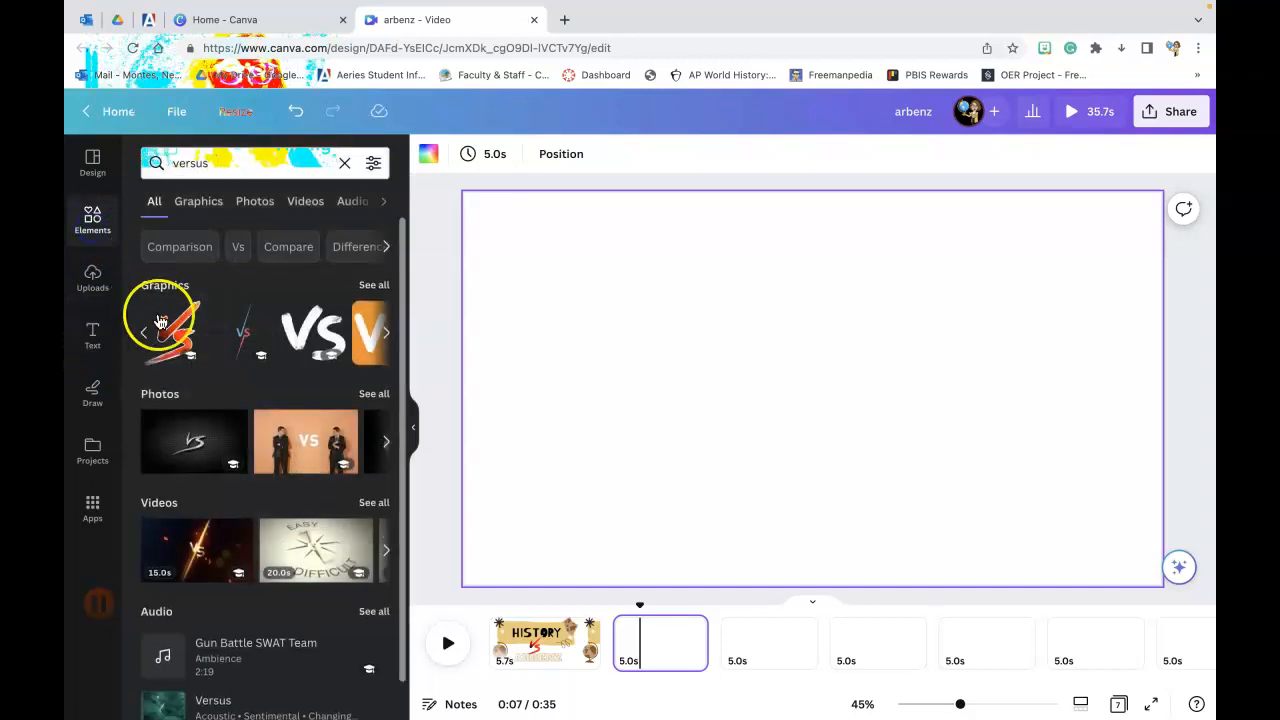
click(307, 174)
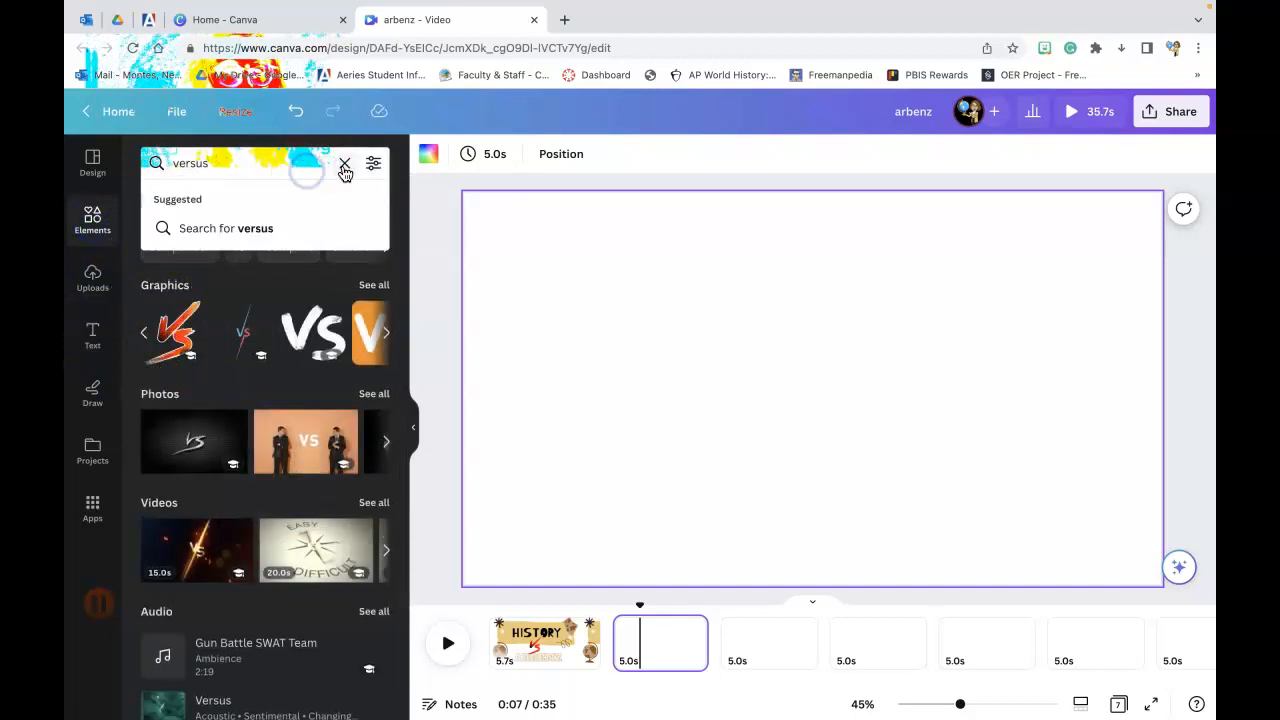
click(344, 166)
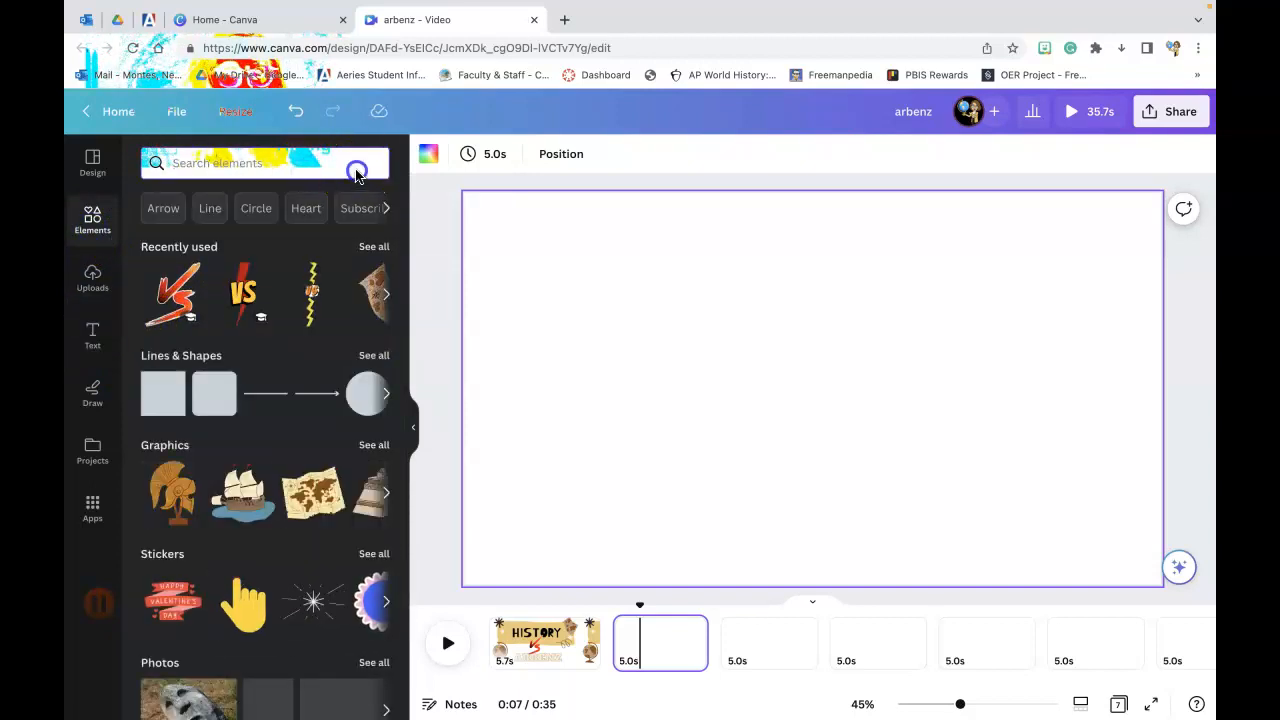
text(cou)
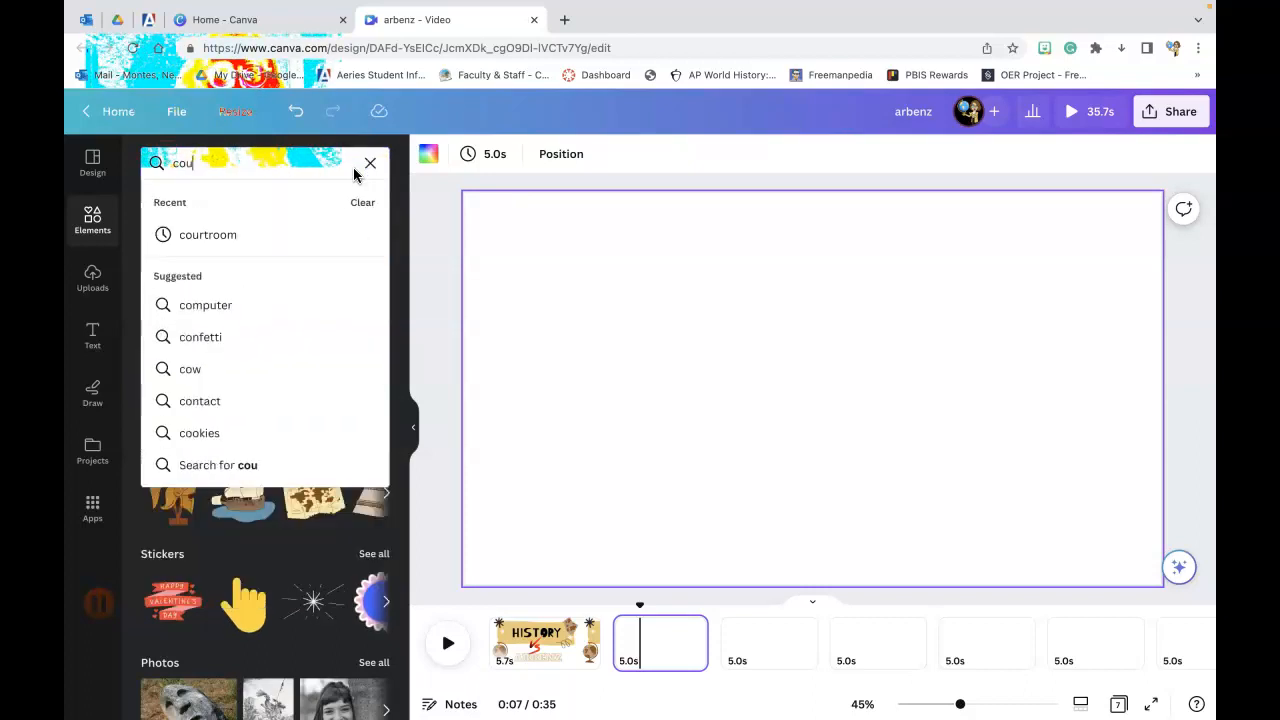
text(rteoo)
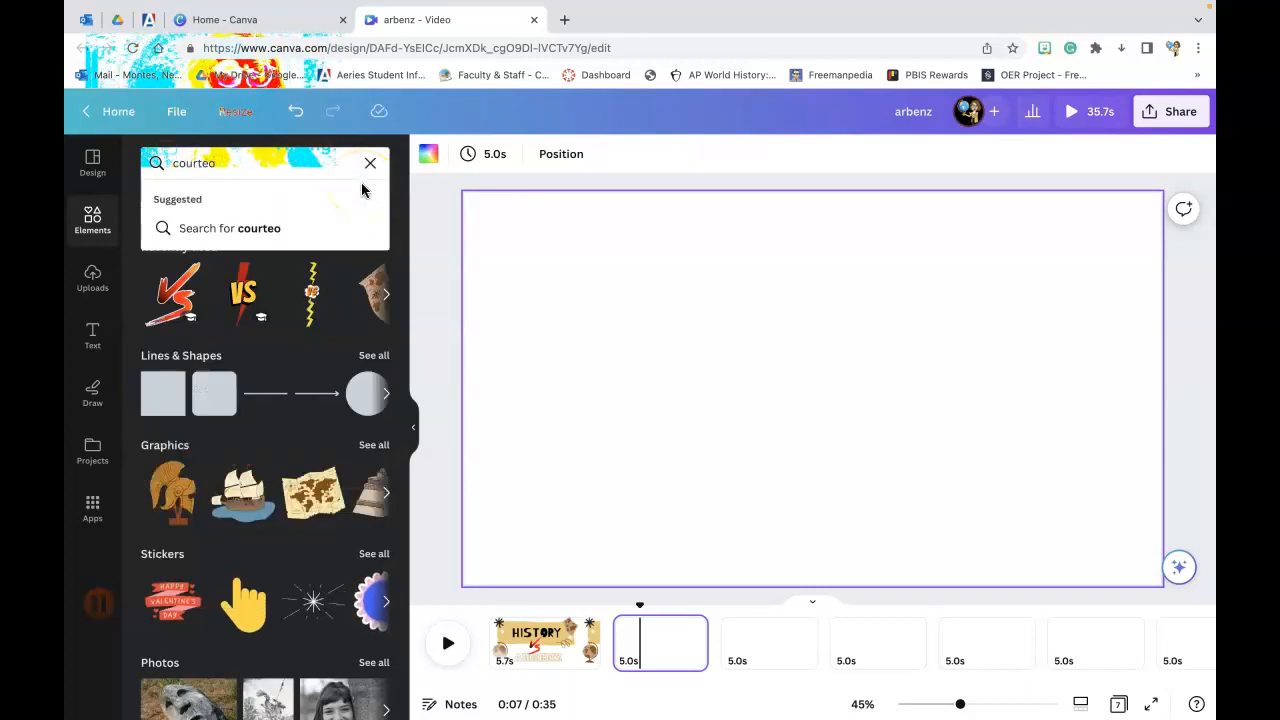
key(BackSpace)
key(BackSpace)
text(room)
key(Return)
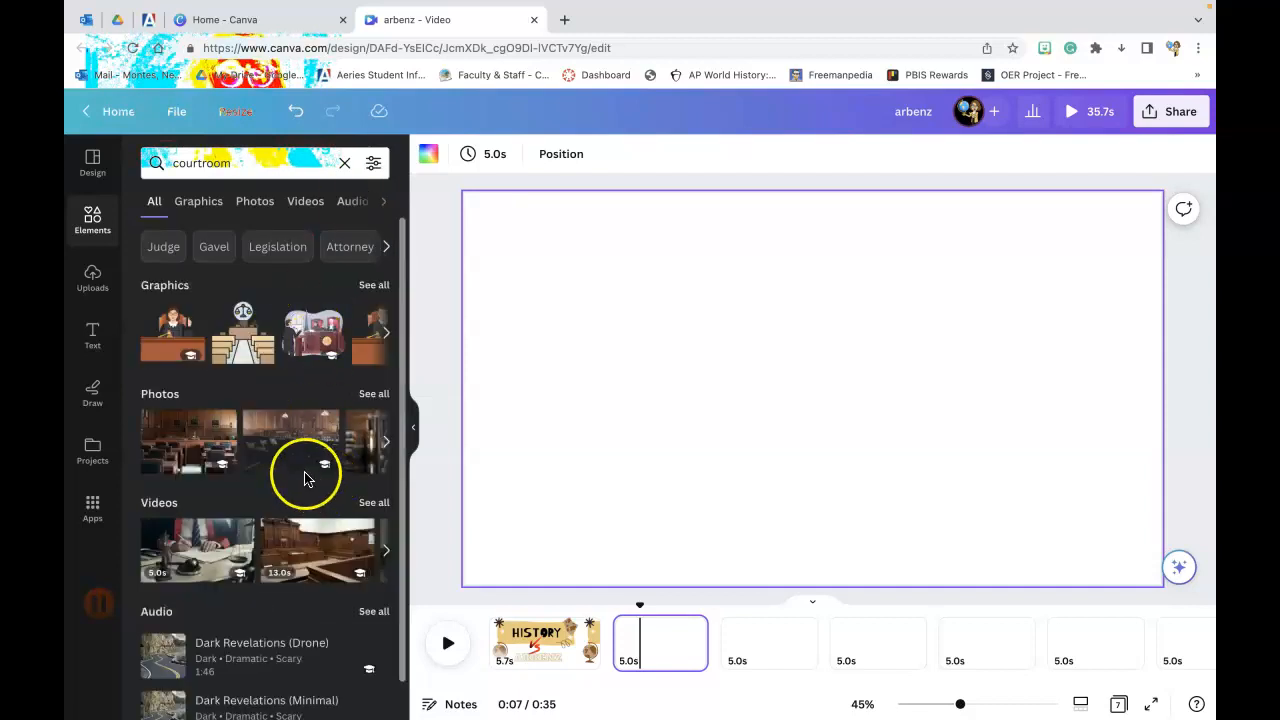
Step: Add the graphic of the female judge with a gavel to the second page, enlarged to full page height and centred
click(388, 333)
click(390, 333)
click(314, 330)
drag(866, 429, 692, 309)
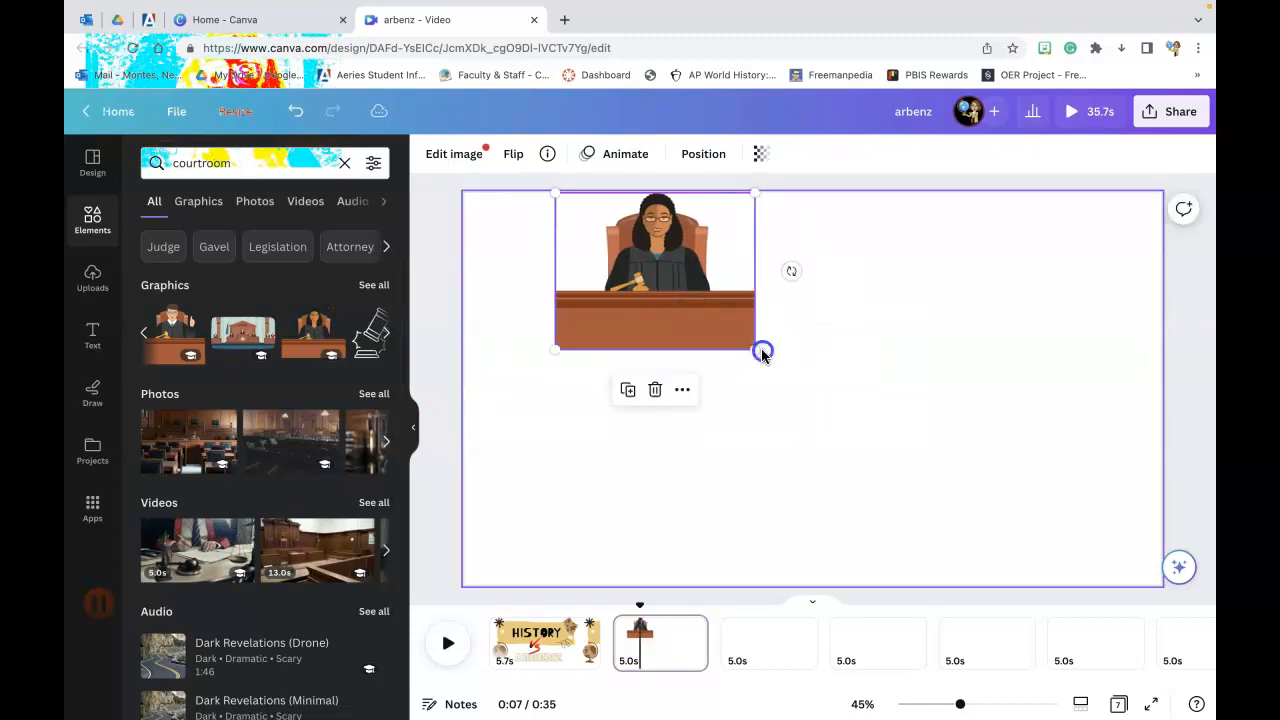
drag(757, 349, 1120, 500)
drag(985, 448, 1003, 443)
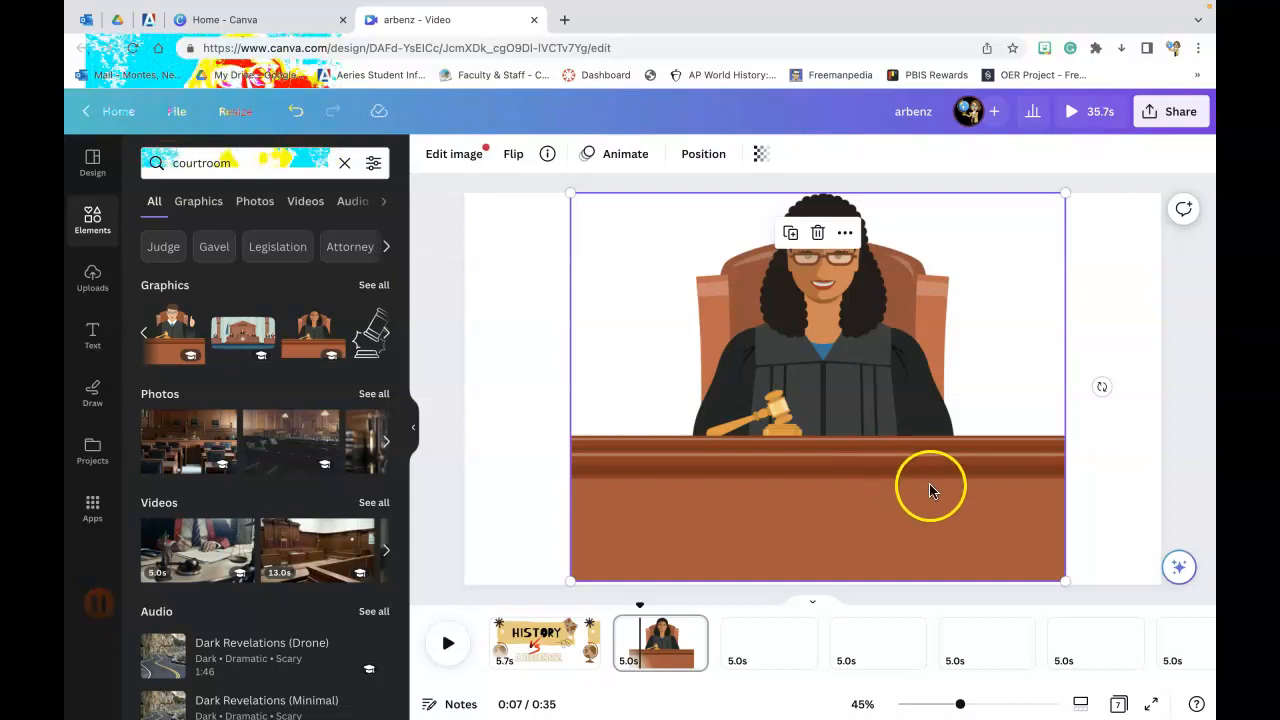
Step: Open the blank third page and search the elements library for "Lawyer"
click(762, 645)
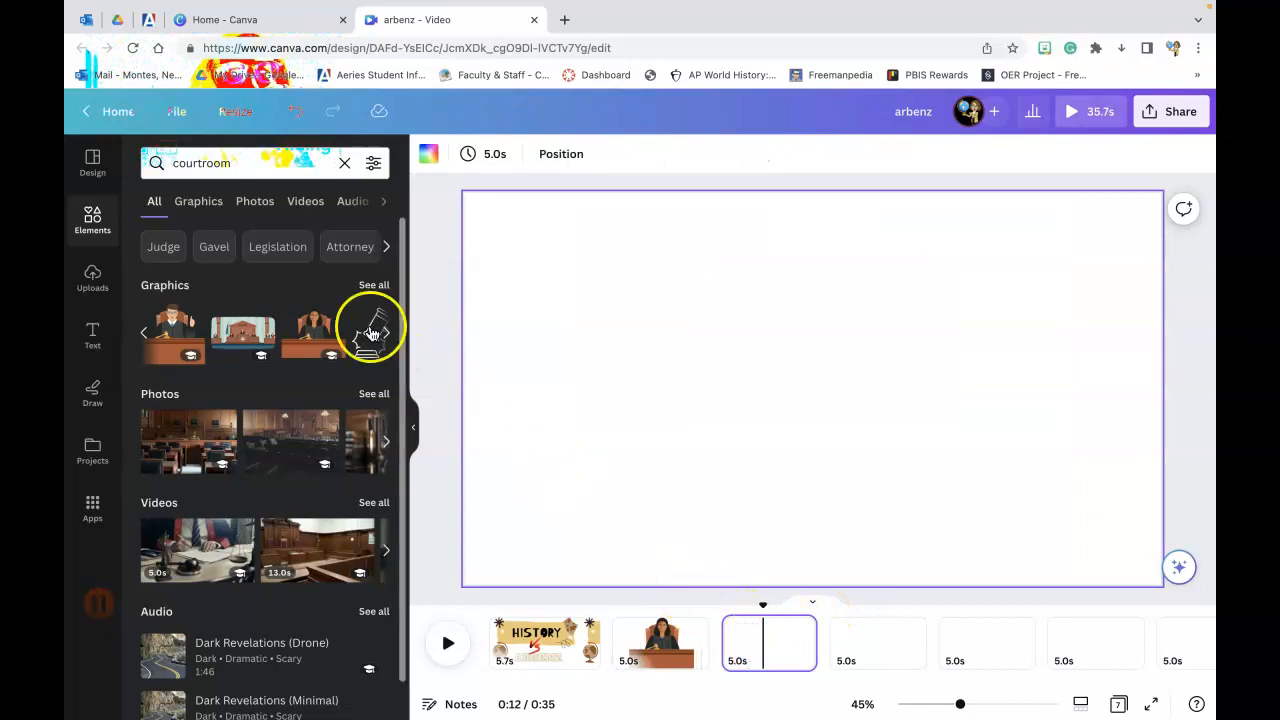
click(324, 175)
click(324, 175)
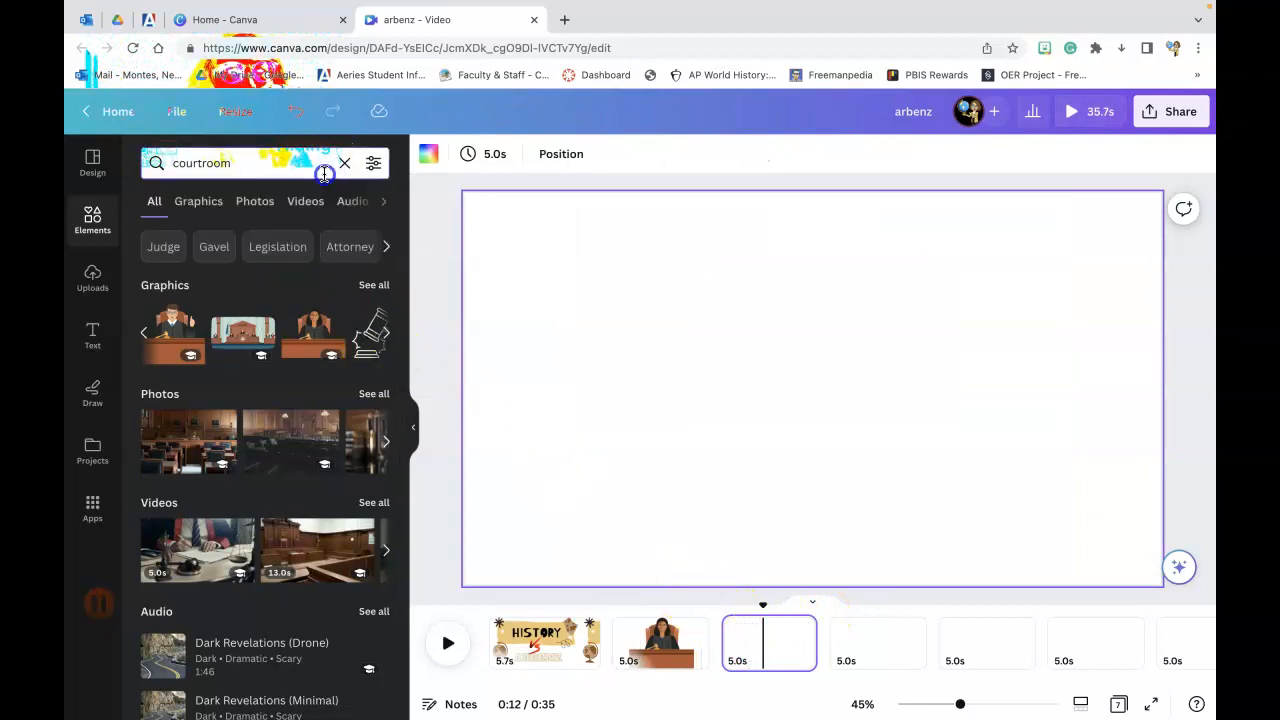
text(Lawyer)
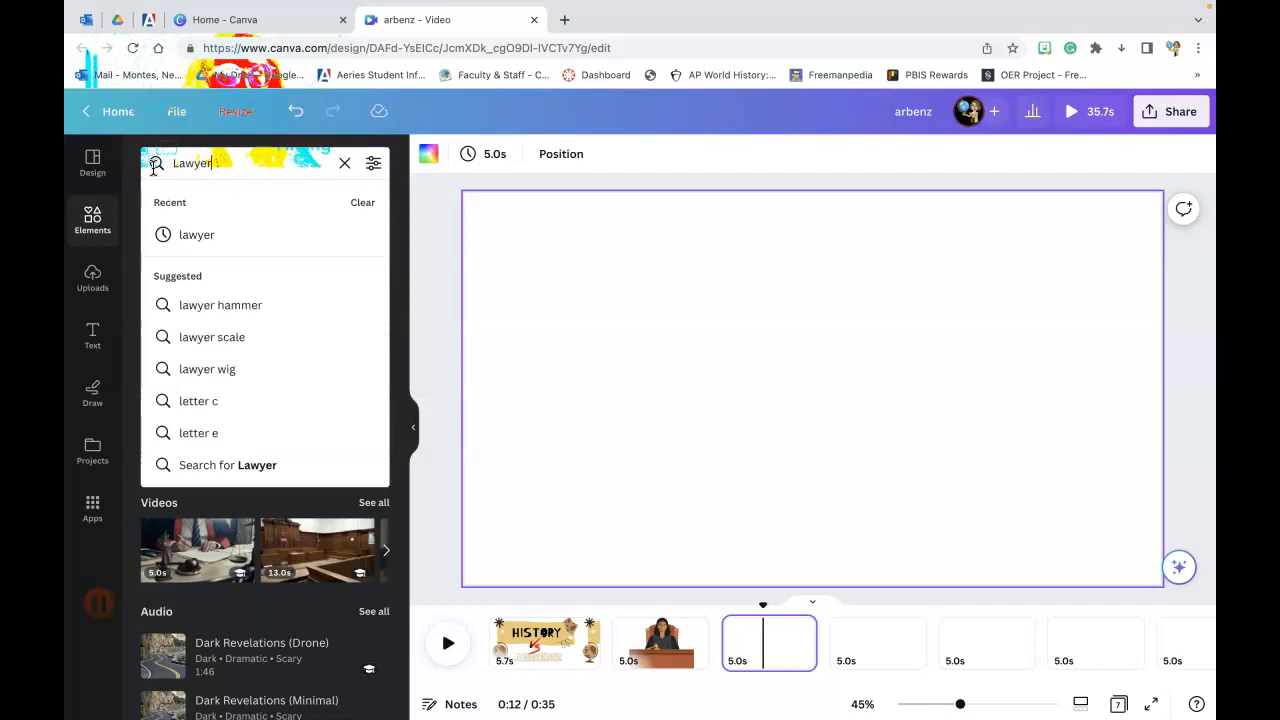
key(Return)
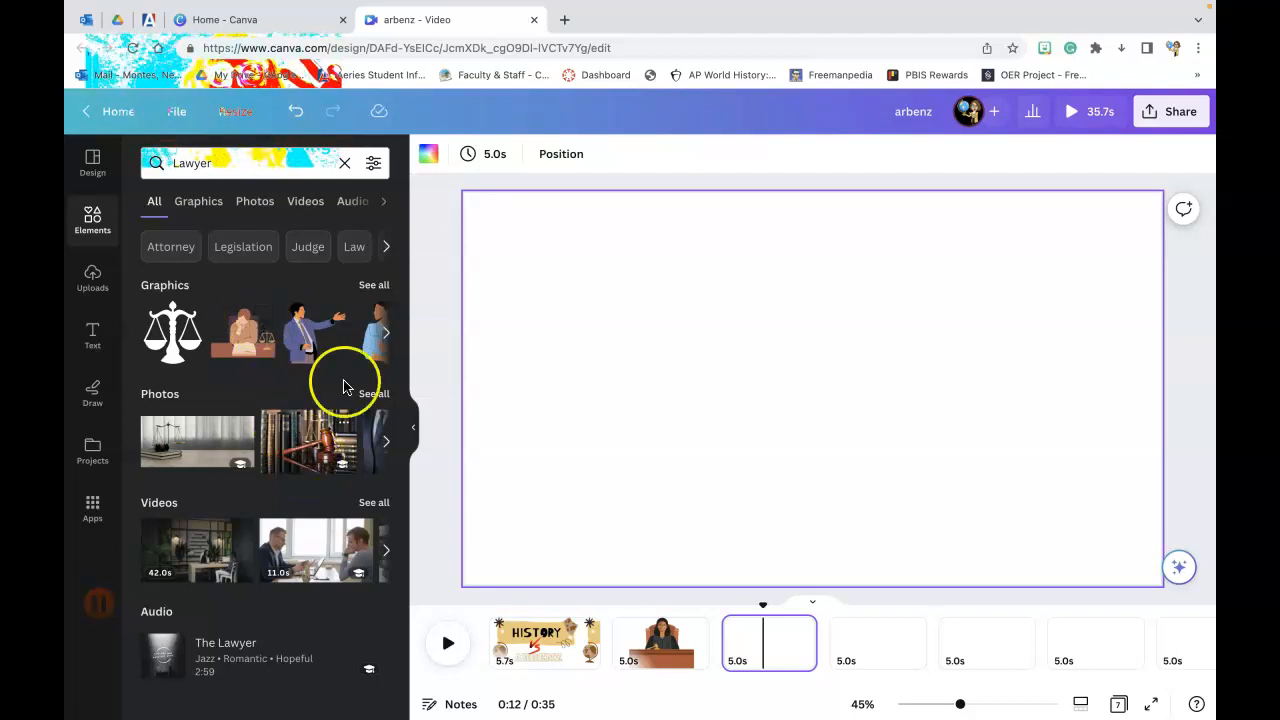
Step: Add the graphic of the male lawyer with an outstretched arm to the third page, enlarged and standing on the lower edge, left of centre
click(306, 340)
drag(647, 327, 567, 275)
drag(689, 354, 843, 503)
drag(794, 451, 757, 477)
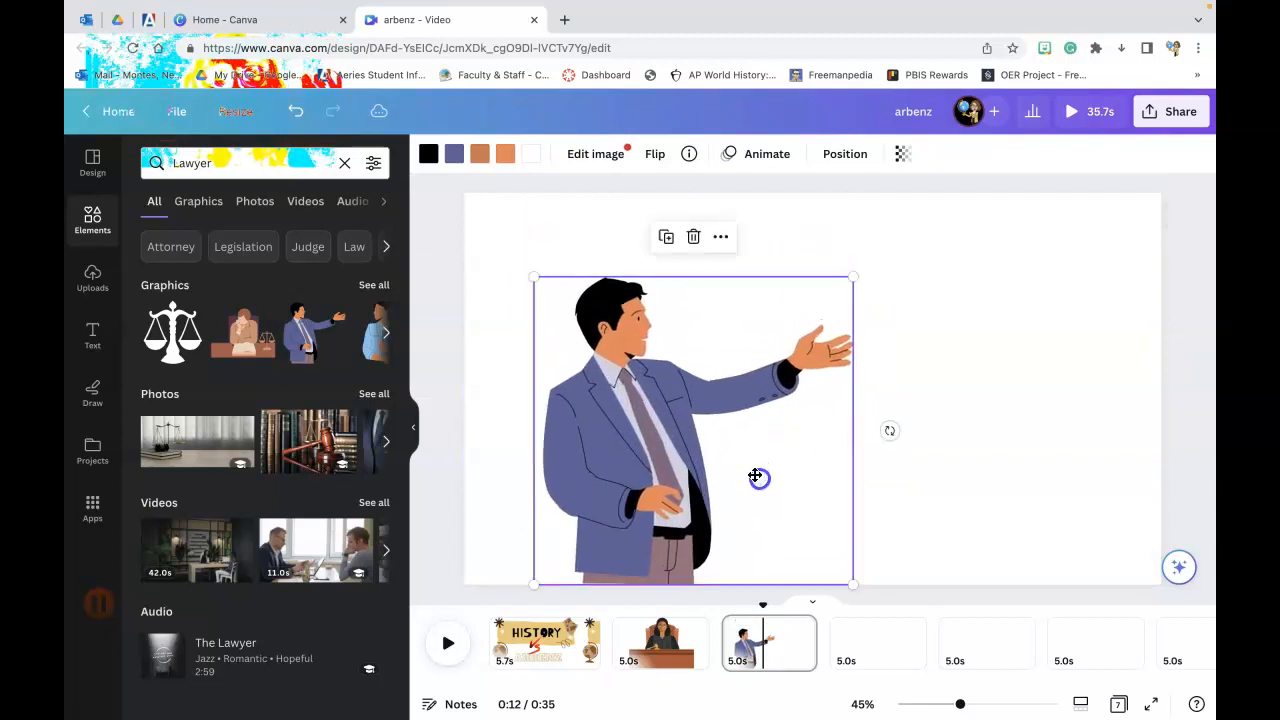
Step: Add the graphic of the female lawyer holding a folder to the blank fourth page, enlarged and placed on the right side
click(880, 648)
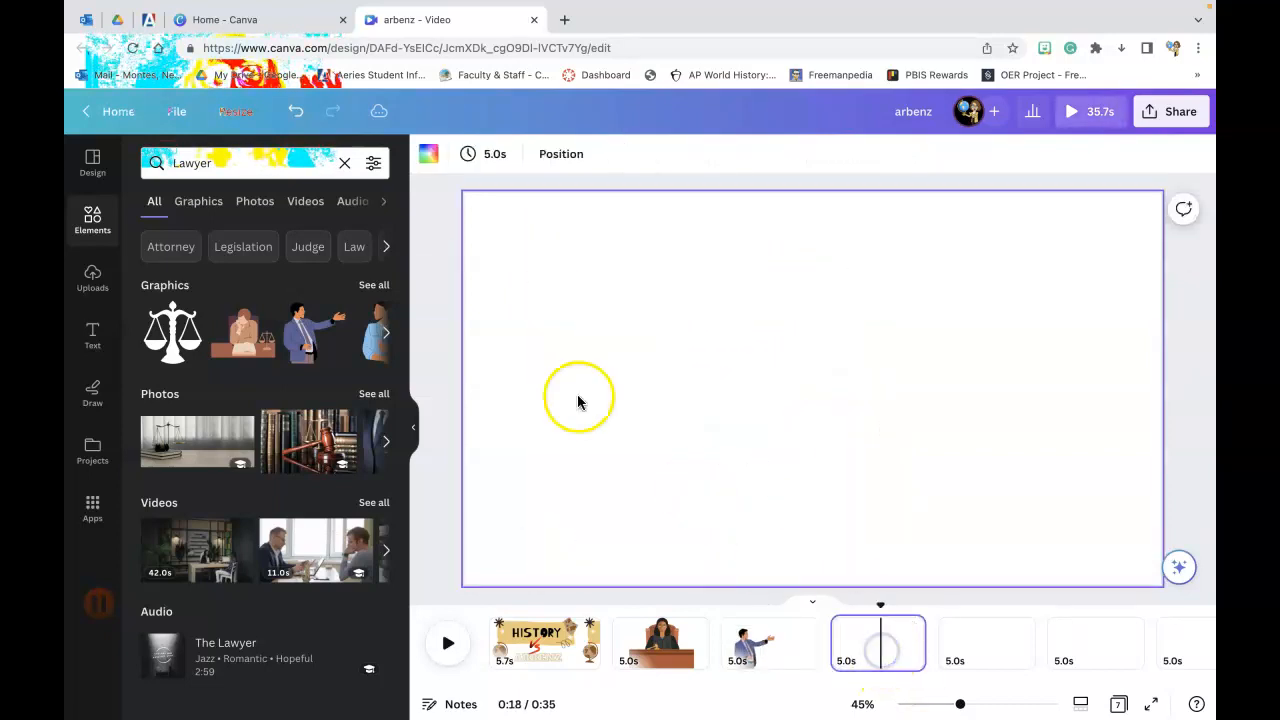
click(384, 332)
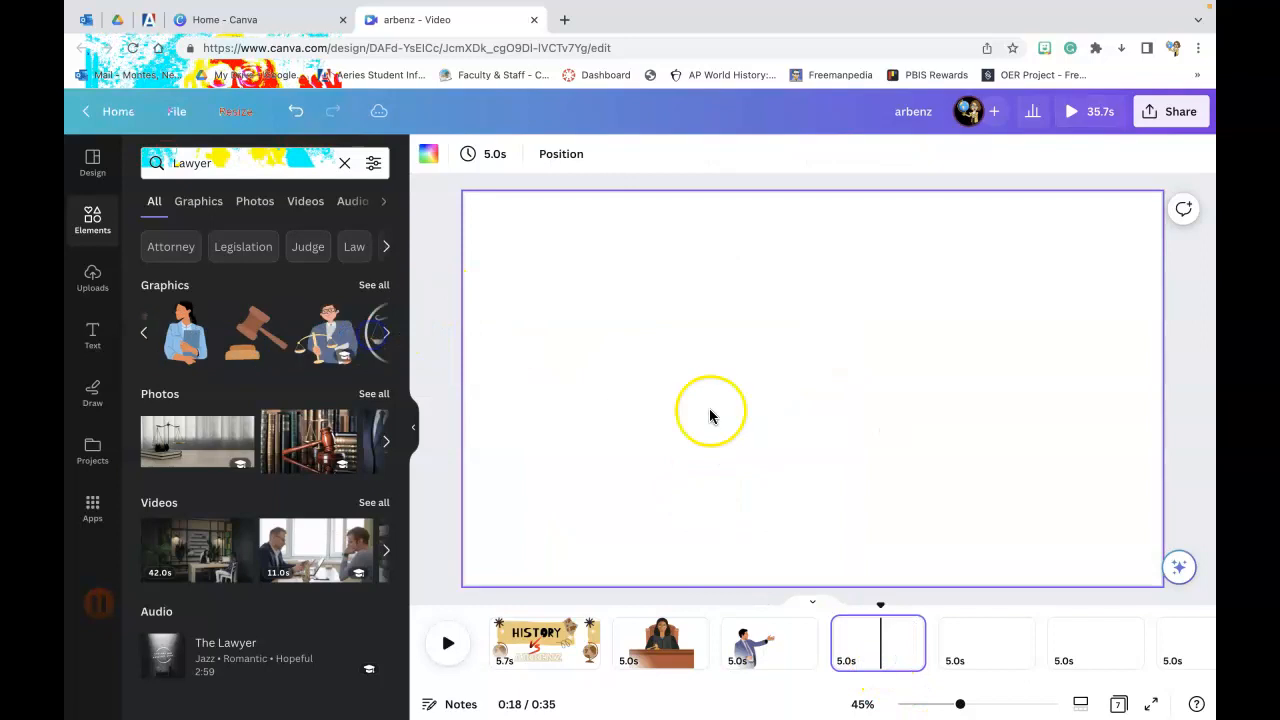
click(172, 332)
drag(866, 311, 985, 219)
drag(894, 360, 944, 404)
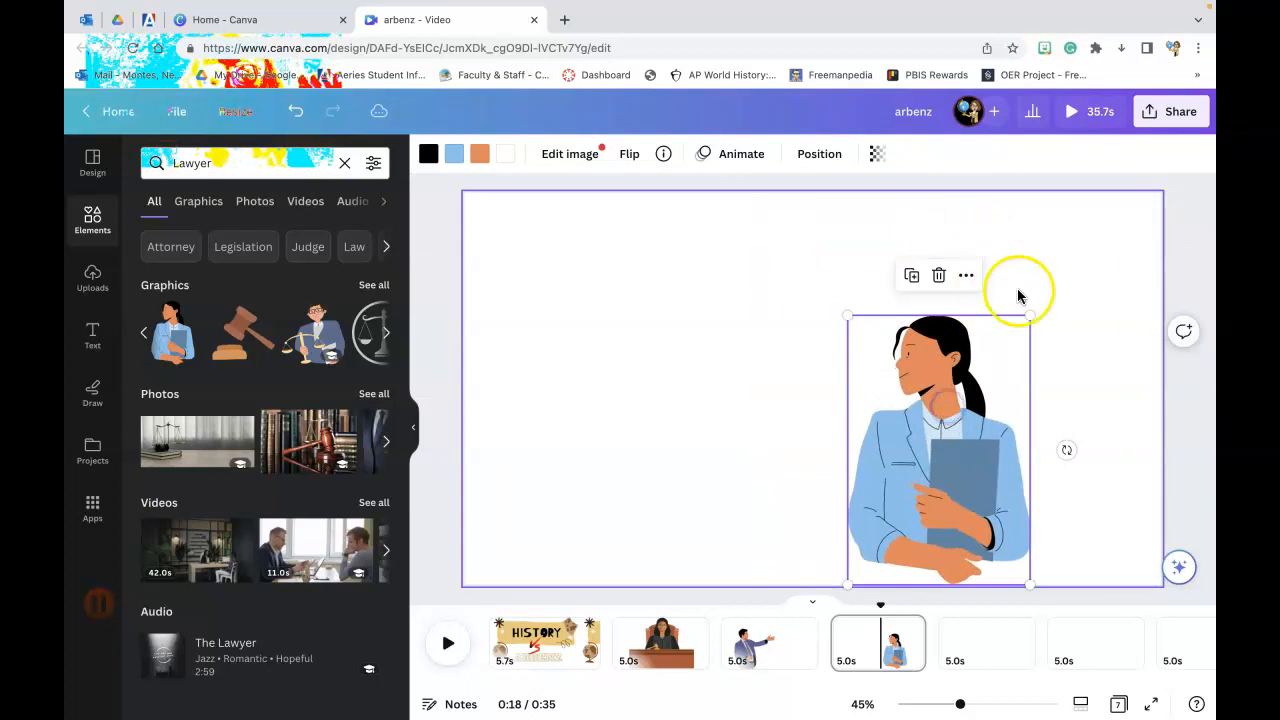
drag(1030, 316, 1058, 261)
drag(975, 340, 1010, 322)
drag(1101, 250, 1078, 297)
mouse_move(951, 400)
mouse_down()
mouse_move(983, 407)
mouse_move(960, 396)
mouse_up()
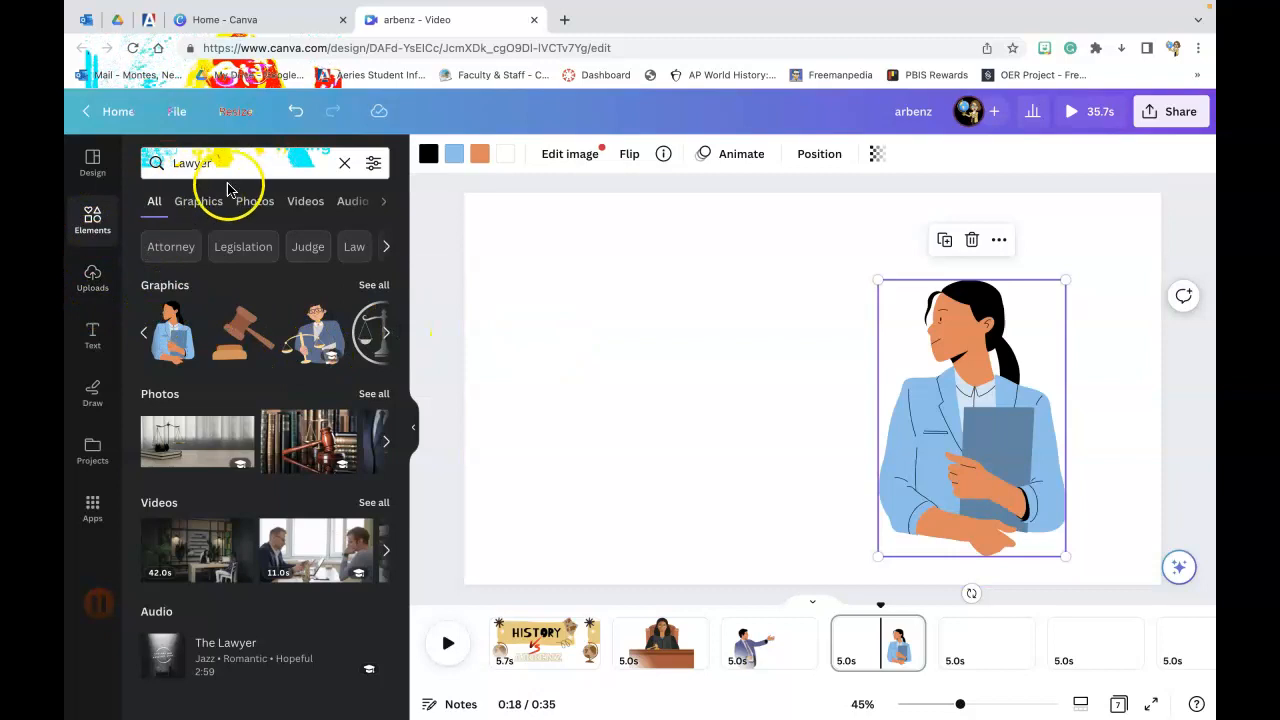
Step: Search the elements library for "speech bubbles"
click(178, 170)
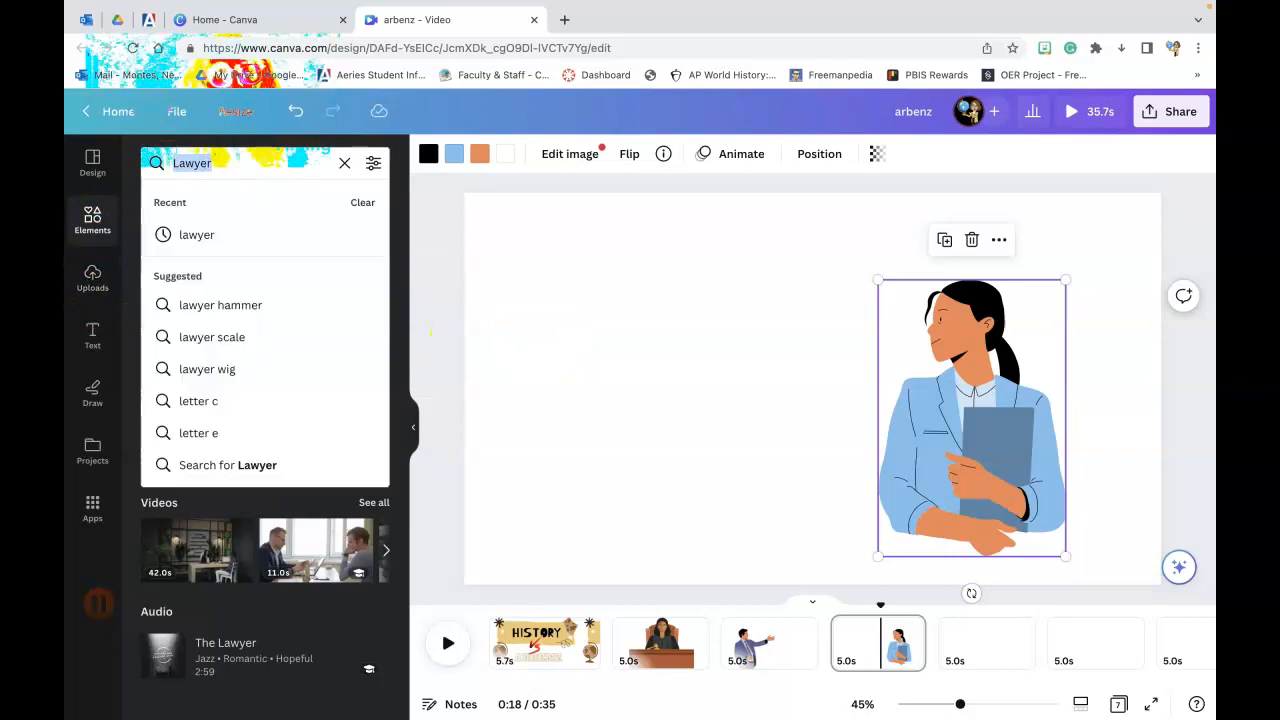
key(BackSpace)
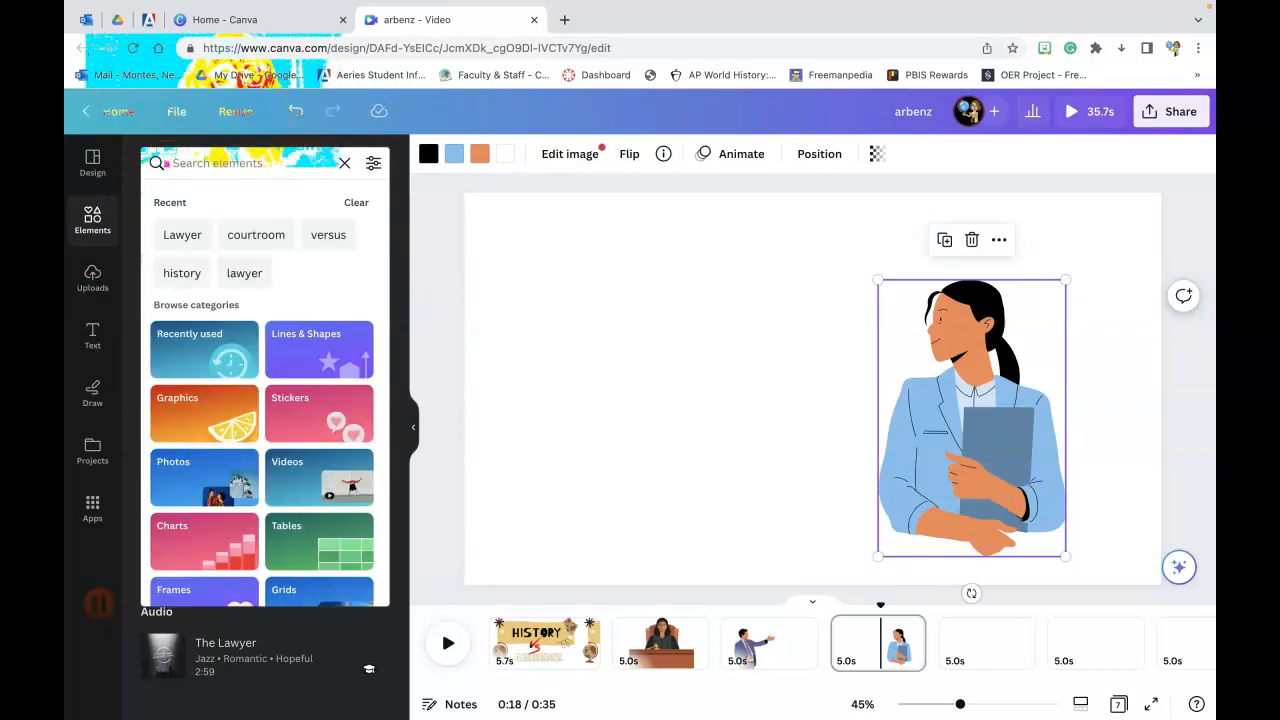
text(speech bub)
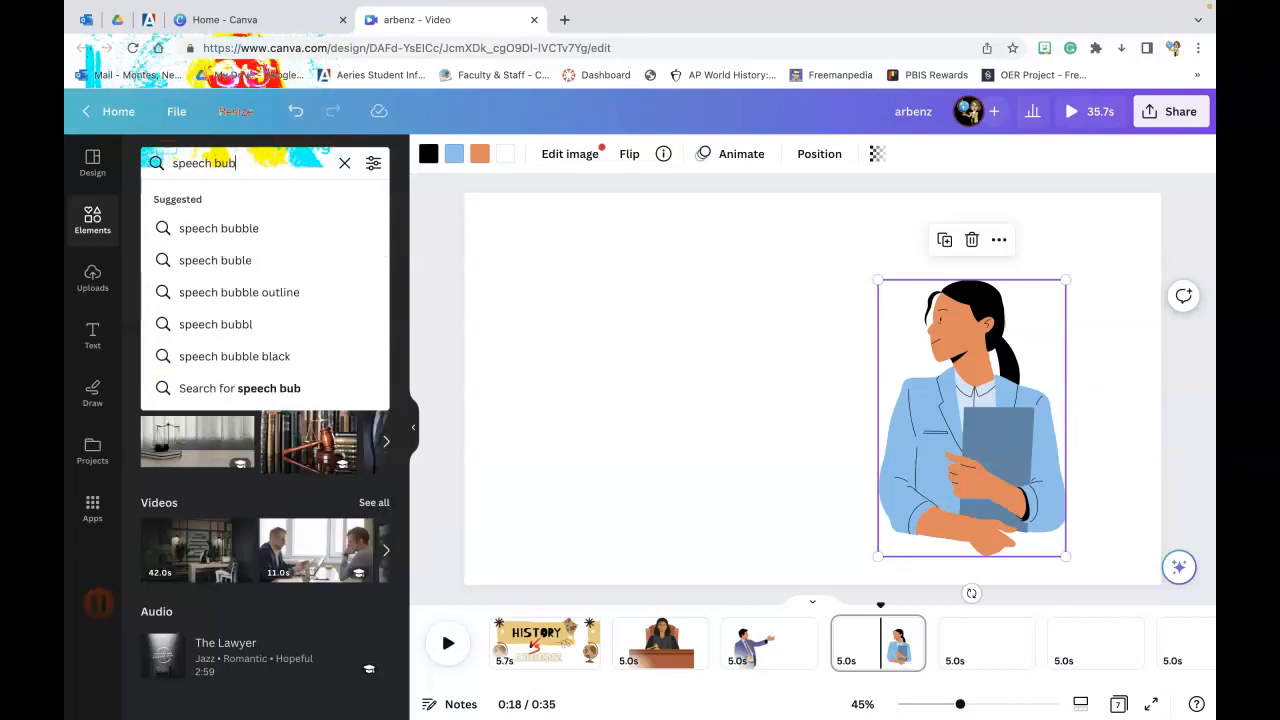
text(bles)
key(Return)
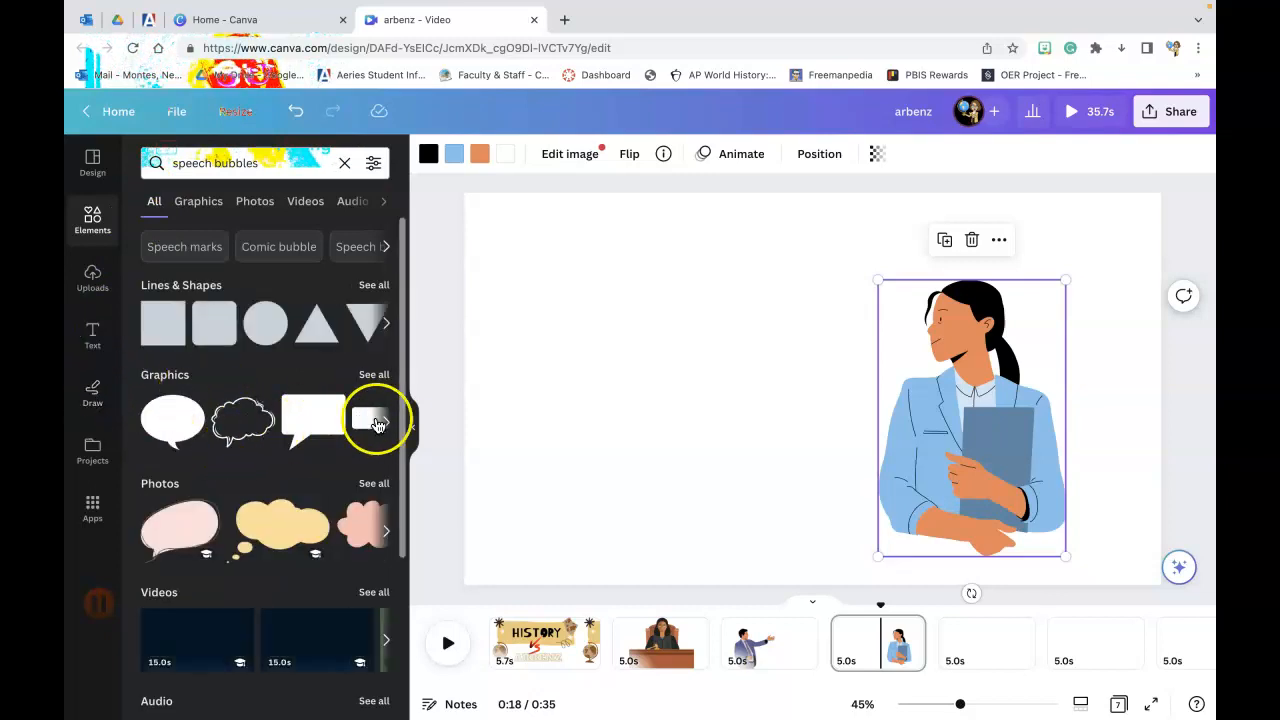
click(275, 541)
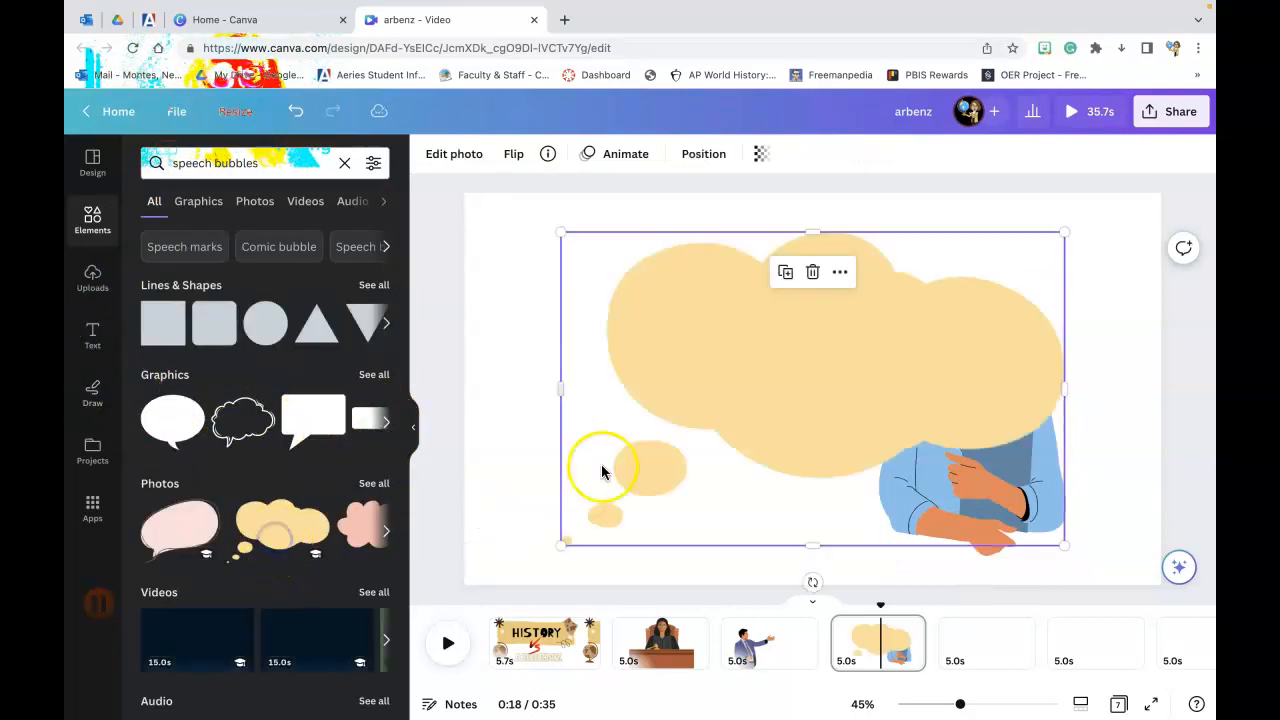
key(Delete)
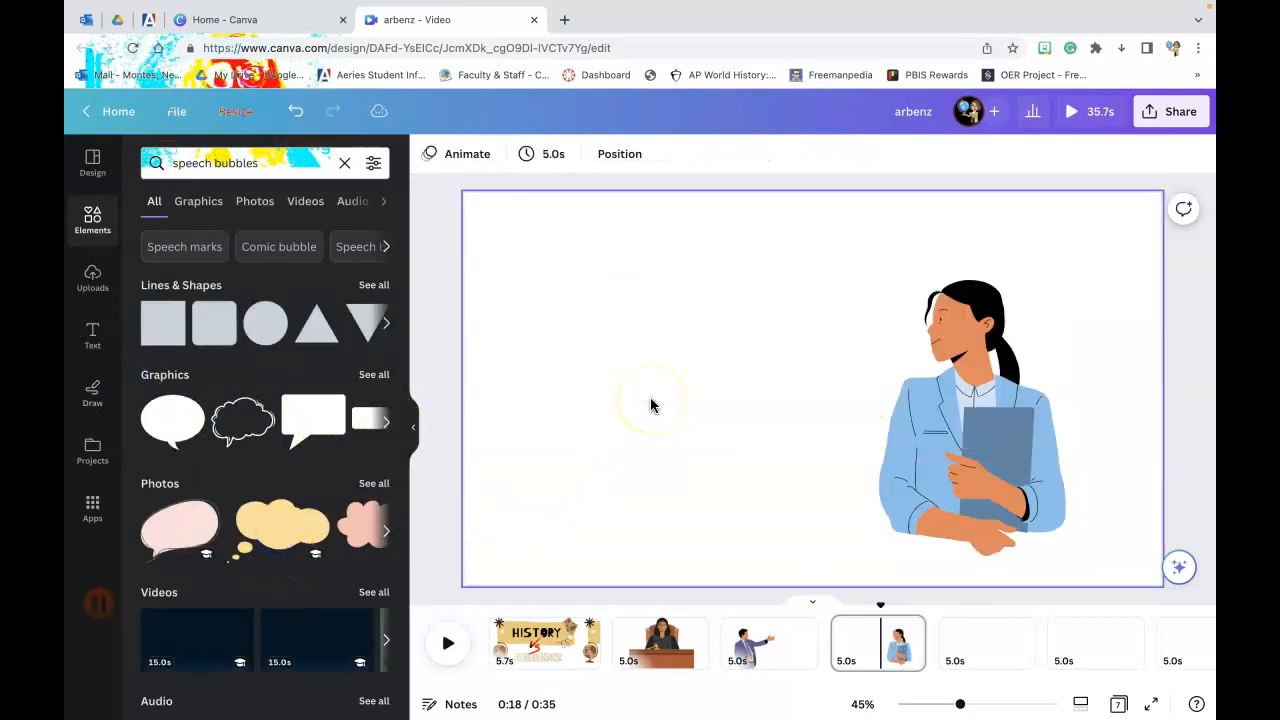
click(385, 530)
click(190, 529)
drag(933, 380, 769, 366)
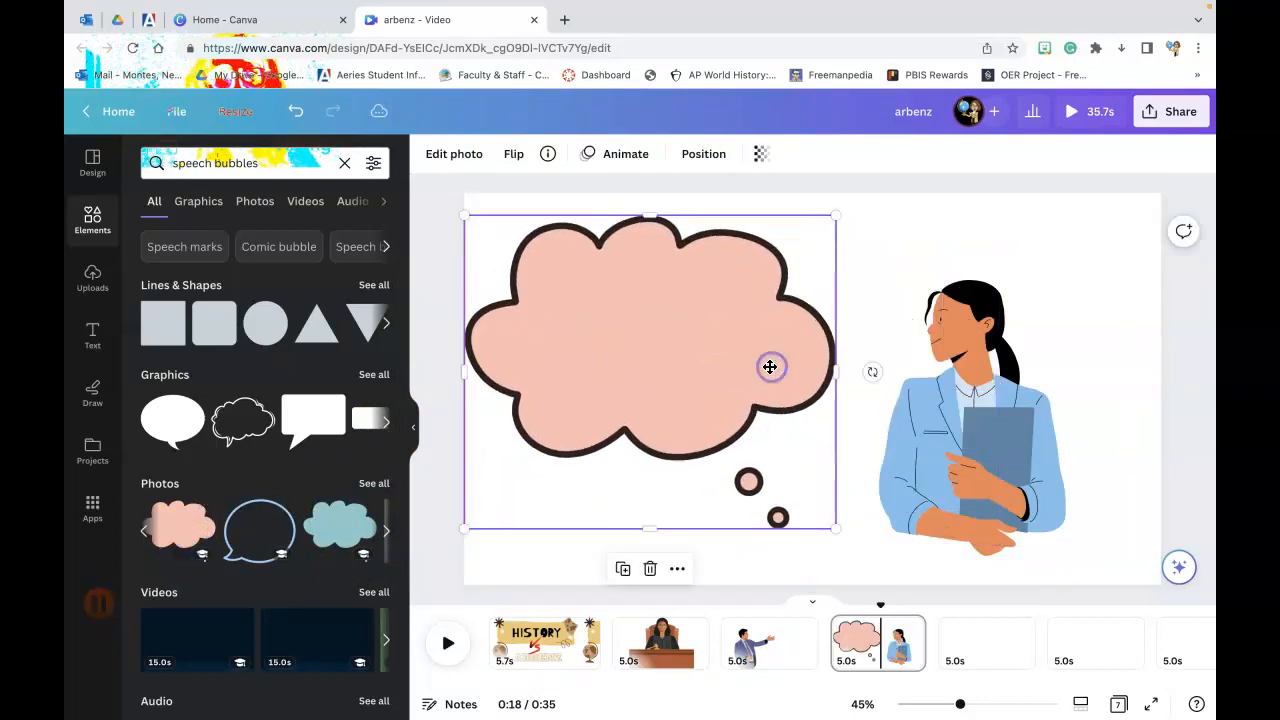
key(Delete)
Step: Add the teal thought bubble with a black outline to the fourth page and place it left of the female lawyer
click(378, 527)
click(799, 383)
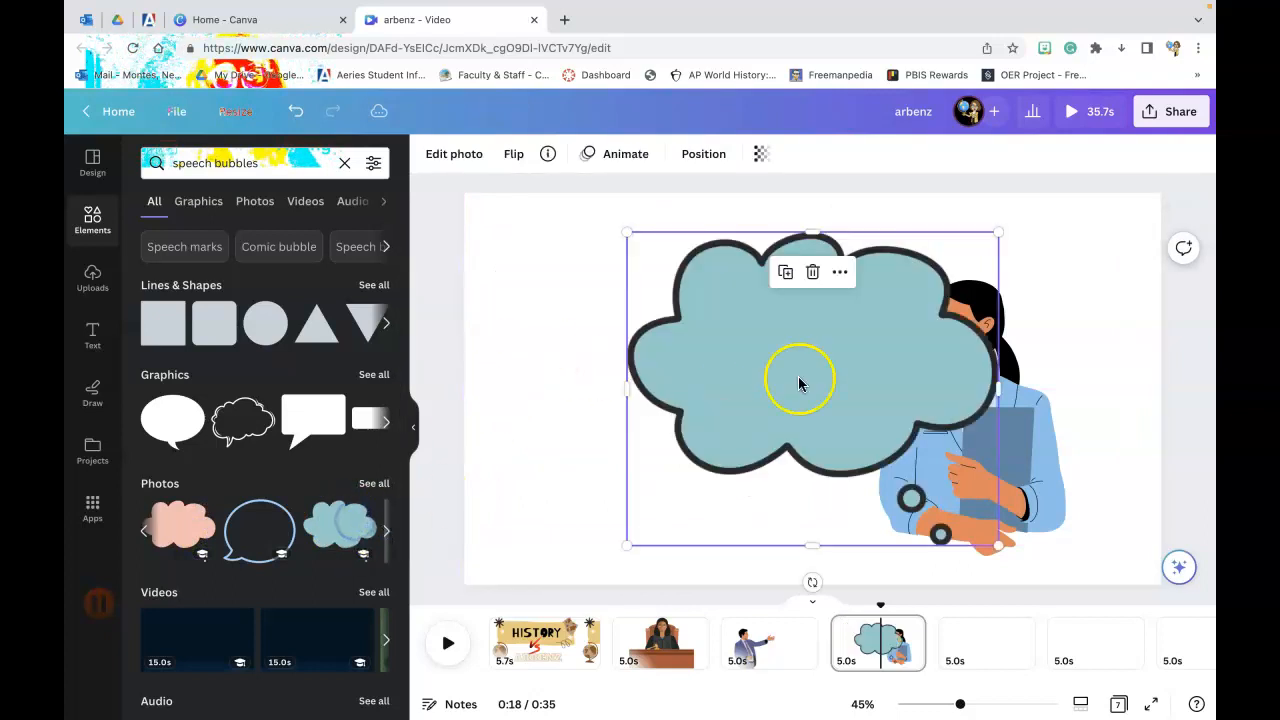
drag(846, 357, 728, 341)
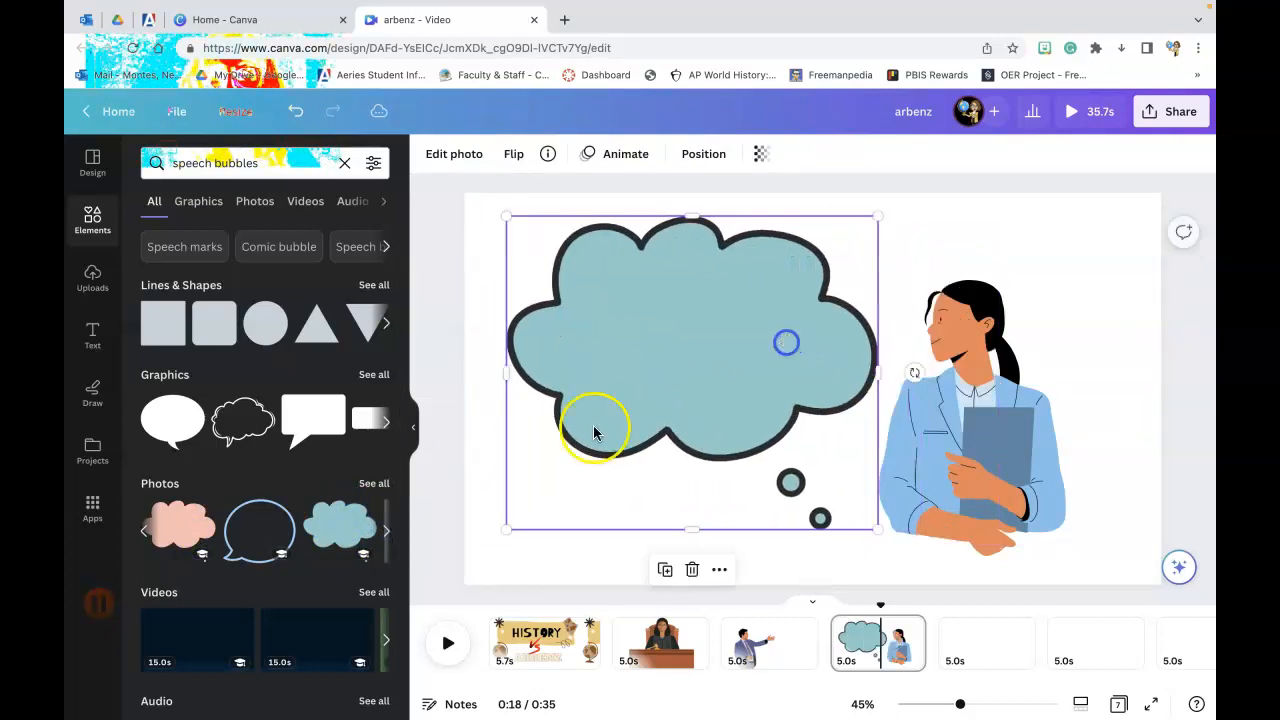
Step: Browse further speech bubble photos and return to the third page with the male lawyer
click(386, 531)
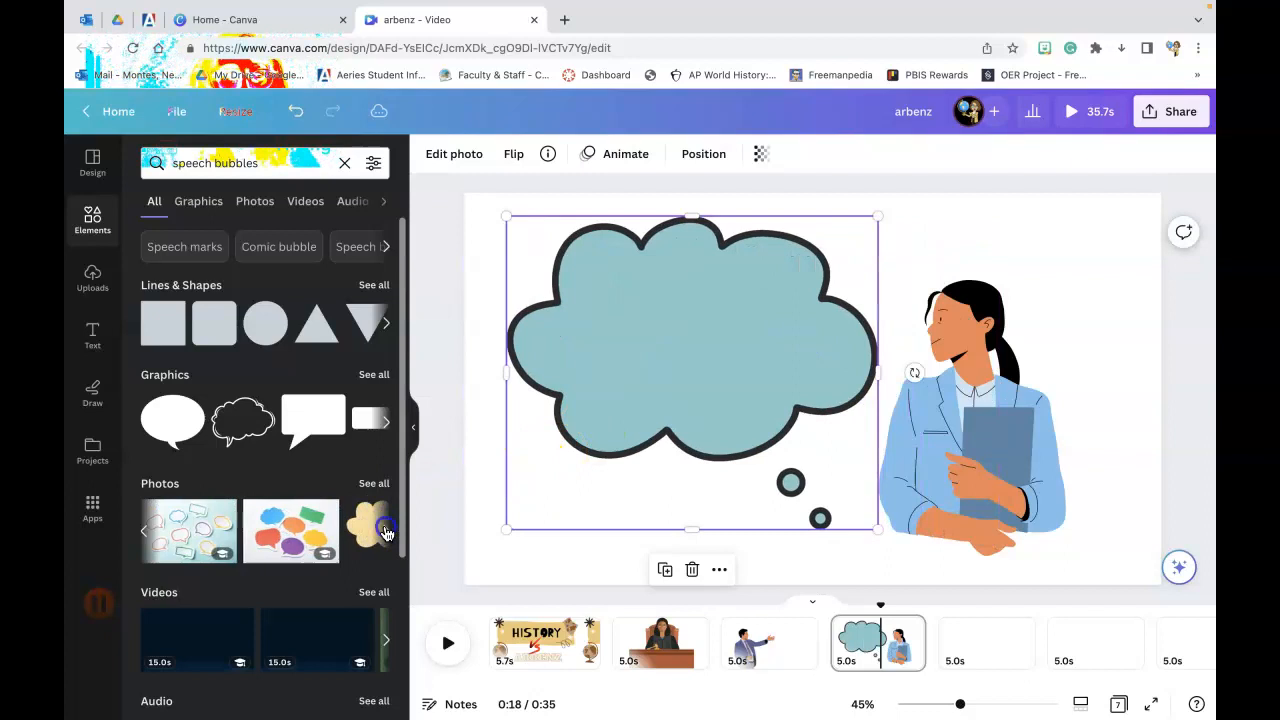
click(386, 531)
click(765, 635)
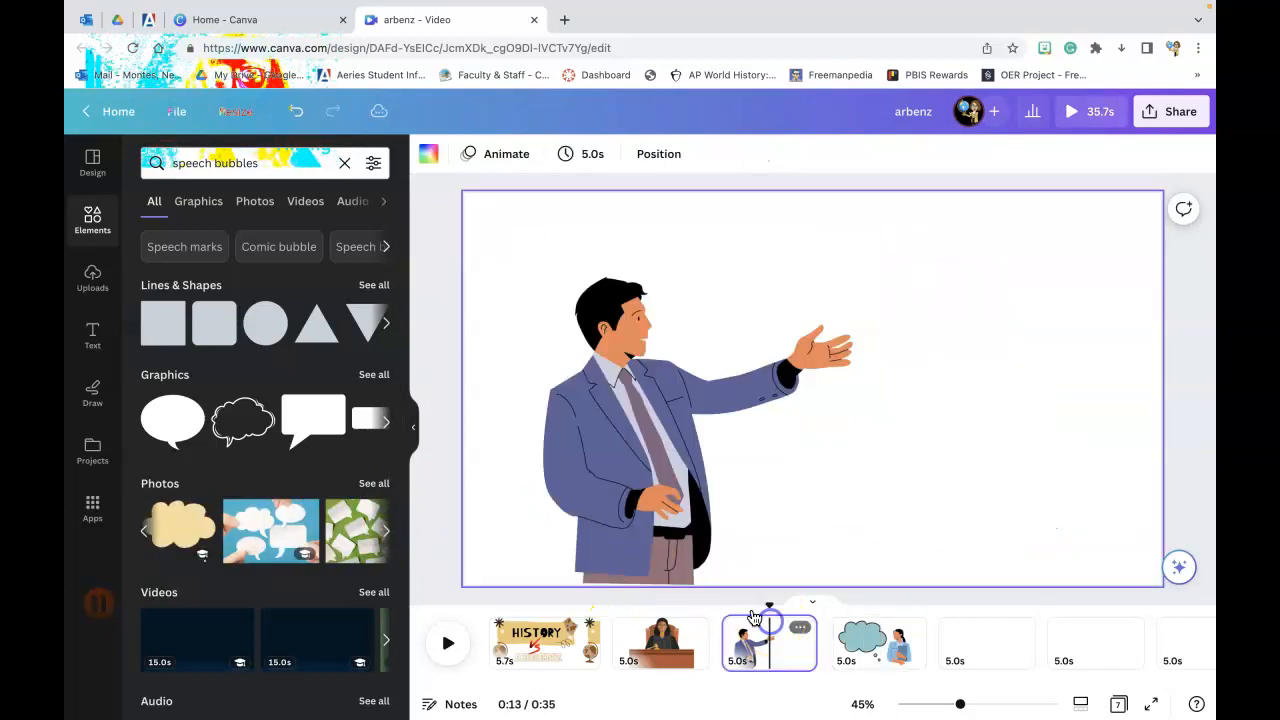
click(145, 540)
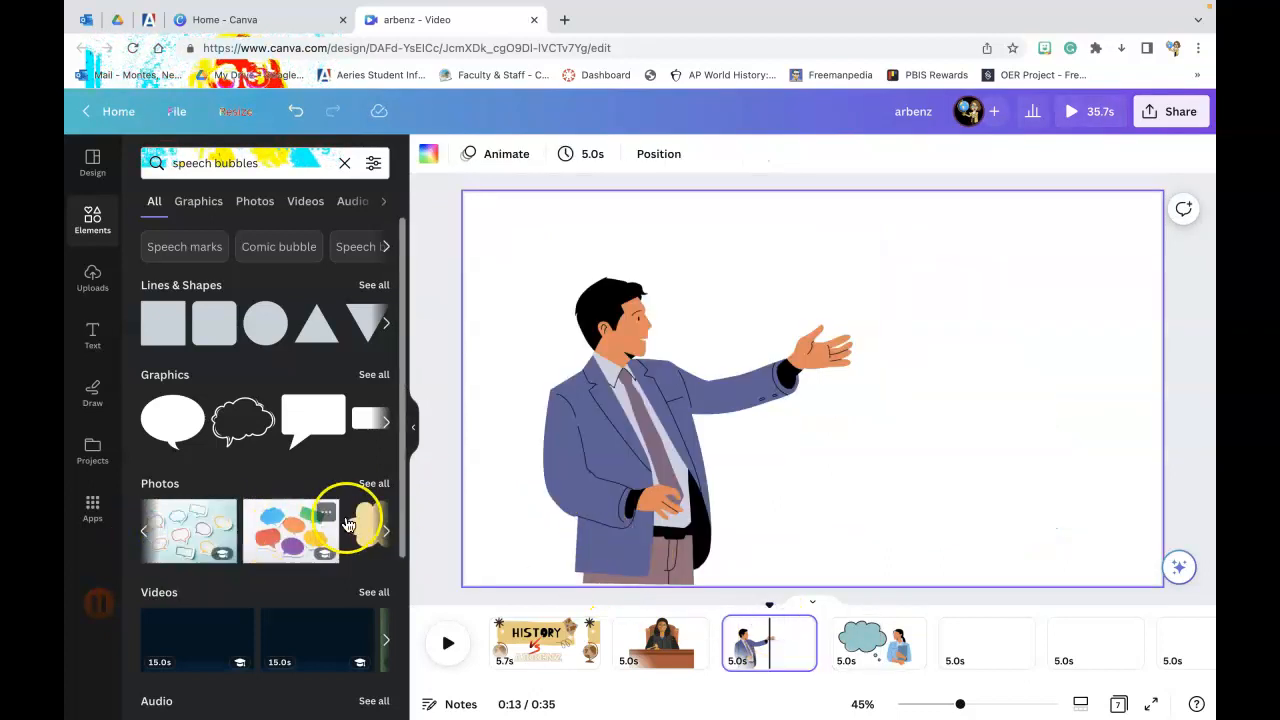
click(362, 530)
key(Delete)
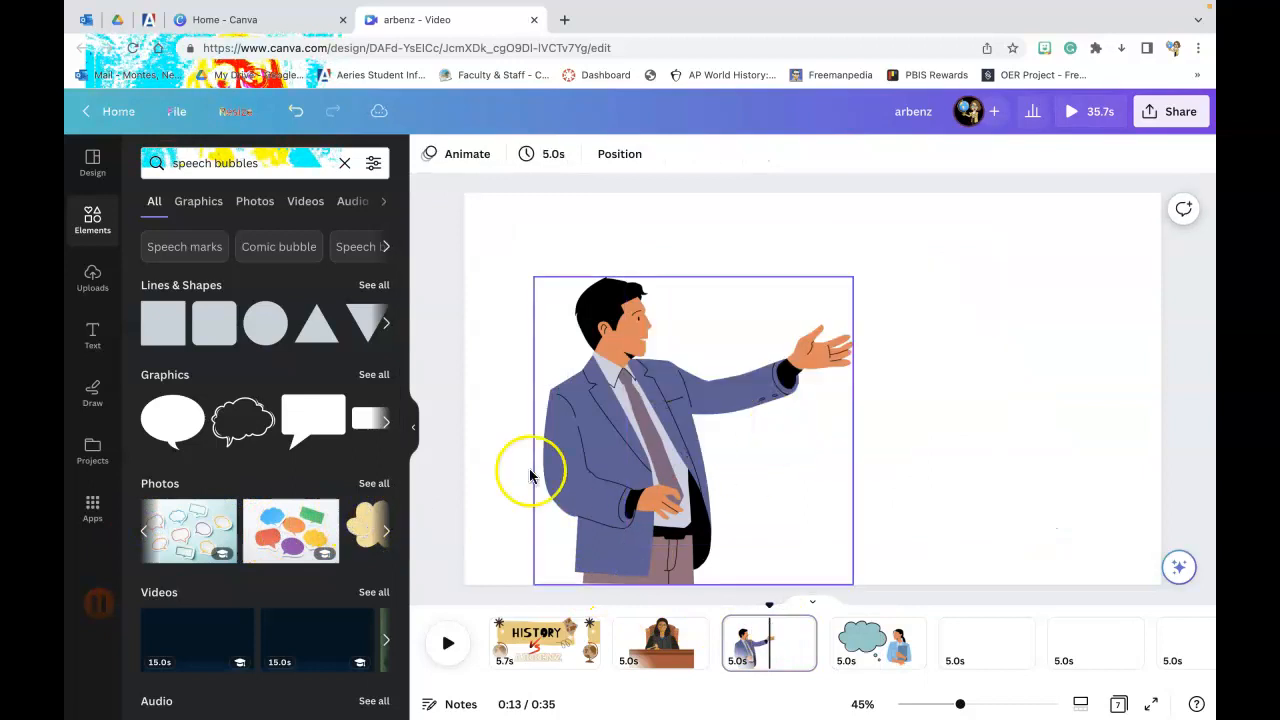
click(145, 535)
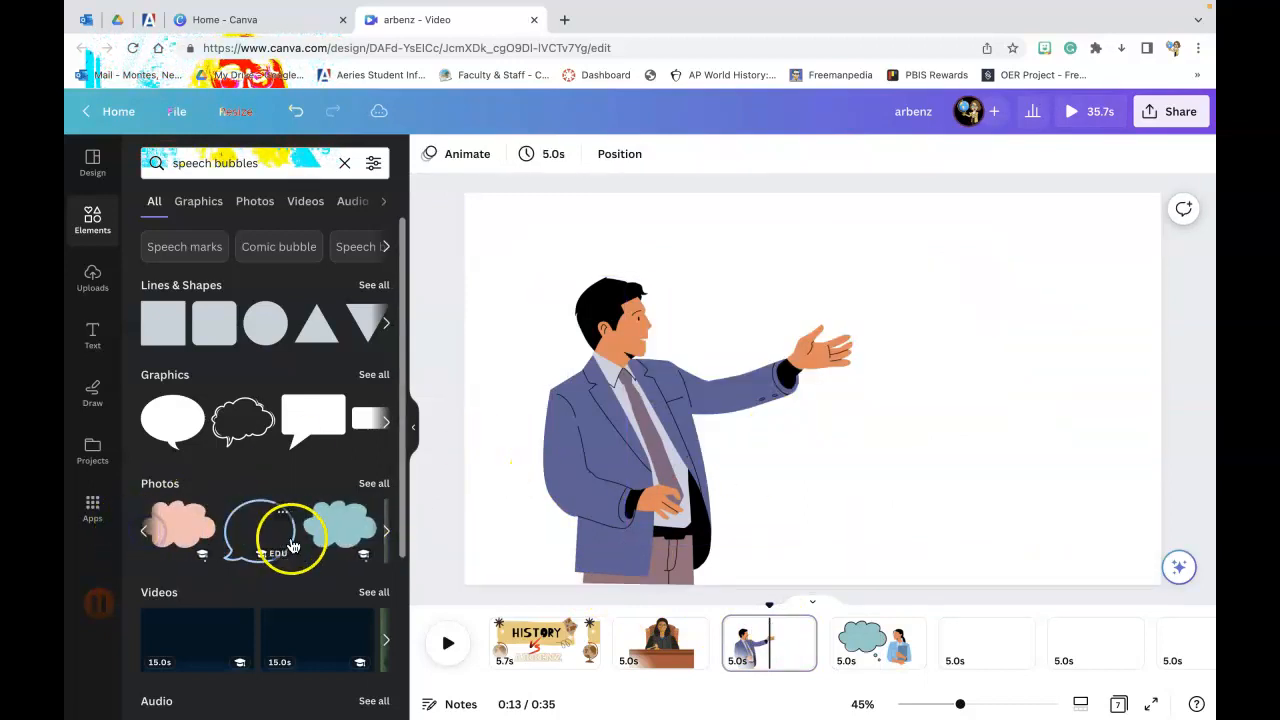
click(145, 535)
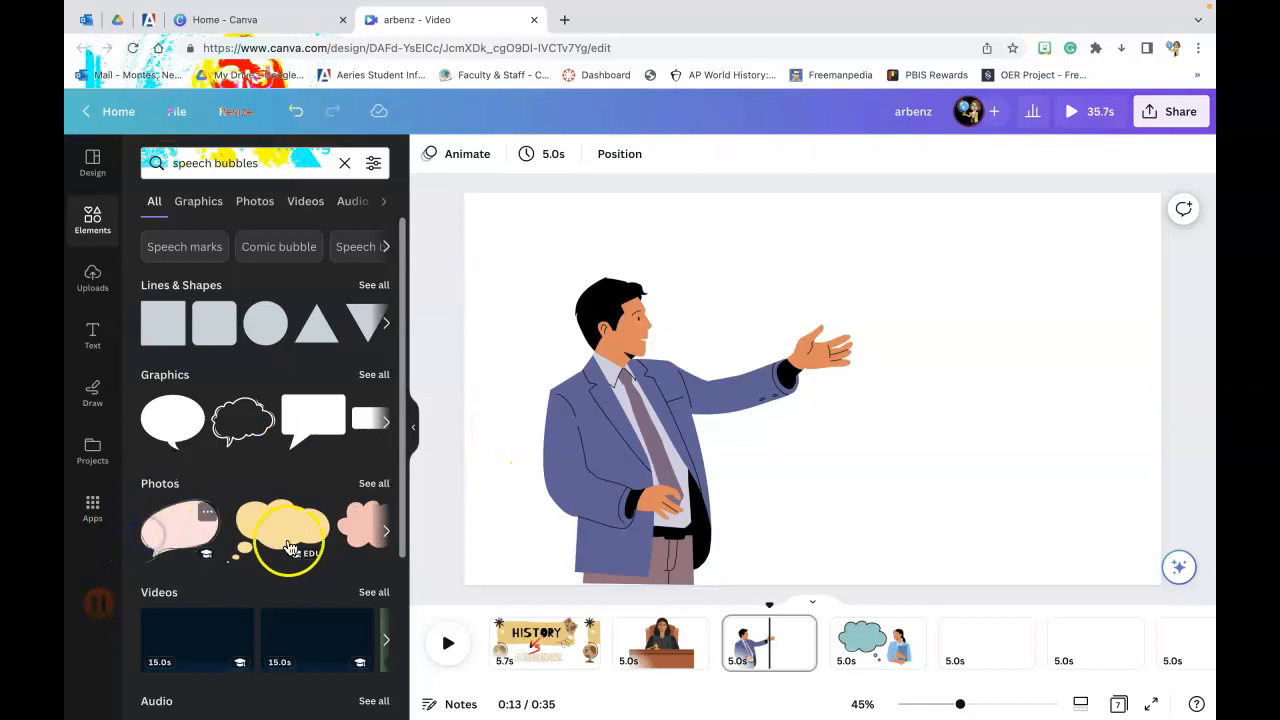
click(280, 527)
drag(900, 394, 975, 398)
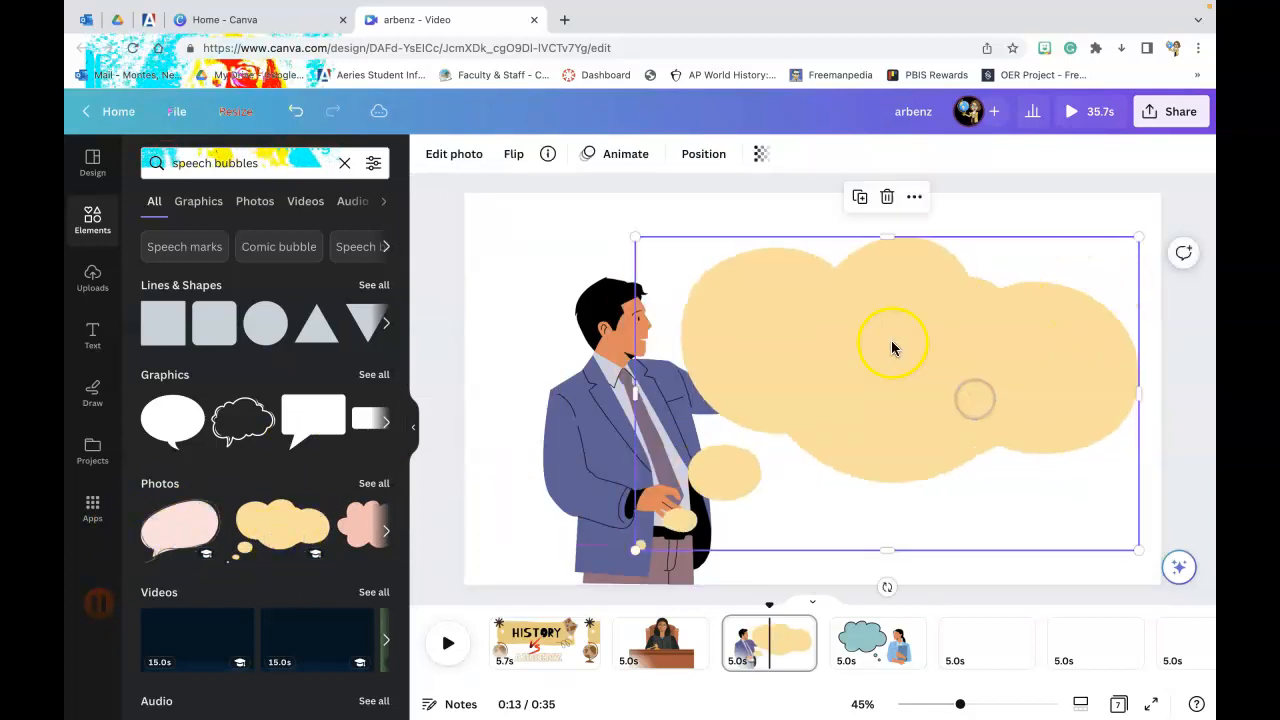
key(Delete)
click(386, 530)
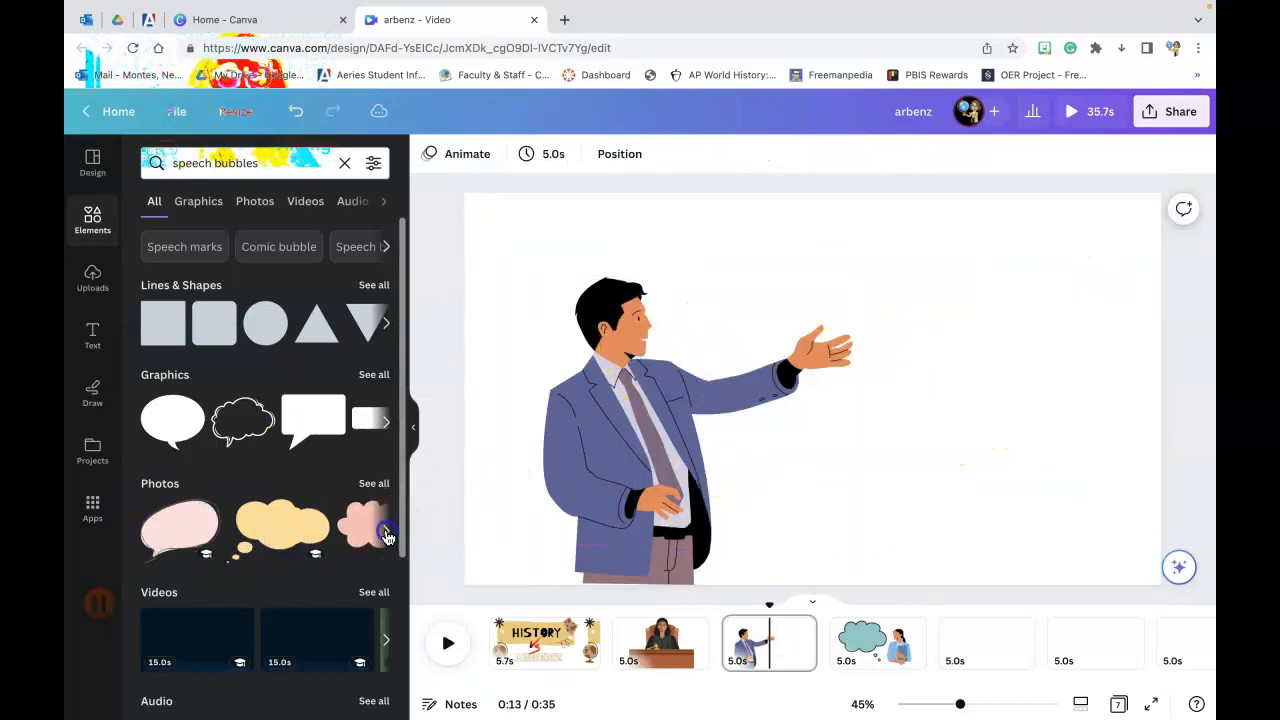
click(150, 530)
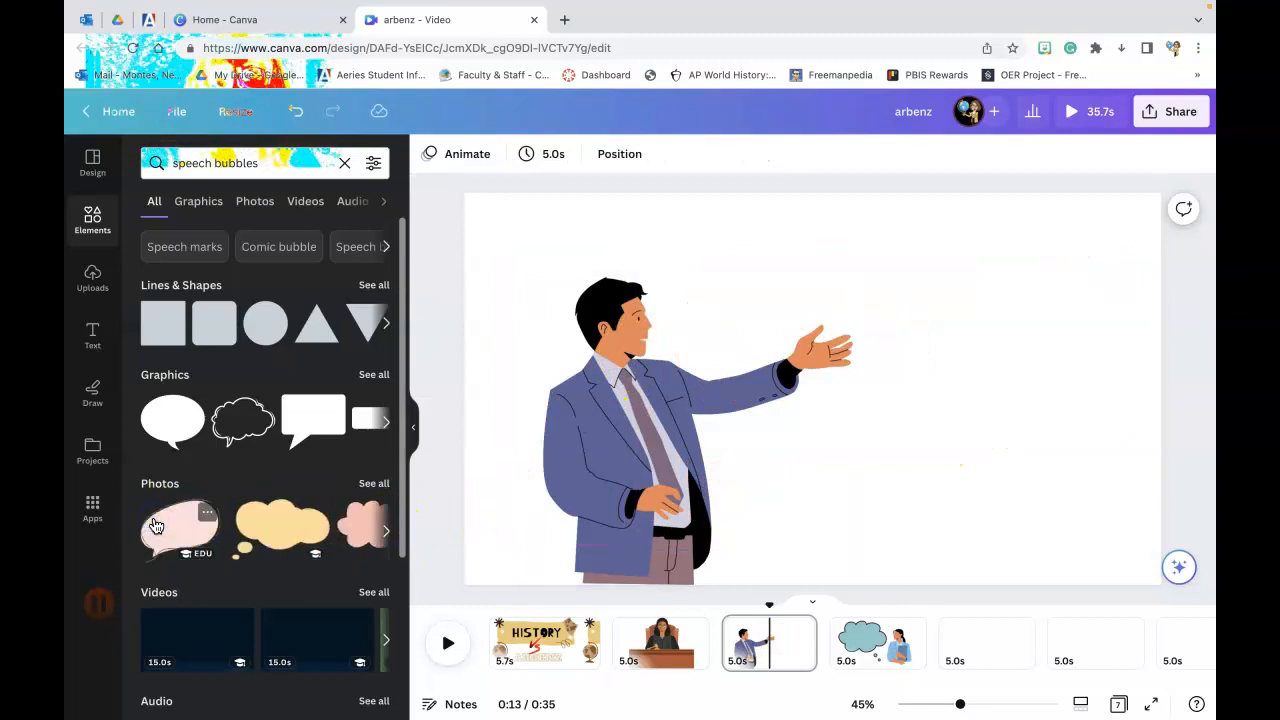
click(349, 528)
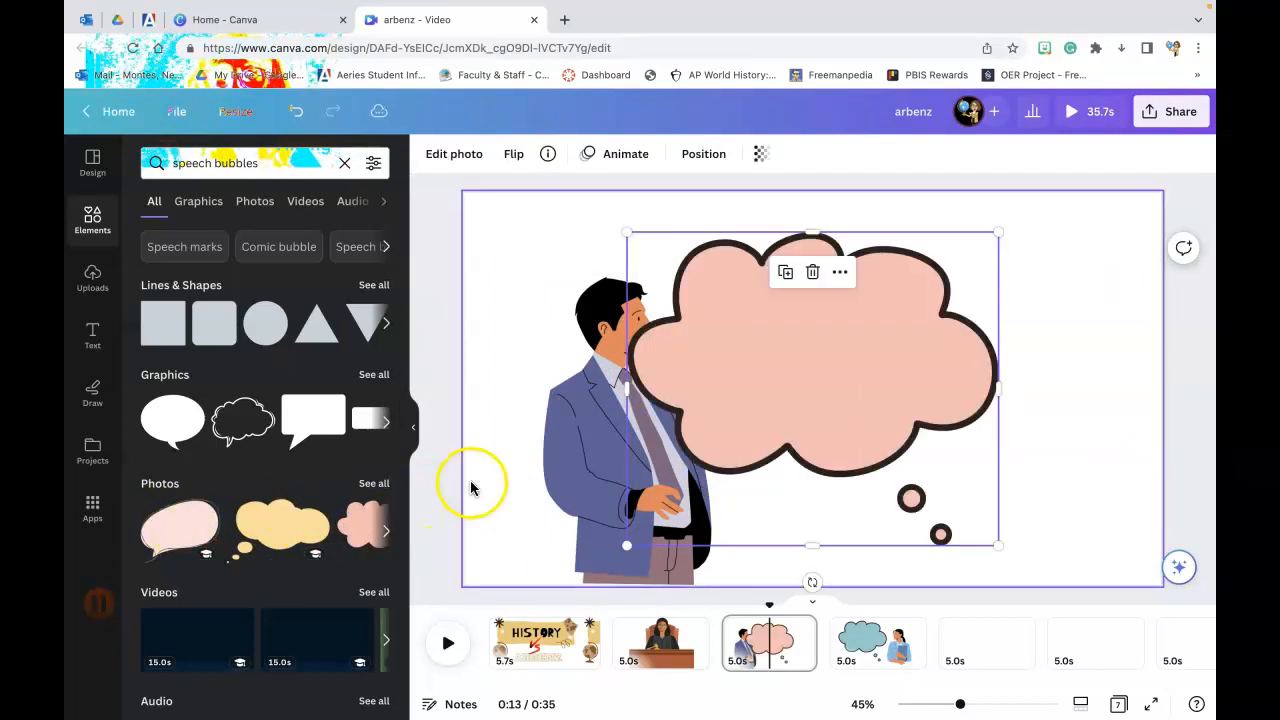
key(Delete)
Step: Add the yellow thought bubble to the third page, shrunk and placed in the upper right beside the male lawyer's outstretched hand
click(275, 522)
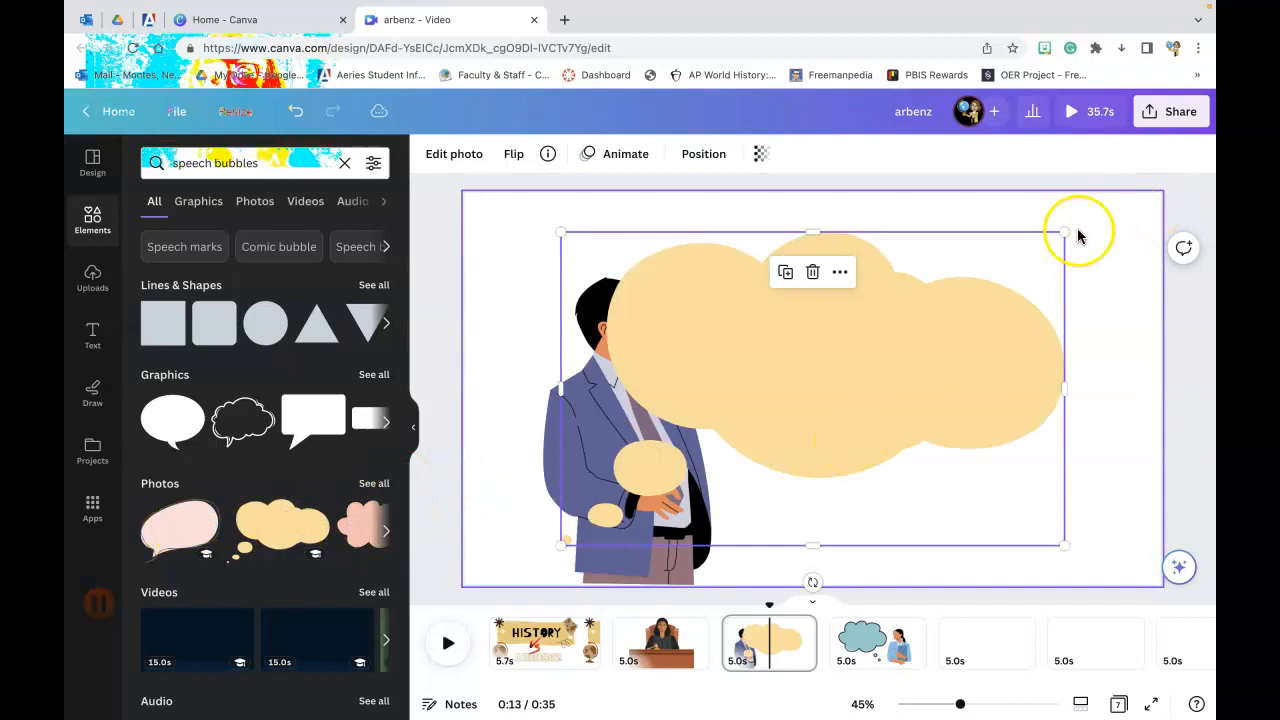
drag(1066, 234, 925, 320)
drag(747, 417, 1017, 307)
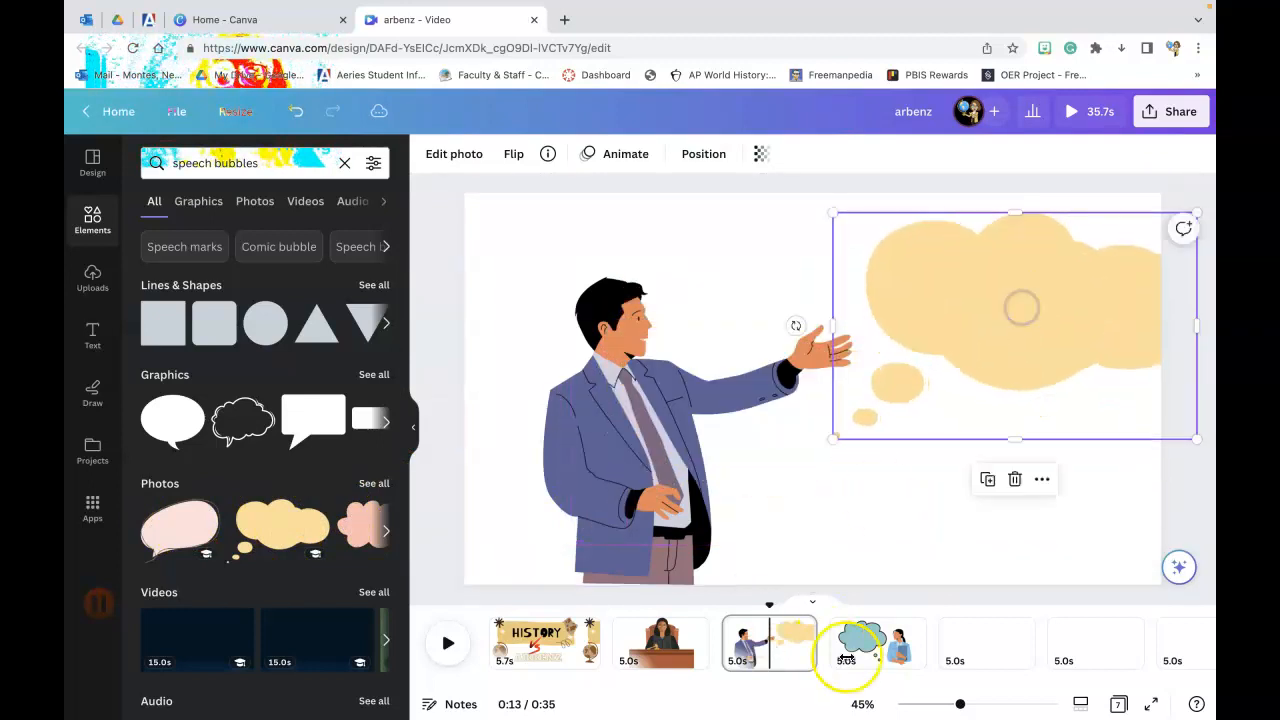
Step: Move the blank fifth page to third position, between the judge page and the male lawyer page
click(880, 650)
click(784, 399)
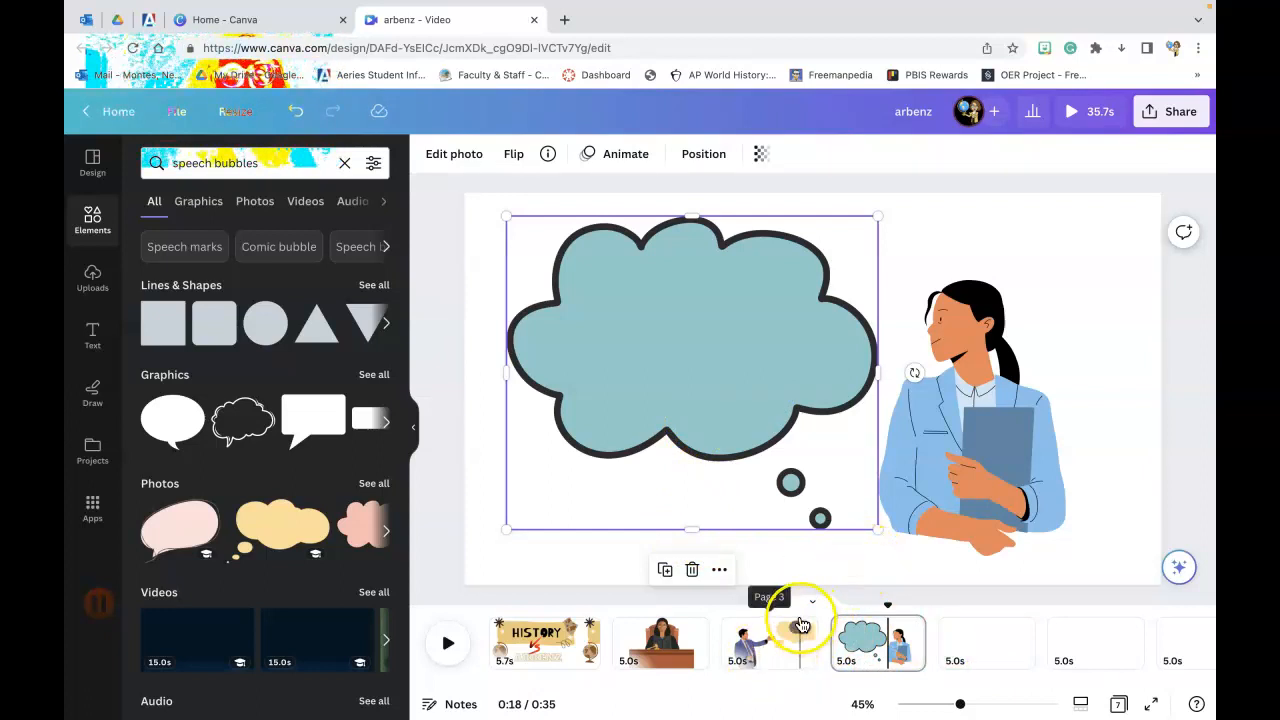
click(977, 654)
drag(986, 655, 737, 625)
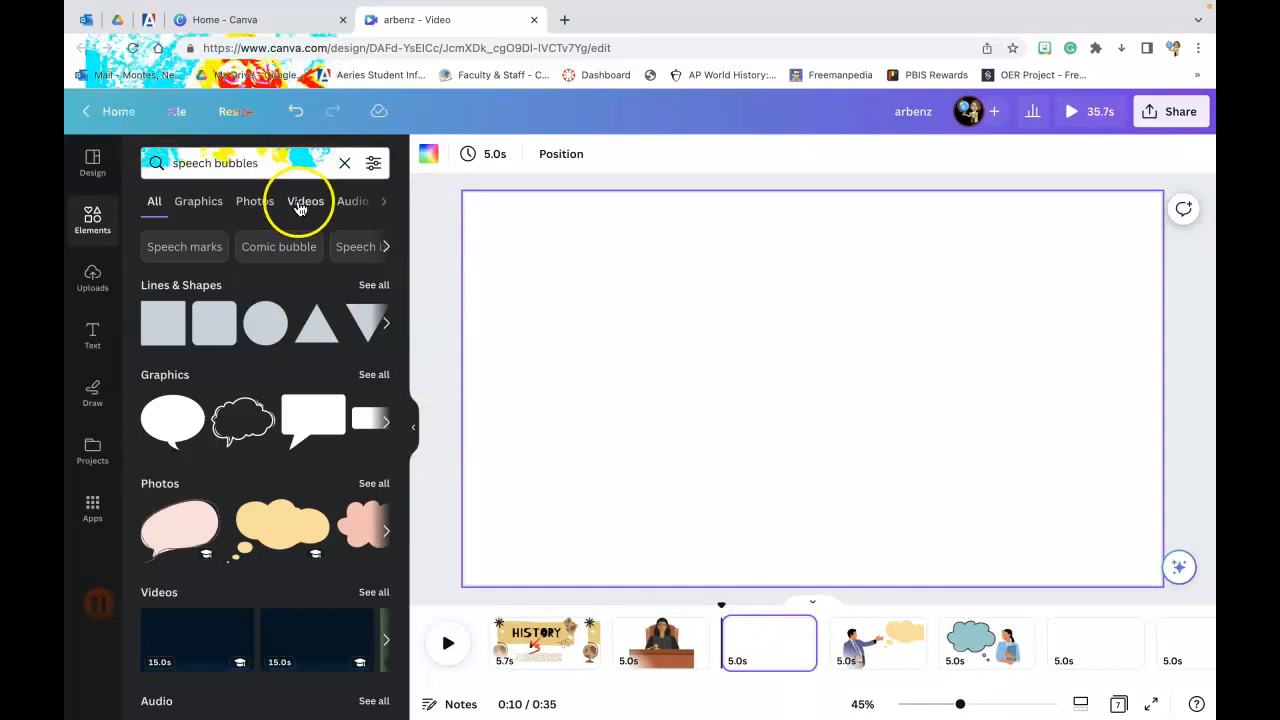
Step: Search the element library for "gabel" to find gavel graphics, correcting the initial search term "gable"
click(320, 176)
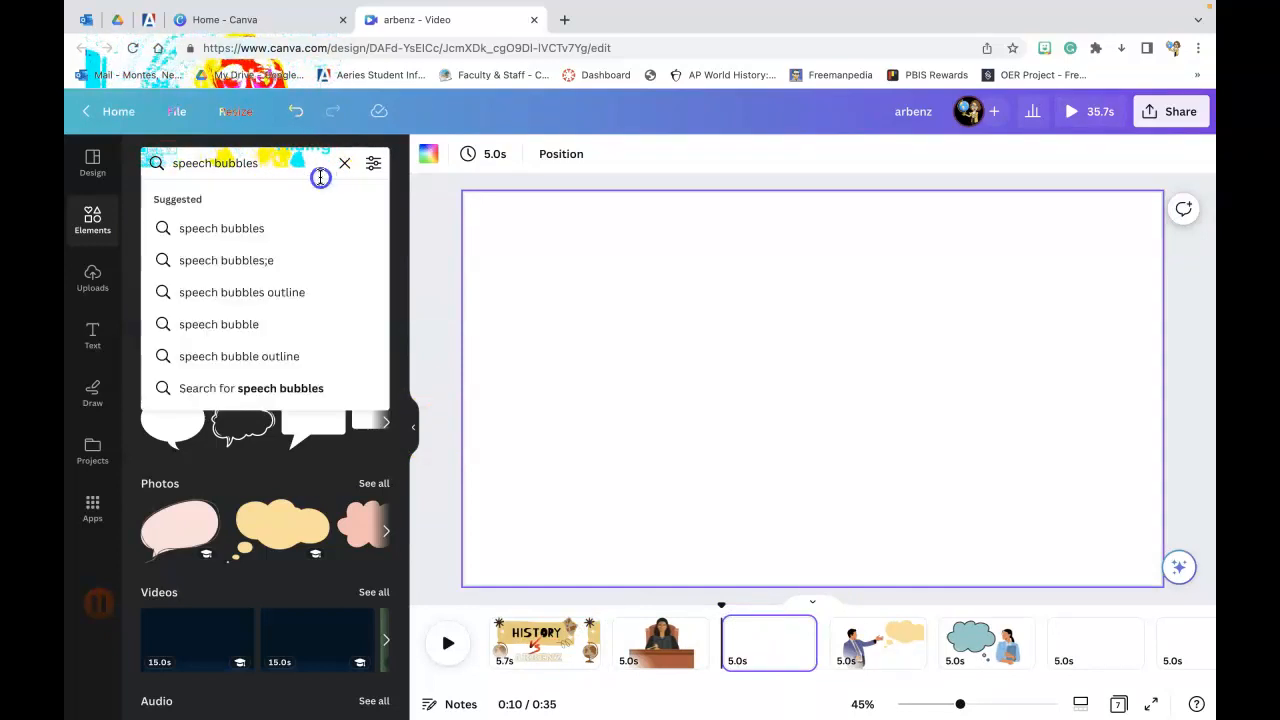
key(Return)
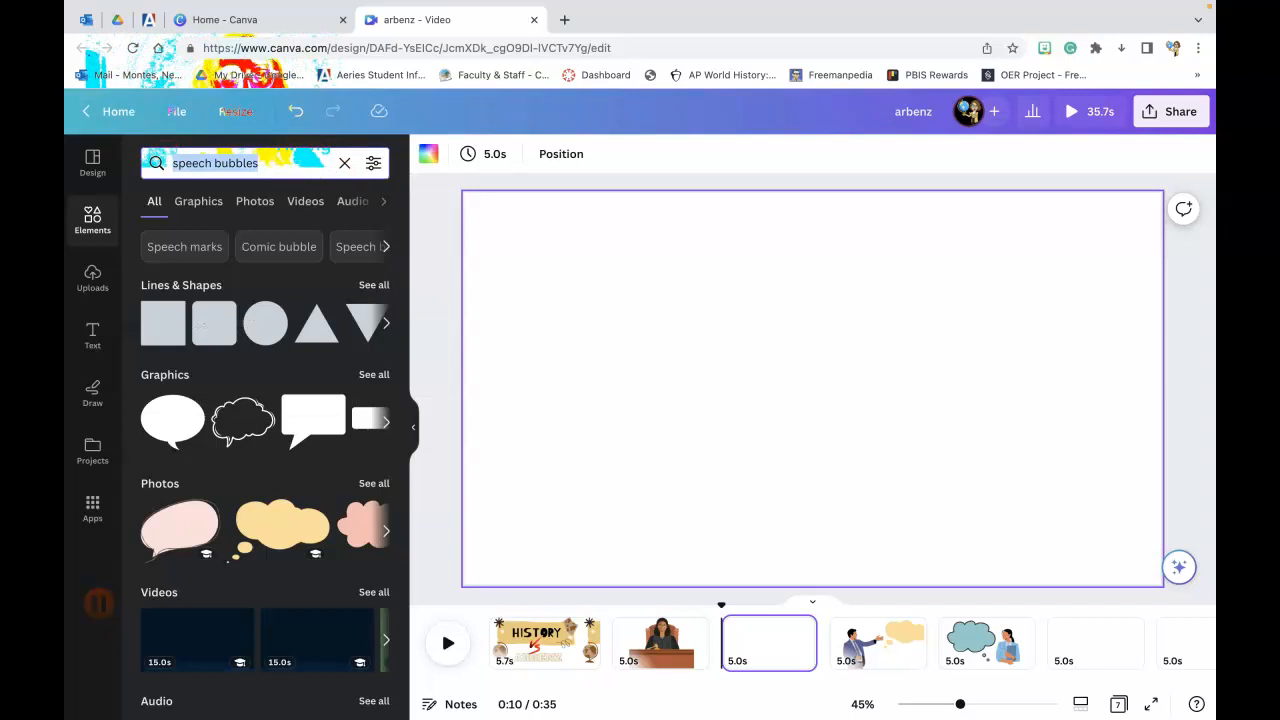
text(gable)
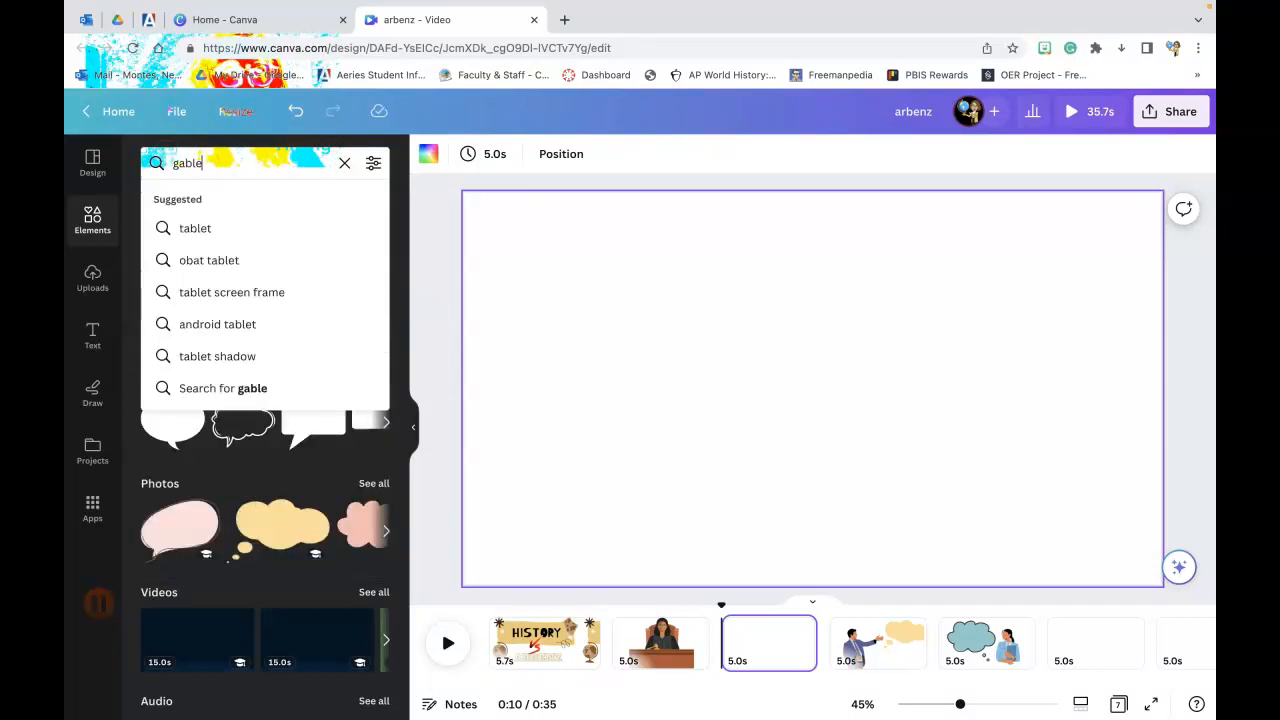
key(Return)
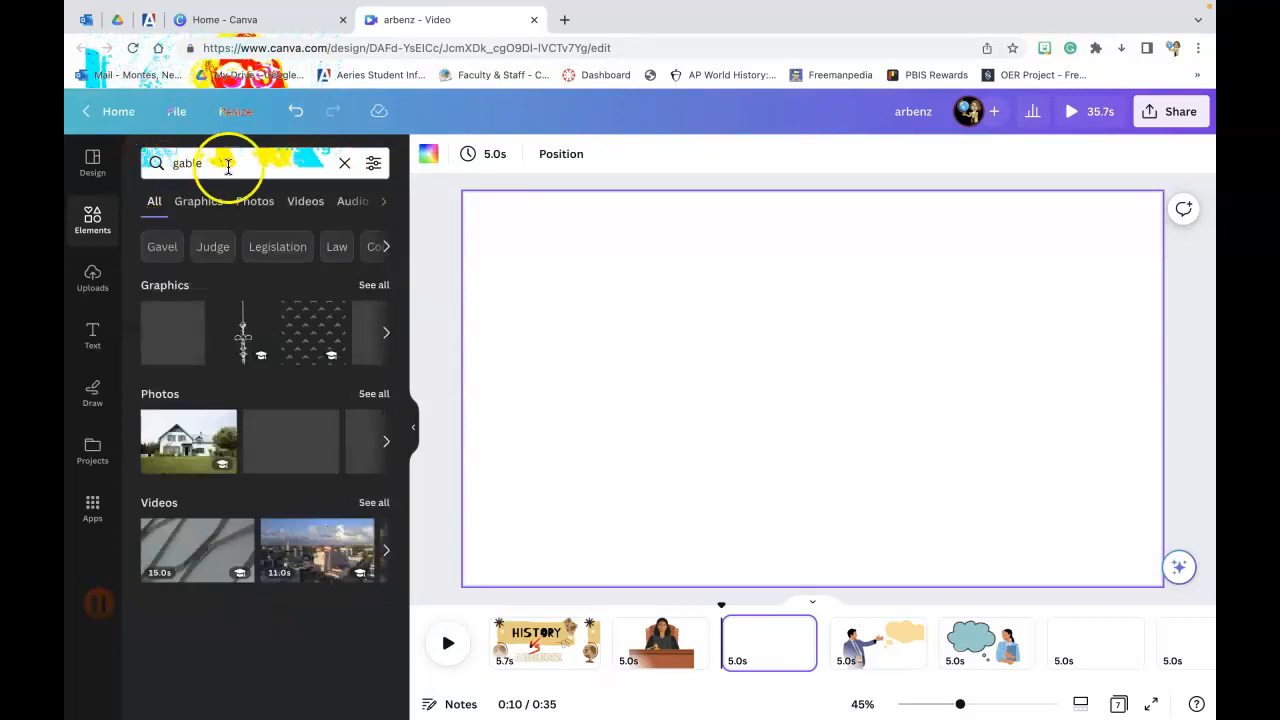
click(228, 172)
key(BackSpace)
key(BackSpace)
text(el)
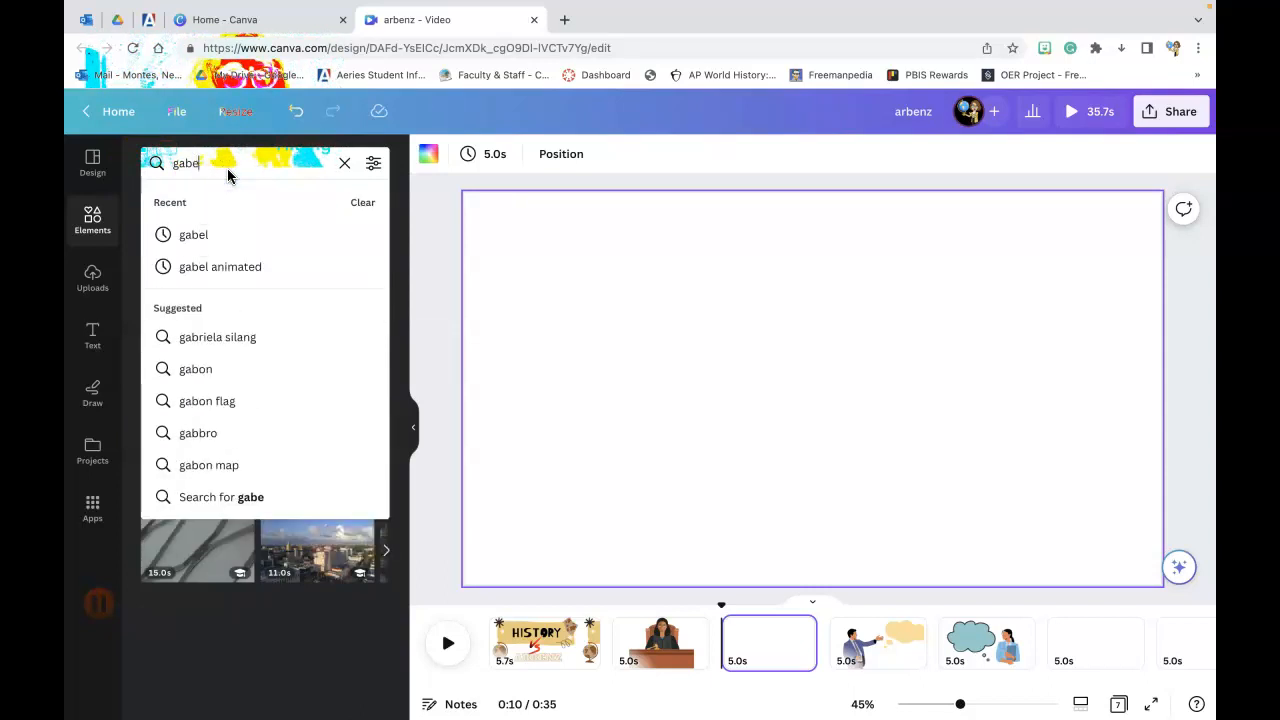
key(Return)
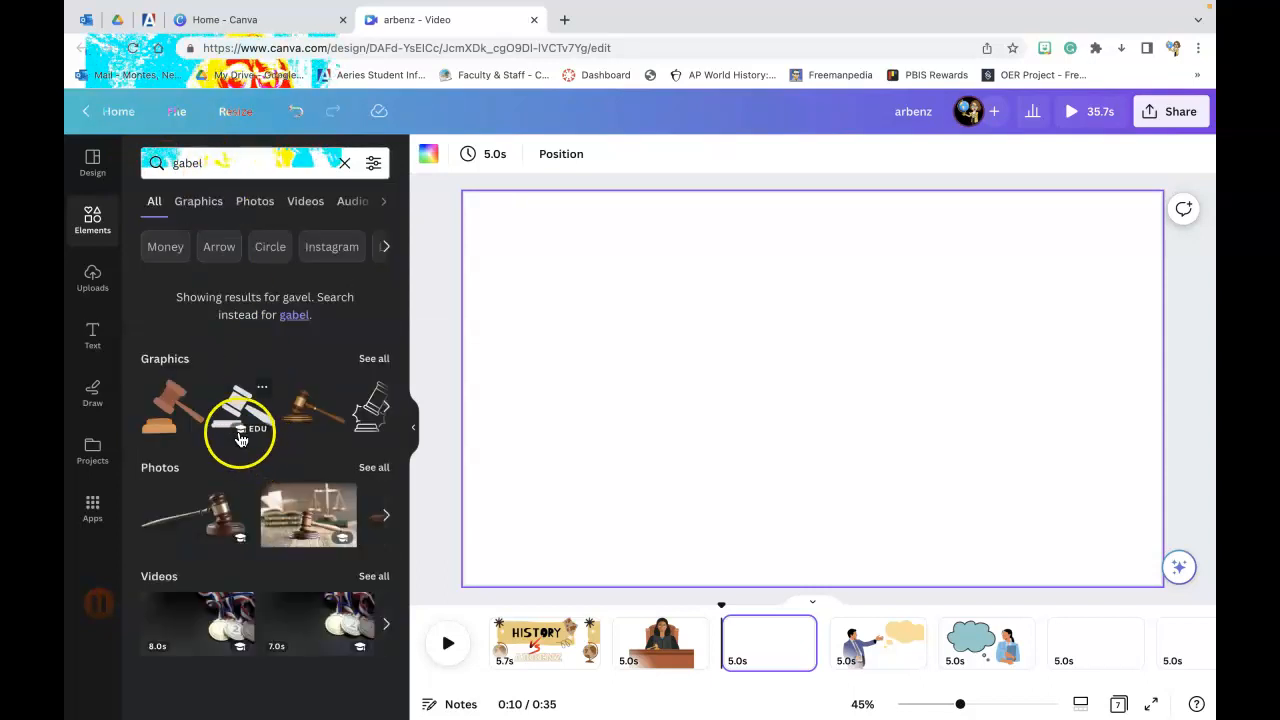
Step: Add the dark brown gavel graphic with gold bands and a sound block to the blank third page
click(412, 431)
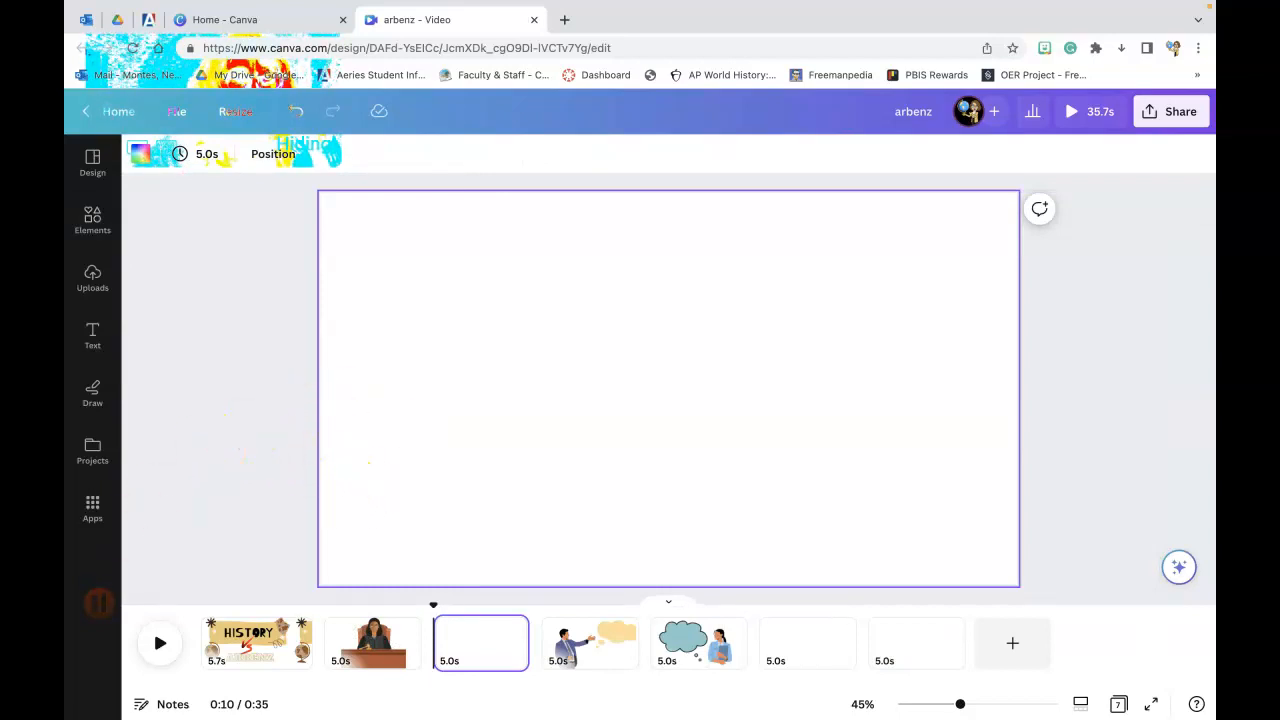
click(93, 228)
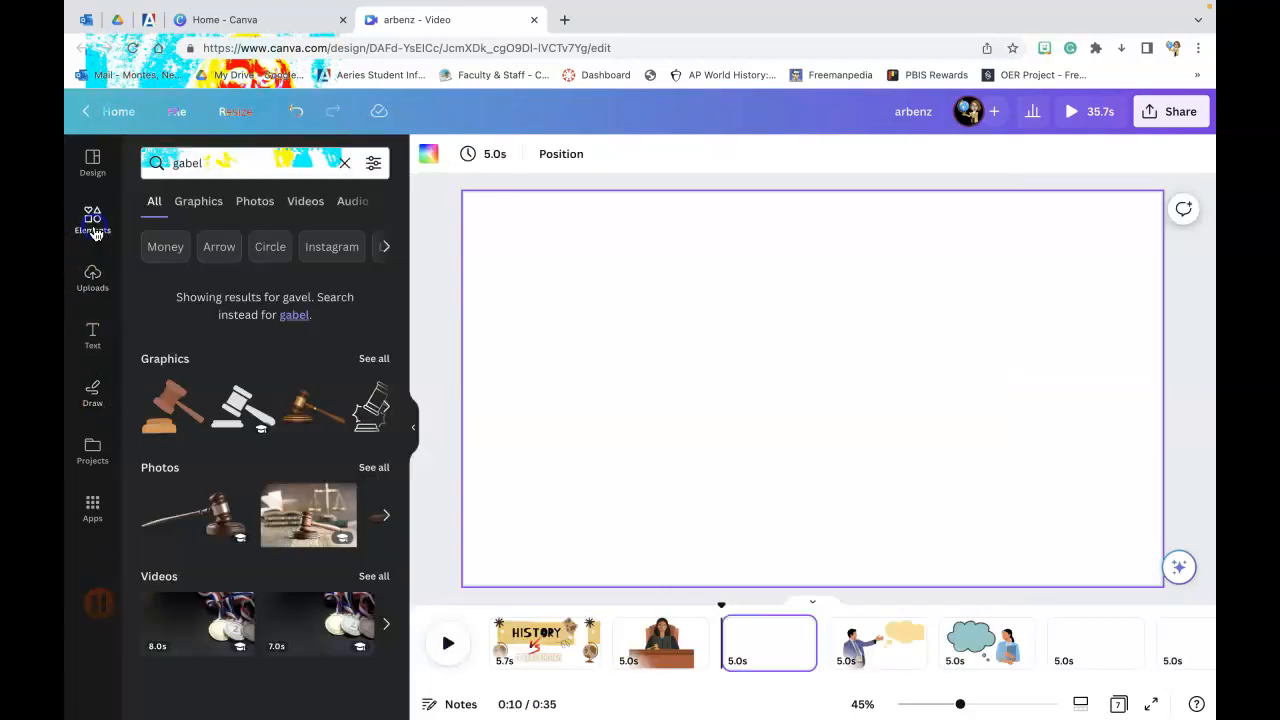
scroll(350, 425, right, 1)
click(390, 412)
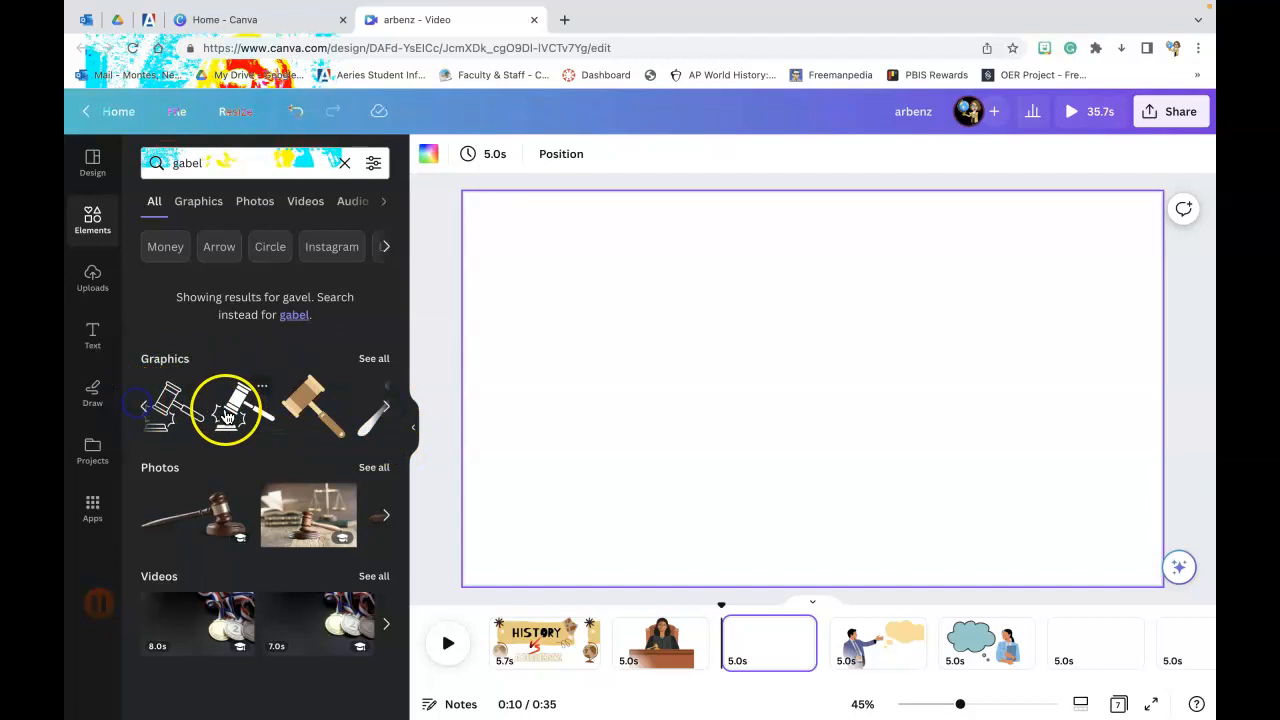
click(147, 410)
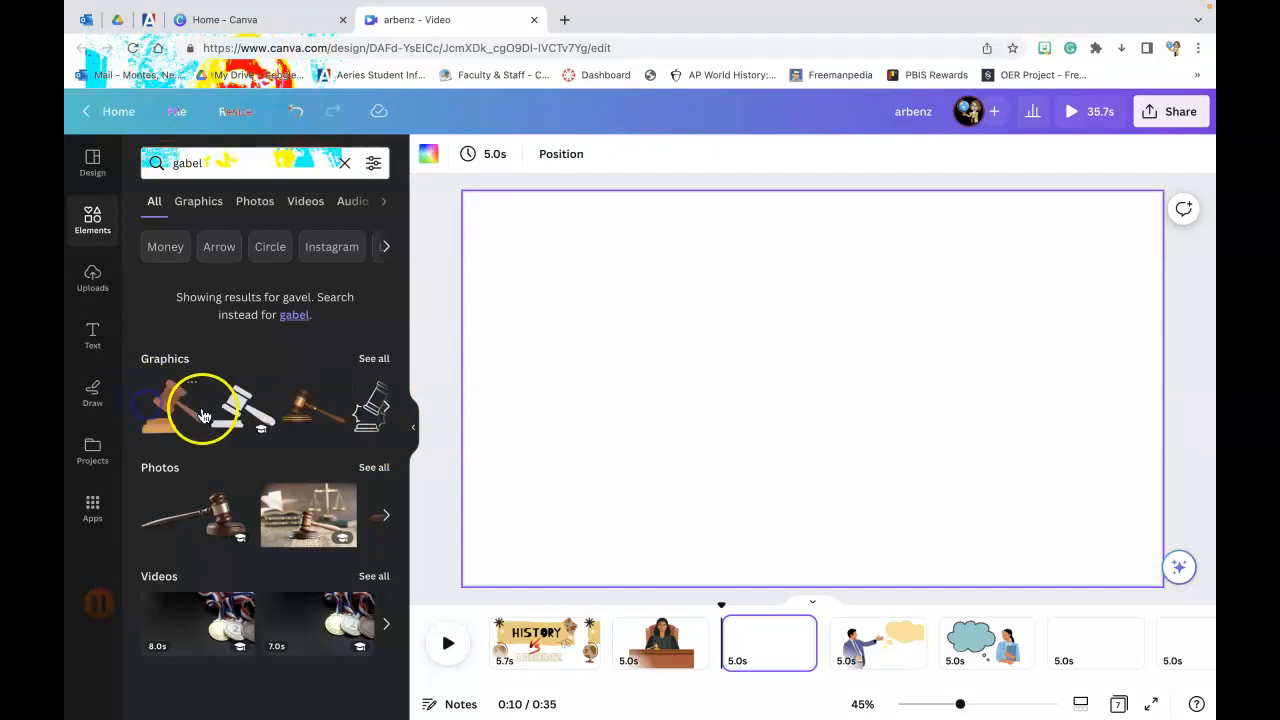
click(306, 420)
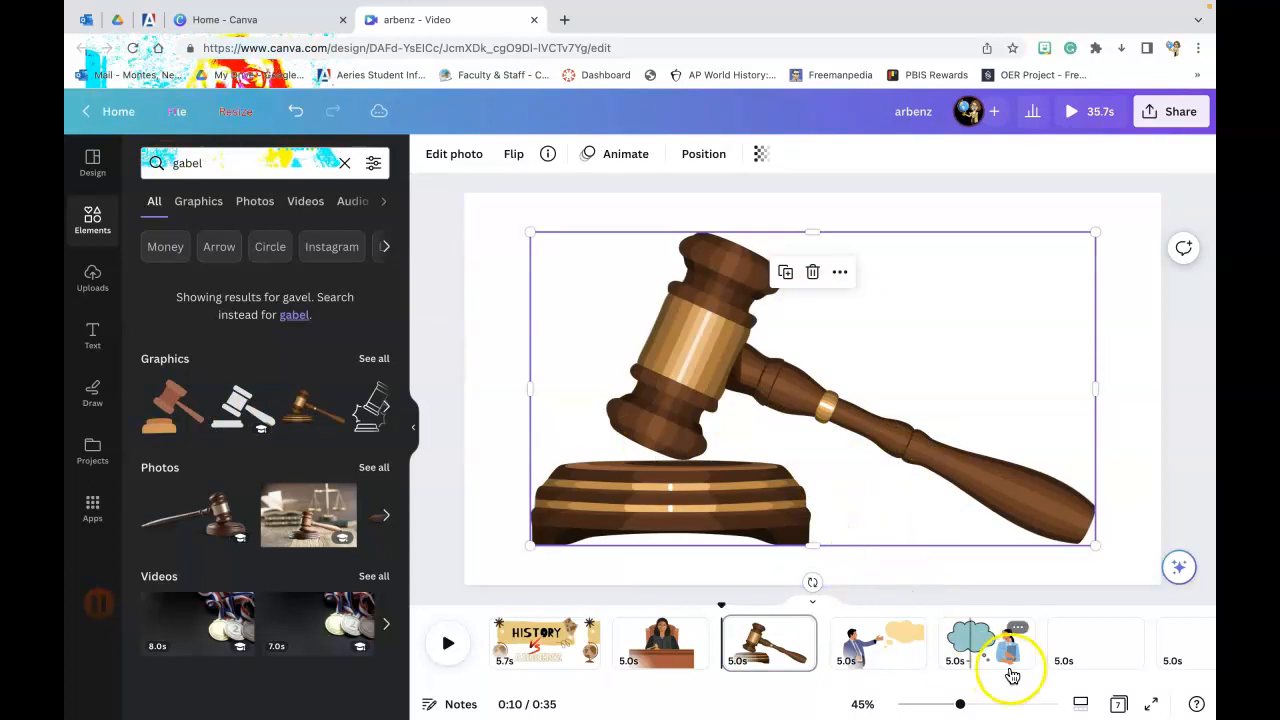
Step: Move the blank sixth page to fifth position, between the male lawyer page and the female lawyer page
click(1063, 657)
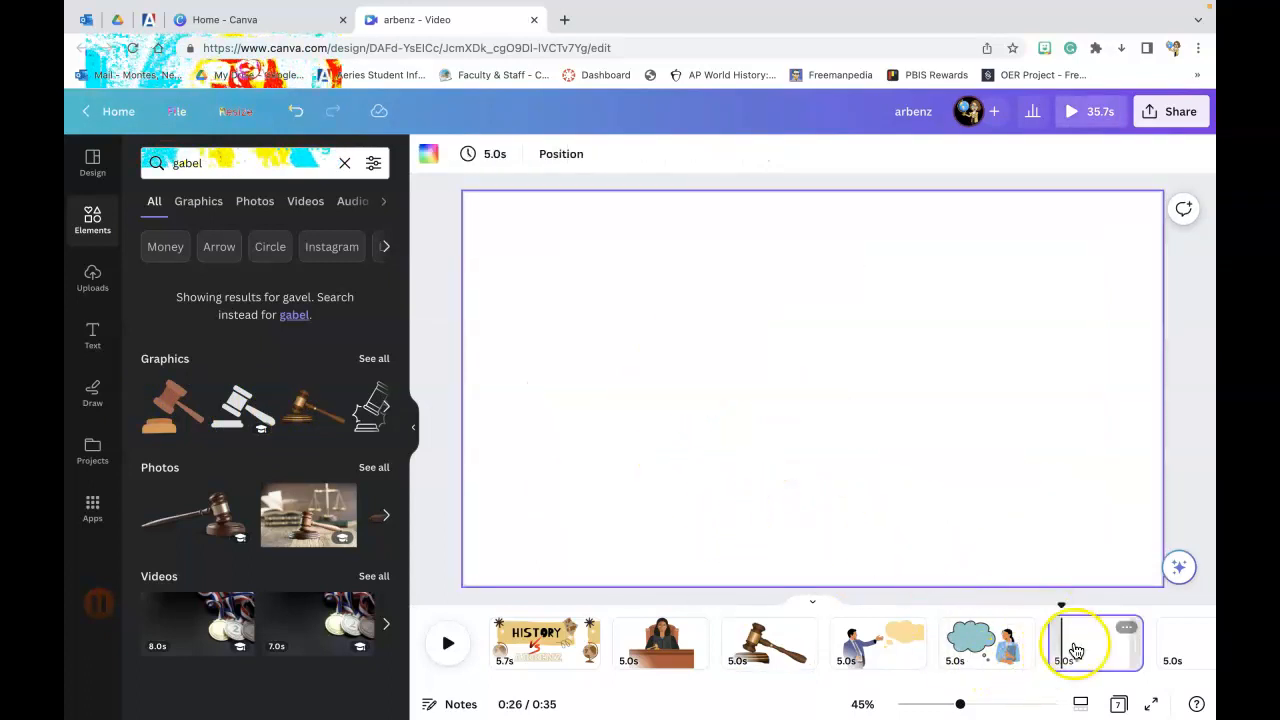
drag(1094, 651, 897, 660)
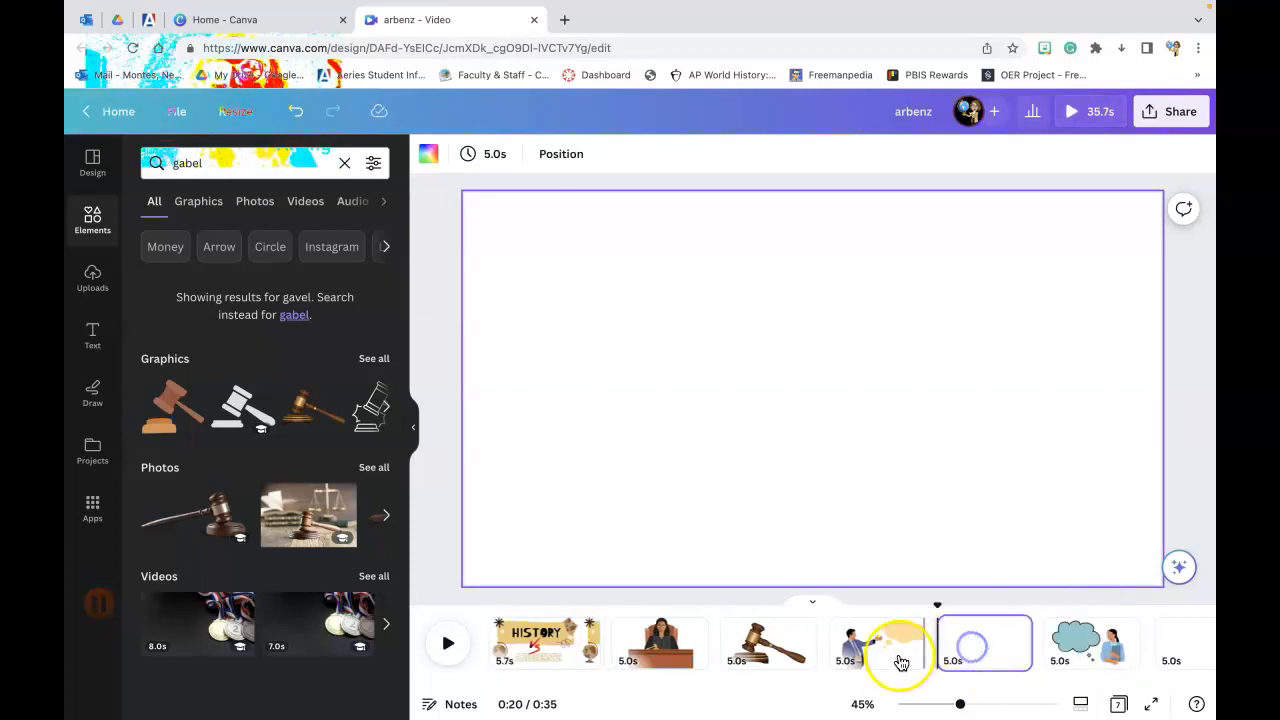
click(870, 578)
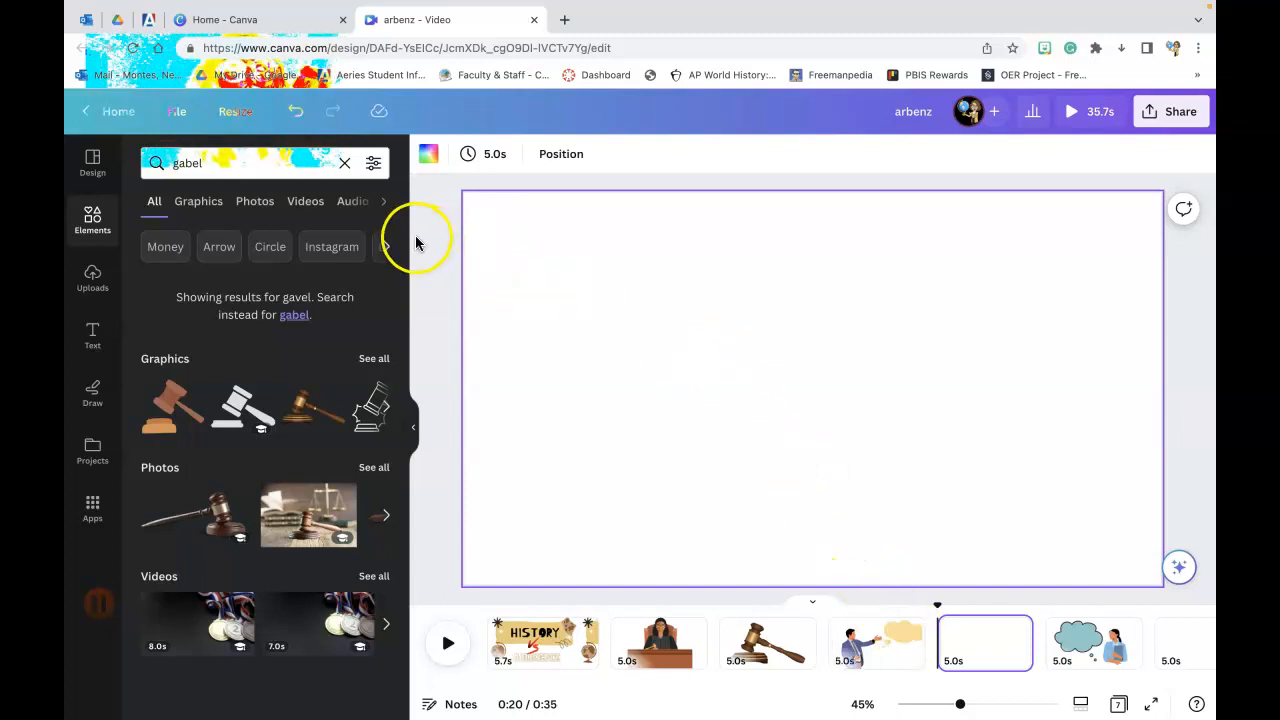
Step: Upload the files in the Desktop's Arbenz folder, from the first JPEG in the list through Reforma_agraria_1952.jpeg
click(101, 286)
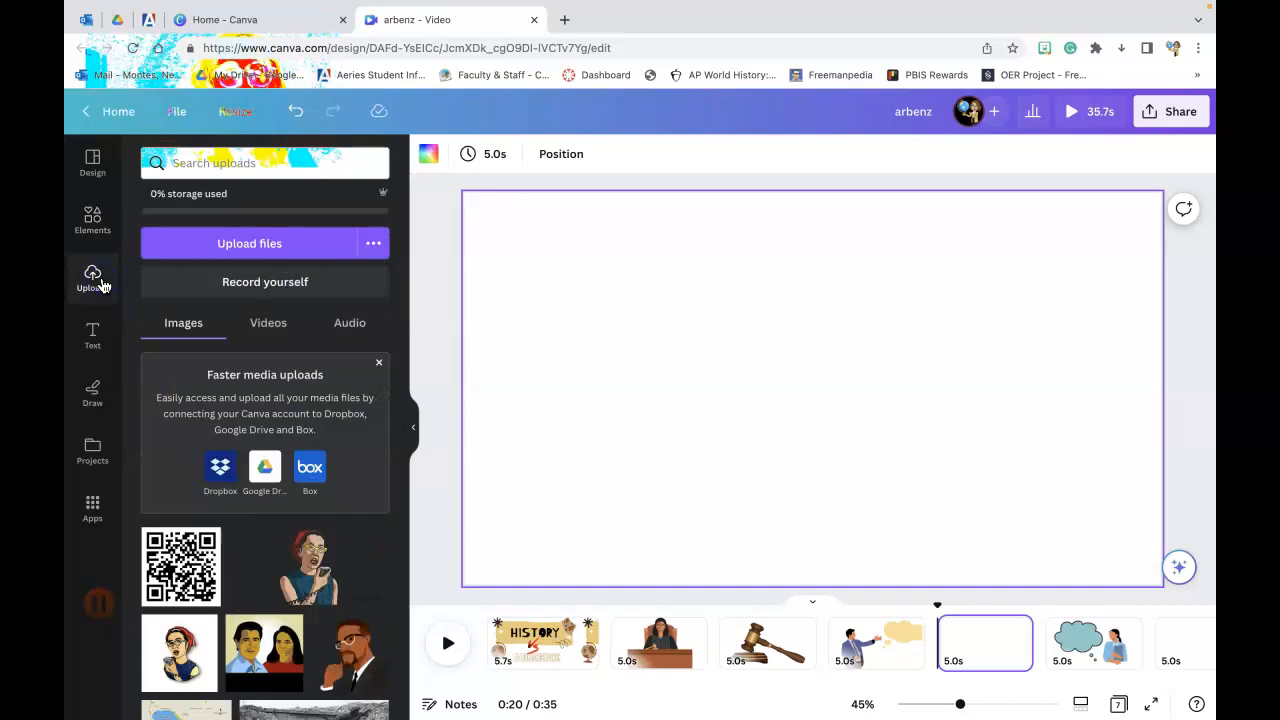
click(229, 244)
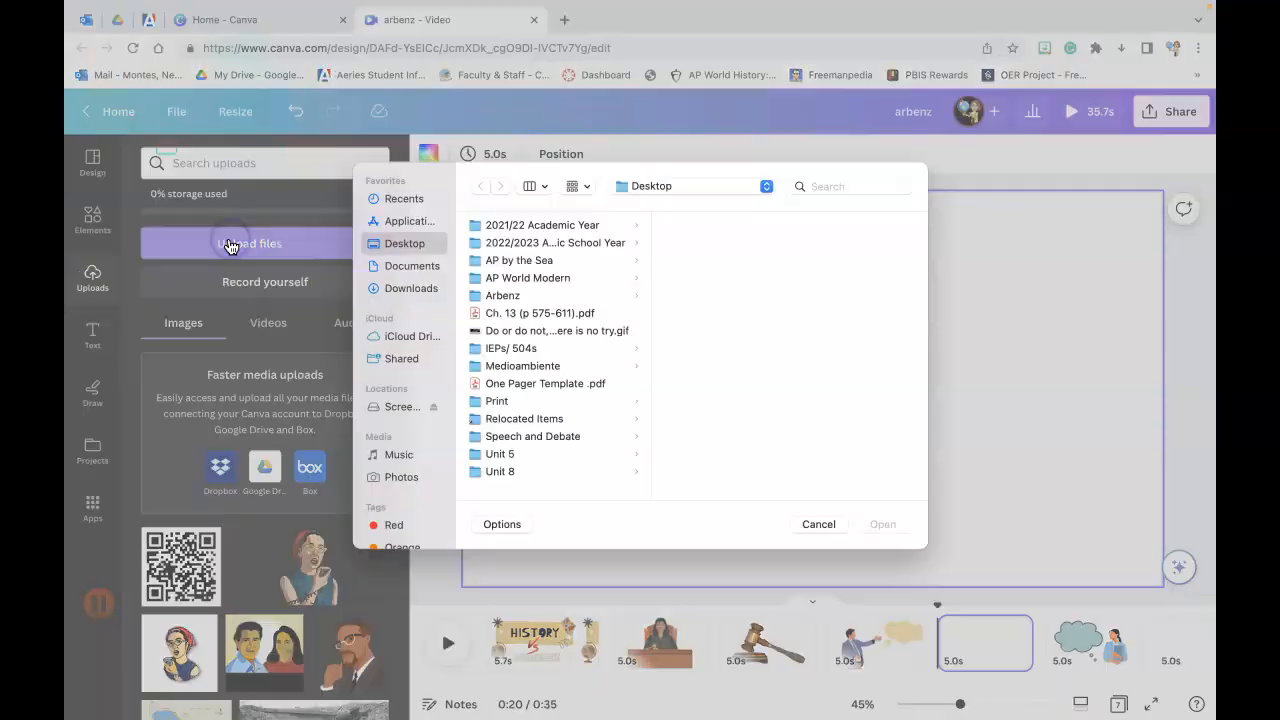
click(498, 302)
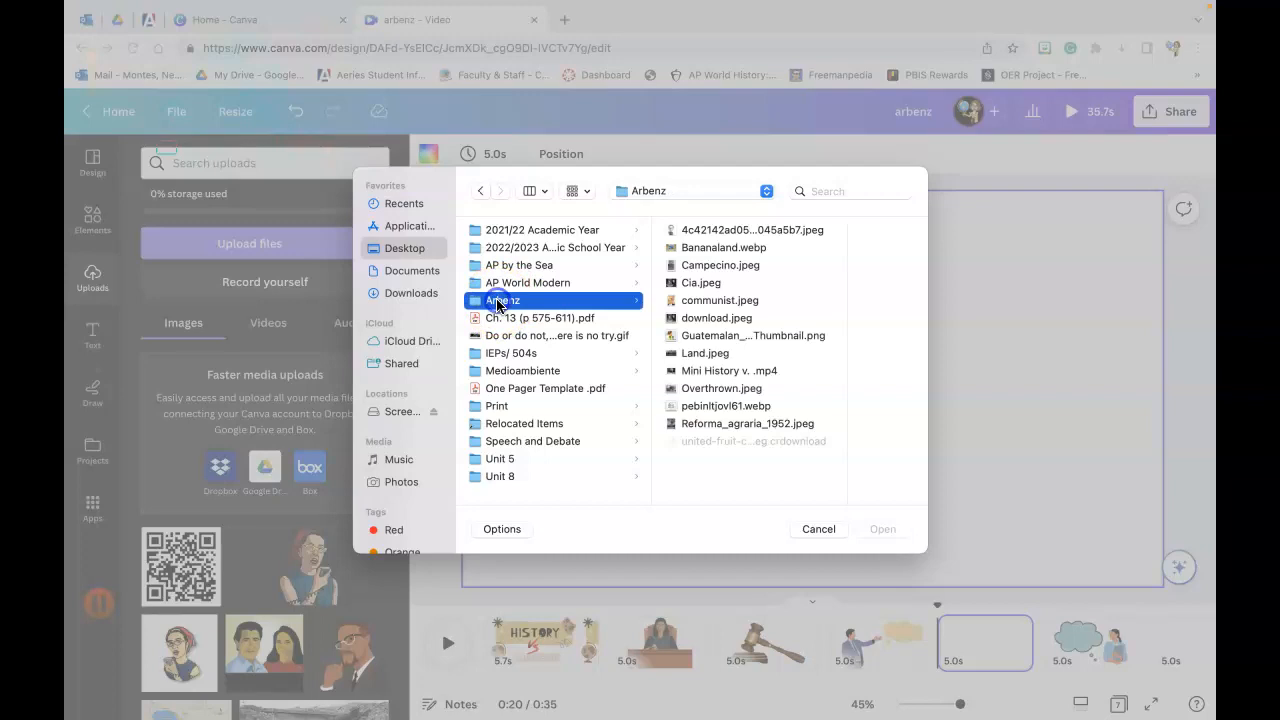
click(727, 232)
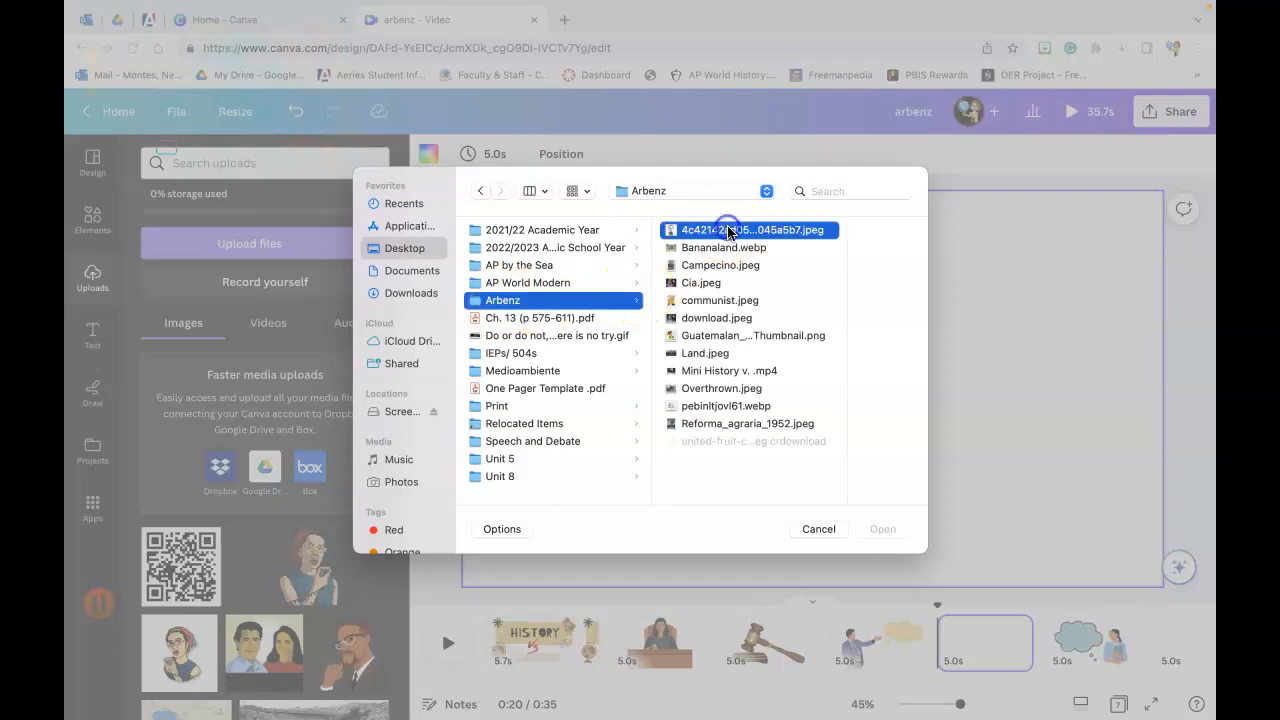
key(shift+Down)
key(shift+Down)
key(shift+Down)
key(shift+Down)
key(shift+Down)
key(shift+Down)
key(shift+Down)
key(shift+Down)
key(shift+Down)
key(shift+Down)
key(shift+Down)
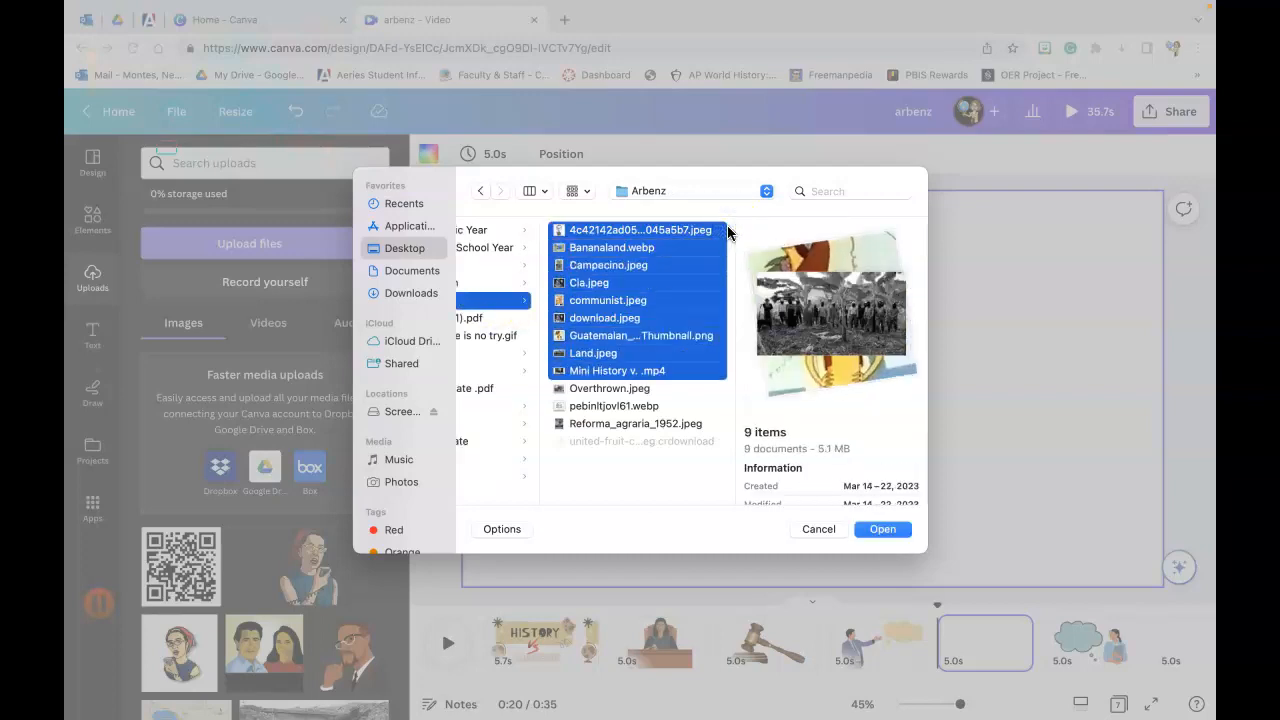
key(Return)
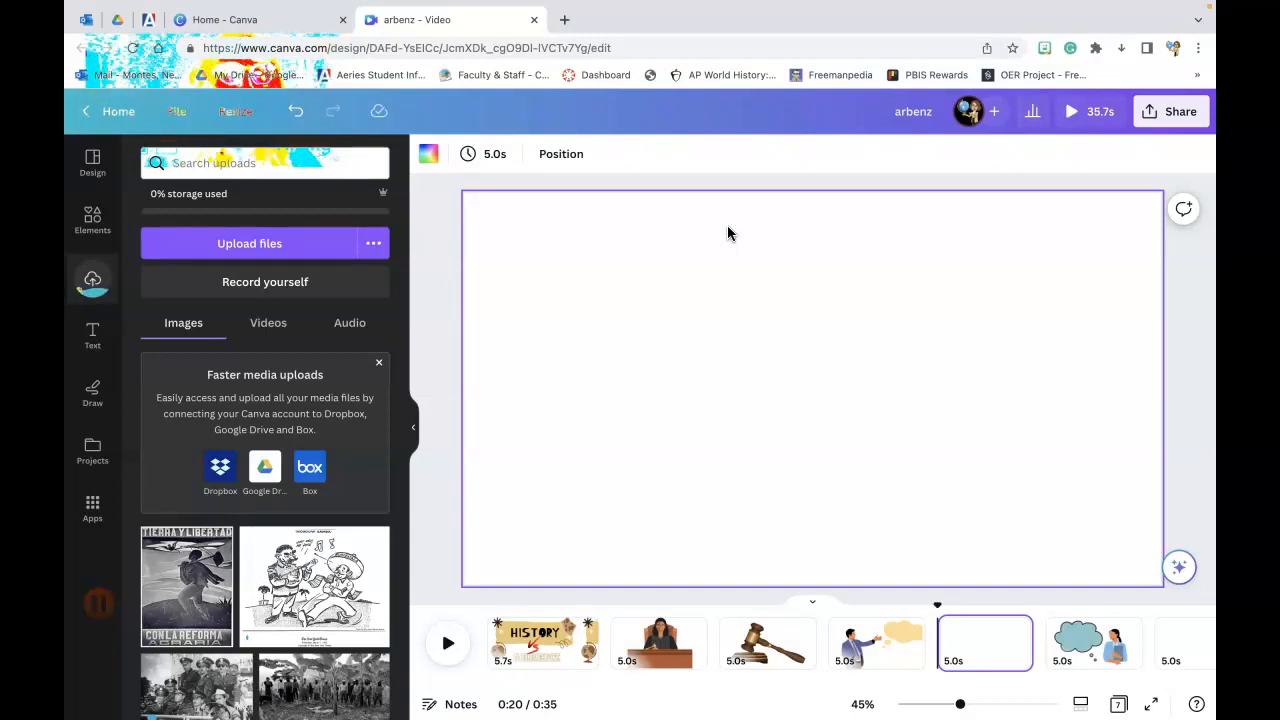
Step: Place the uploaded black-and-white caricature of the man with a raised fist in the middle of the blank fifth page
scroll(280, 625, down, 2)
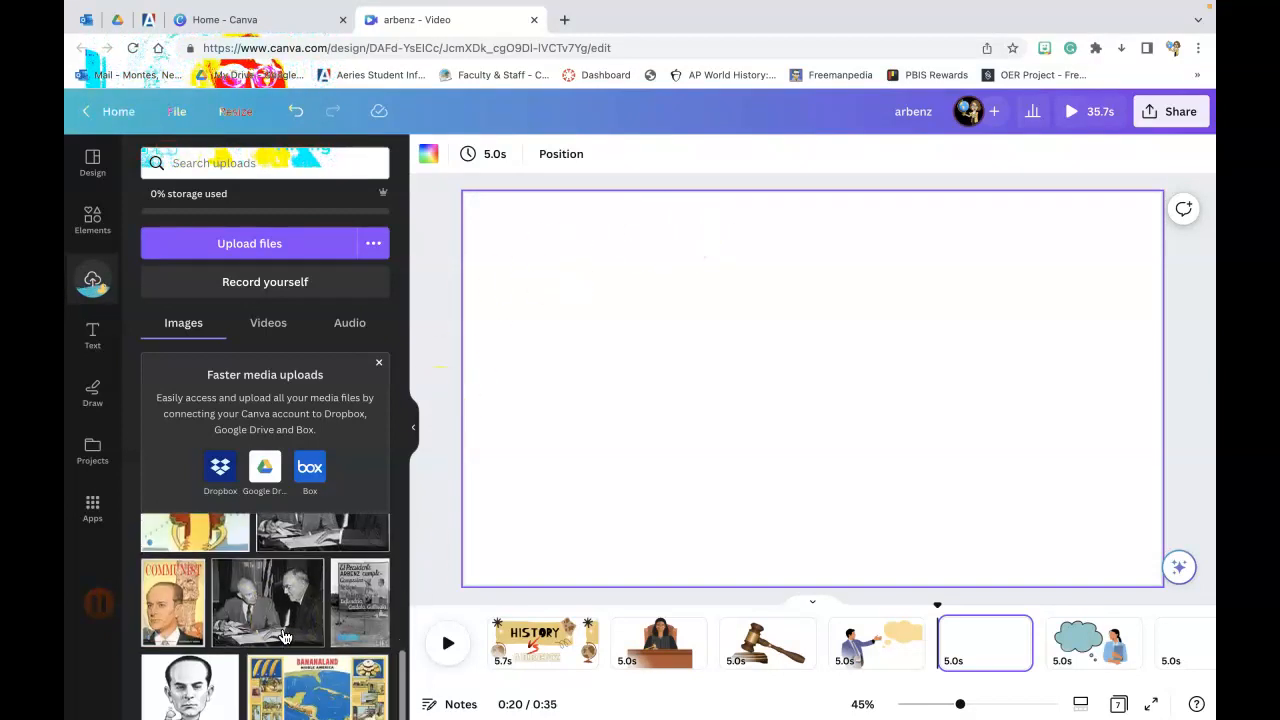
click(200, 682)
drag(808, 427, 686, 362)
drag(806, 437, 940, 497)
drag(701, 402, 772, 416)
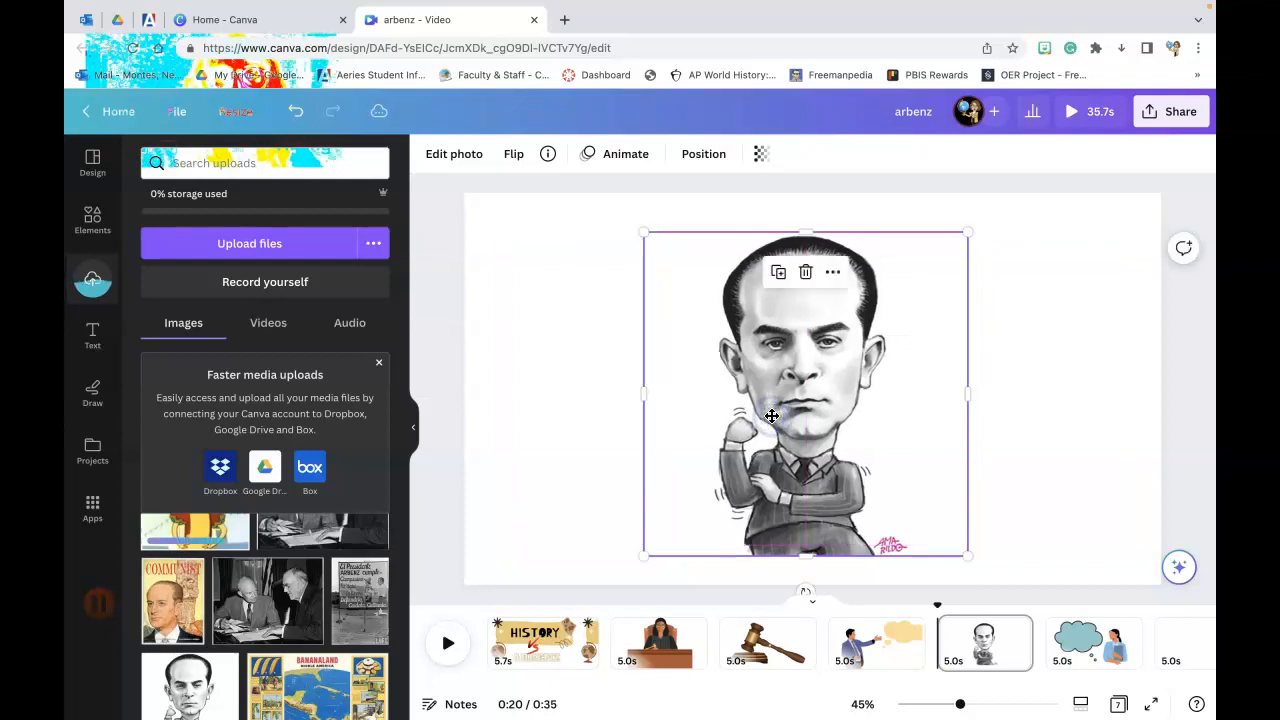
click(956, 636)
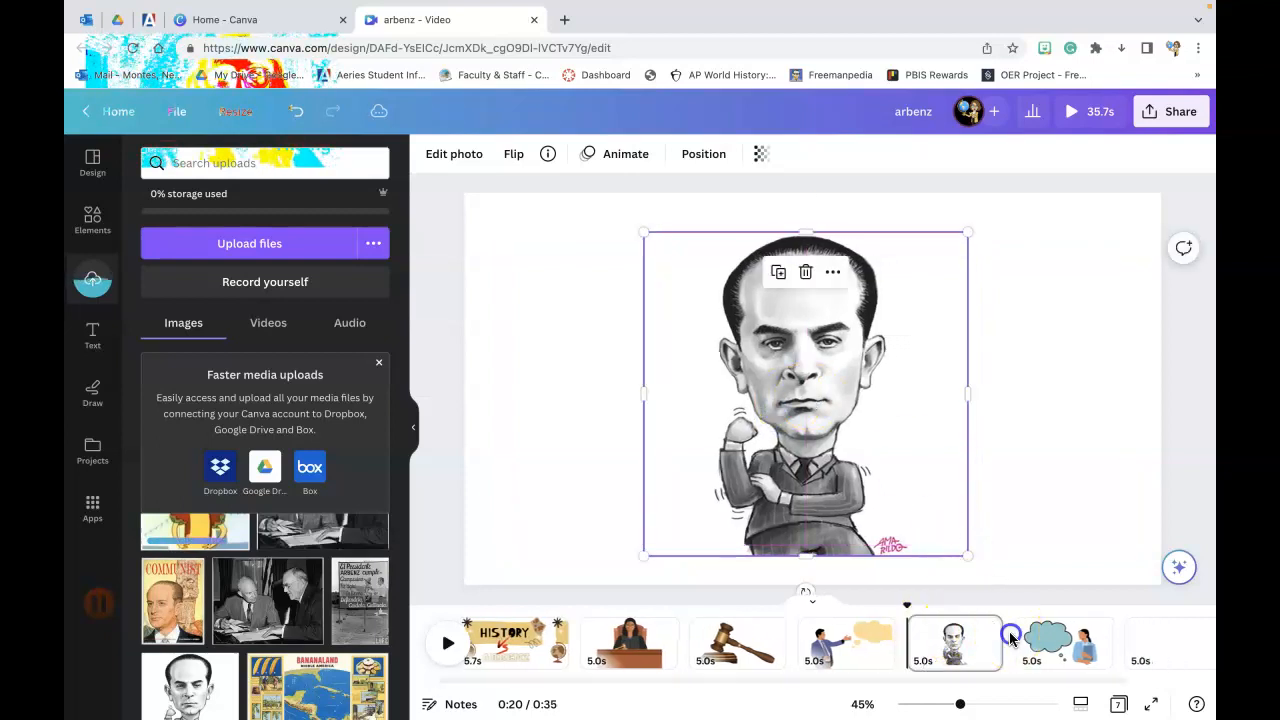
Step: Look through the newly uploaded Arbenz images for further pictures to use
scroll(255, 605, down, 2)
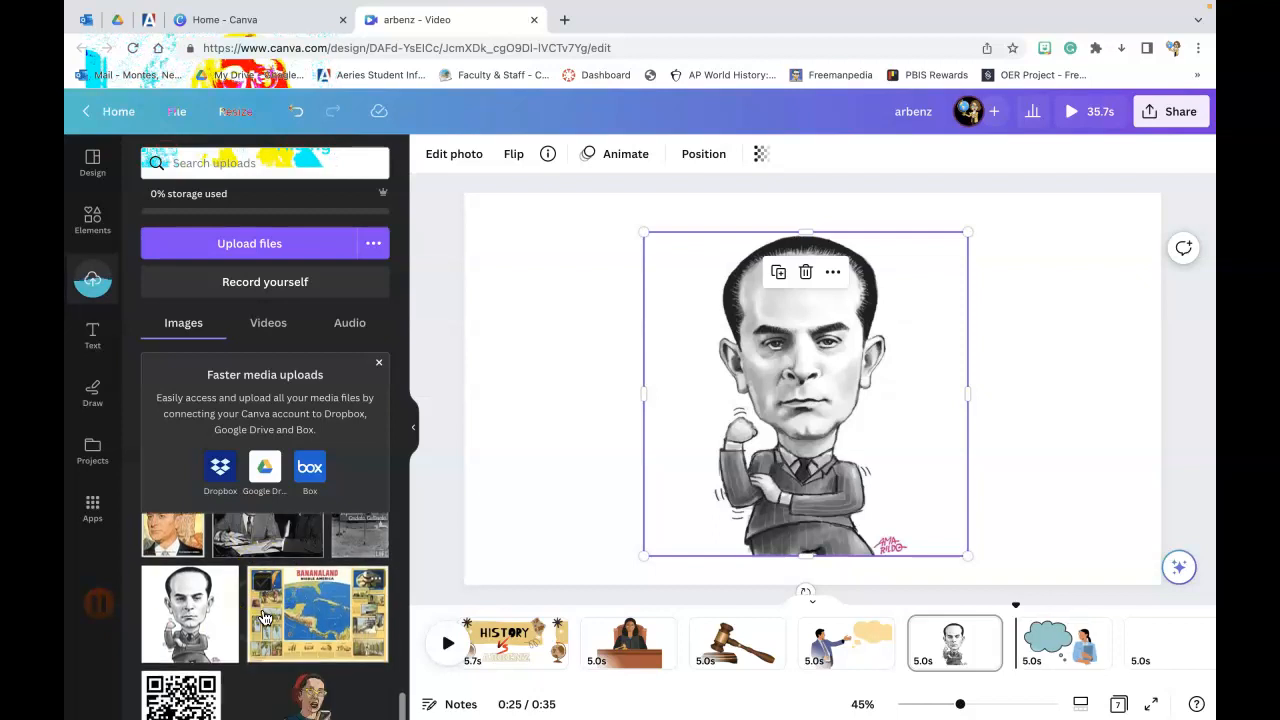
scroll(265, 617, down, 5)
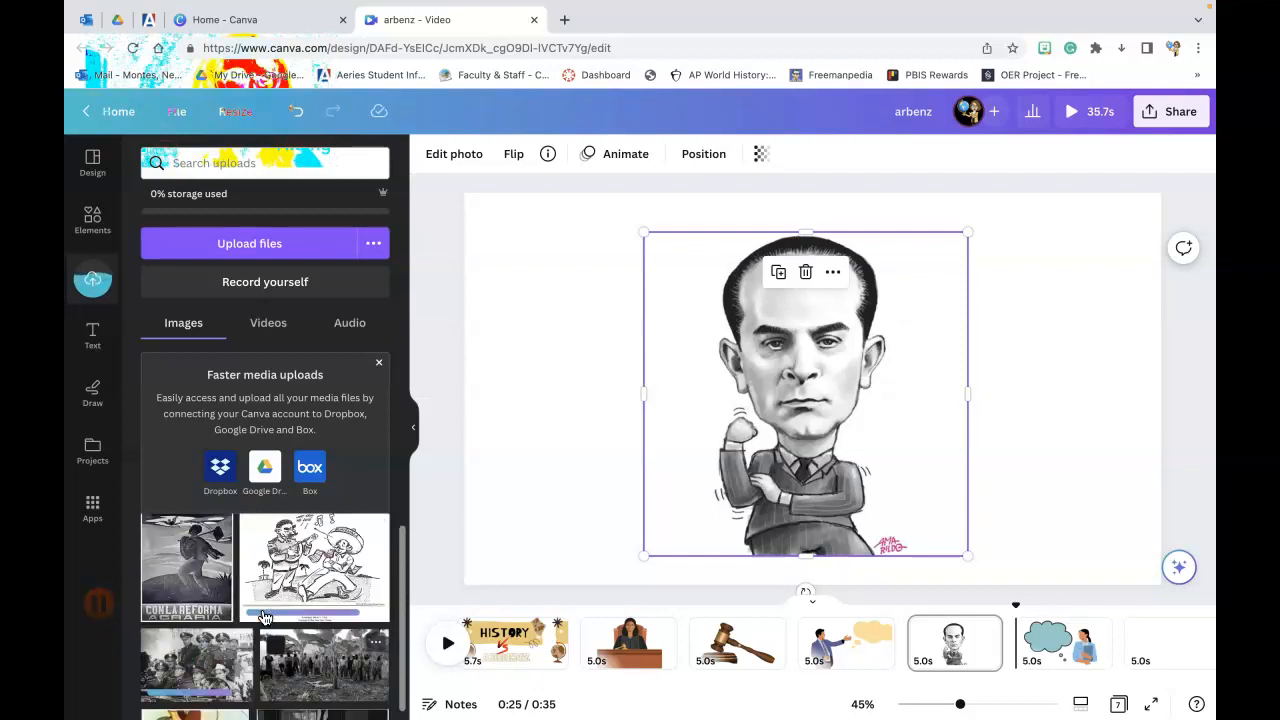
scroll(247, 594, down, 5)
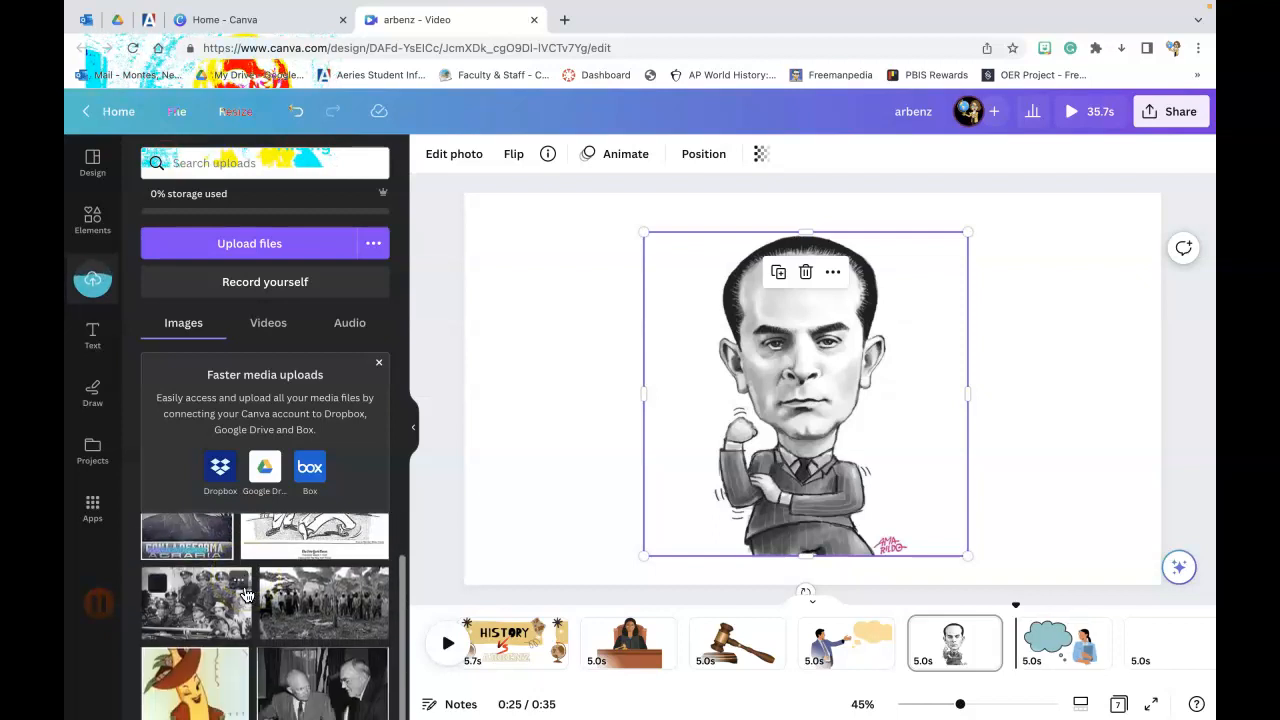
scroll(247, 594, down, 5)
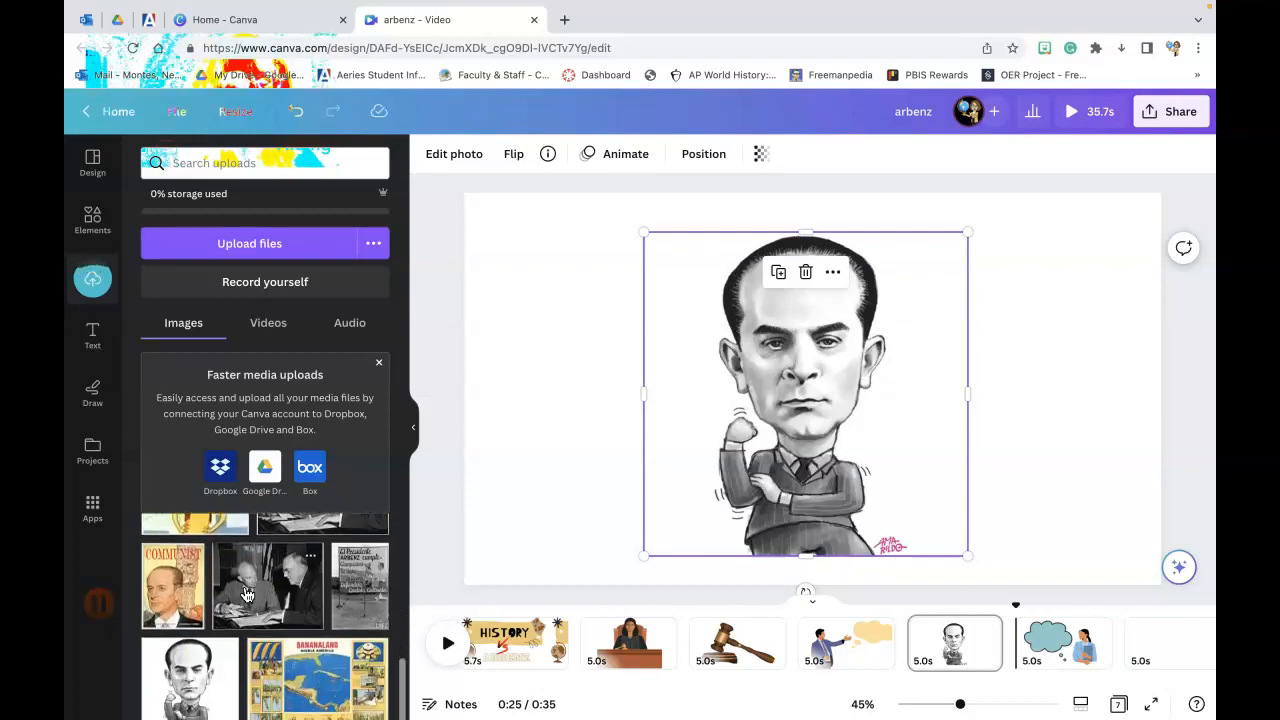
scroll(247, 594, up, 1)
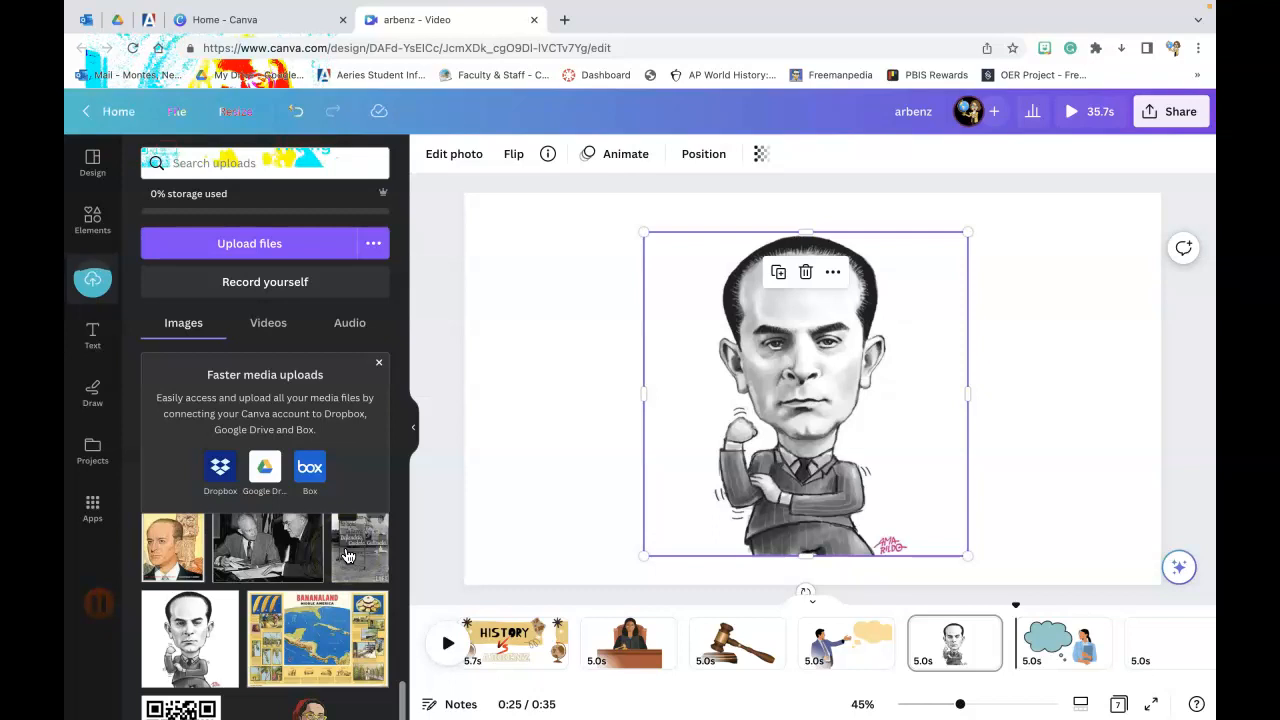
Step: Search the elements library for "elections" and browse the graphics for voting illustrations
click(92, 220)
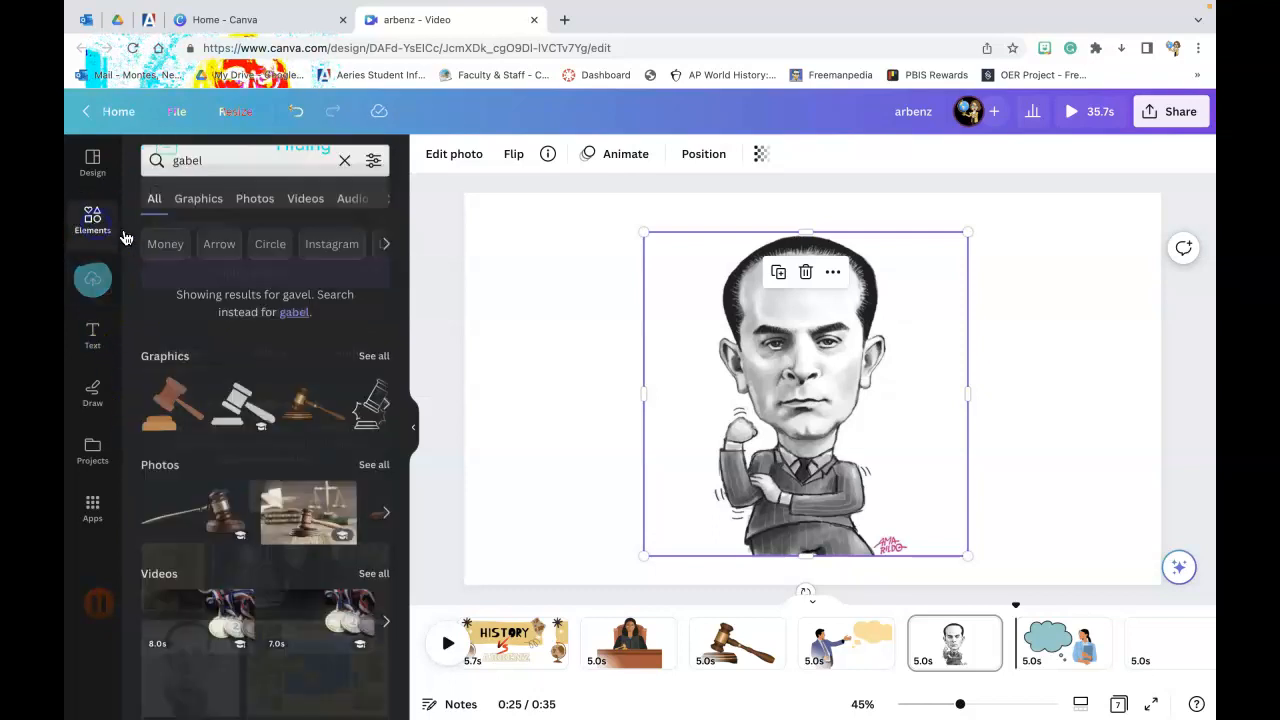
click(207, 173)
key(BackSpace)
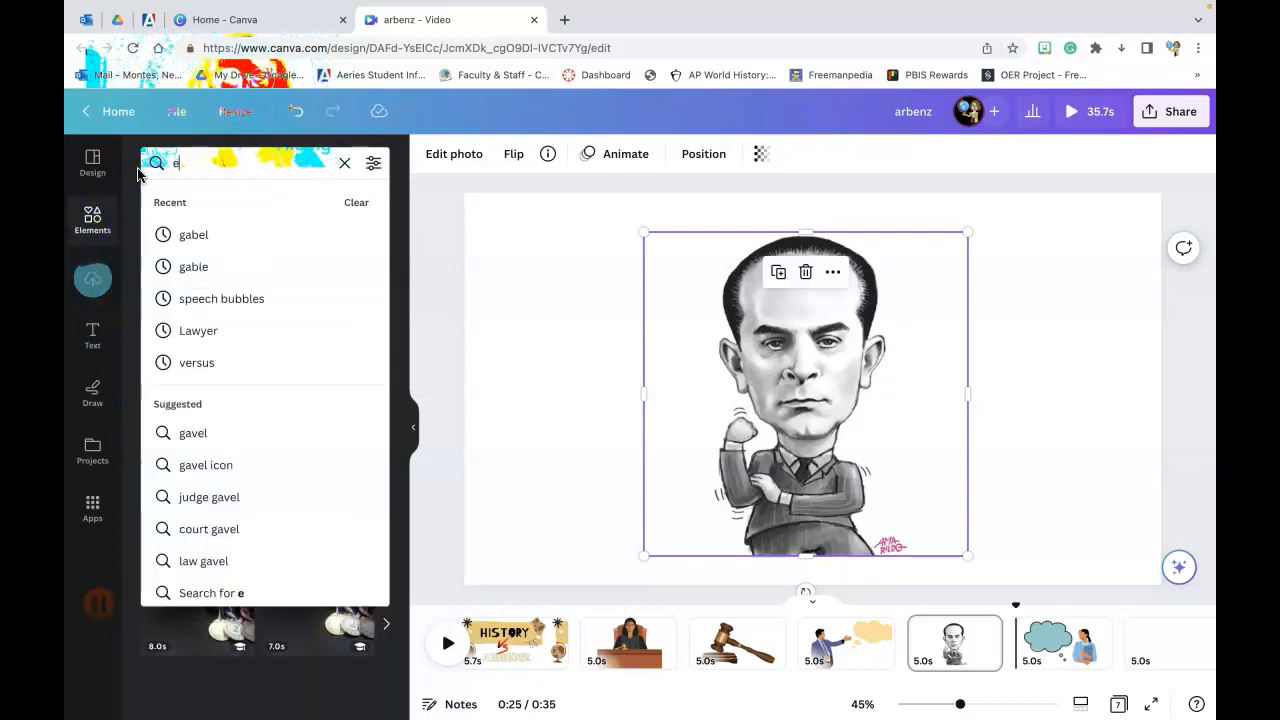
text(elections)
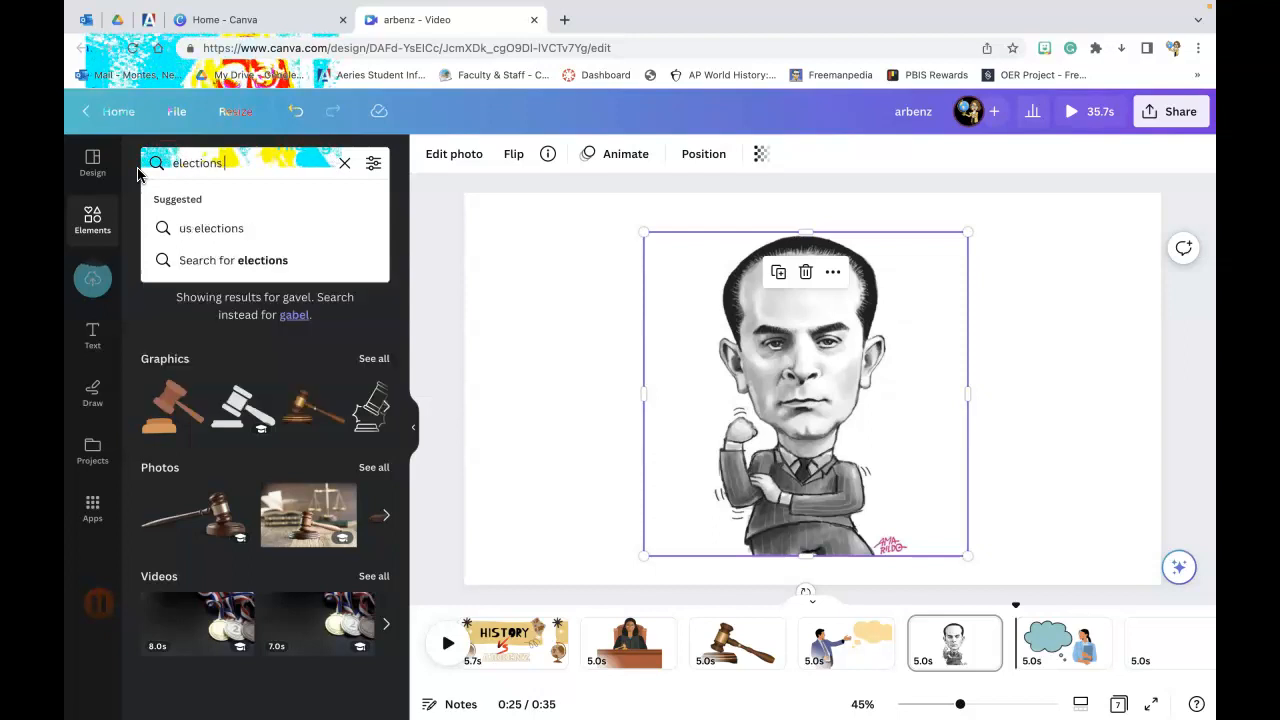
key(Return)
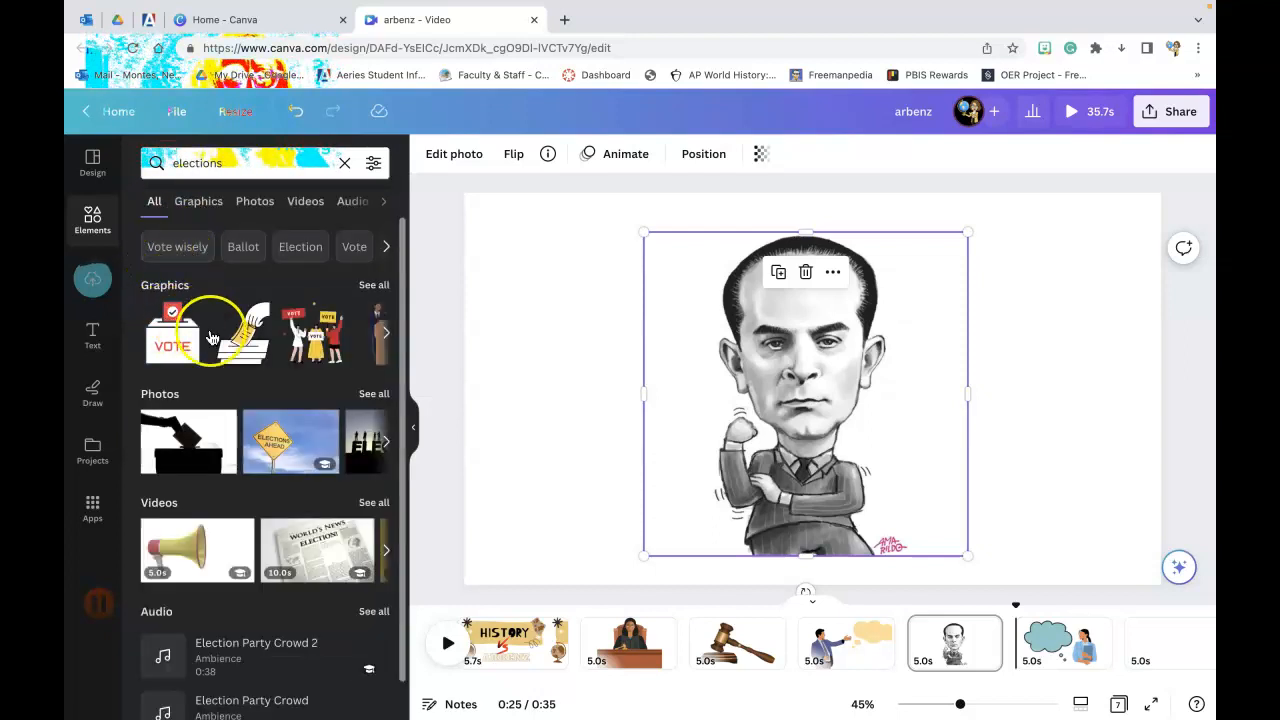
scroll(305, 350, right, 2)
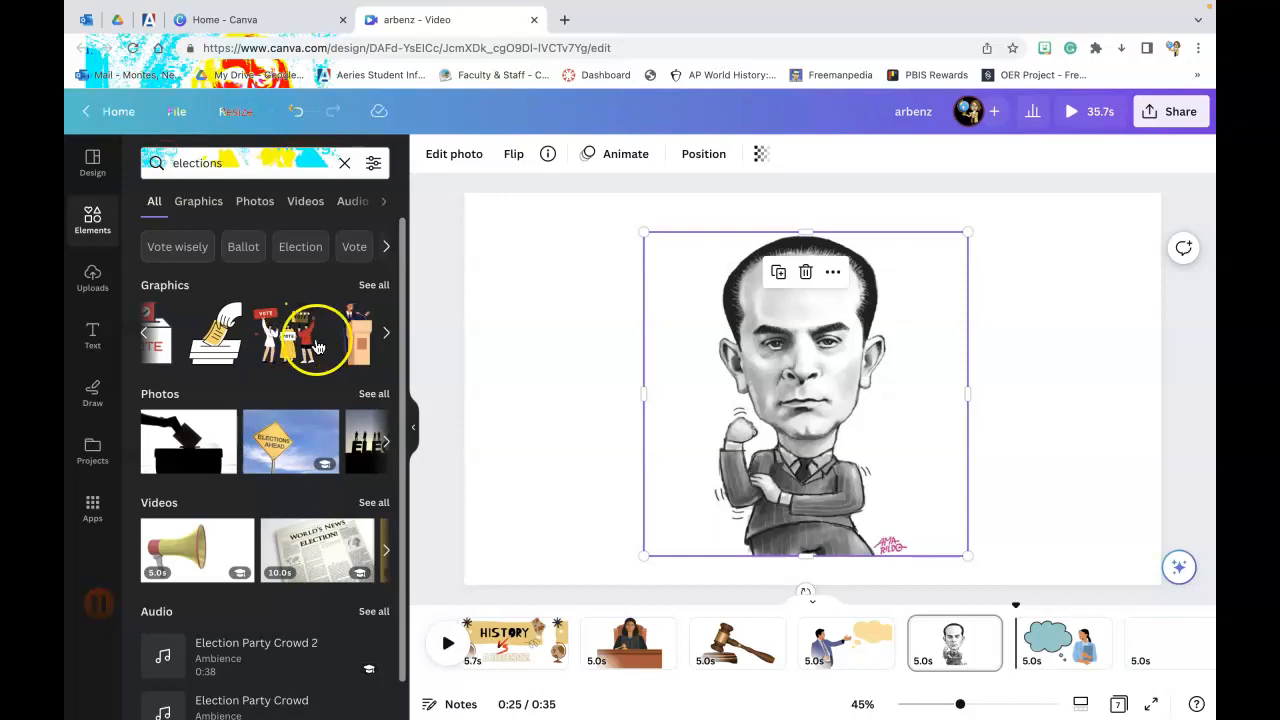
scroll(318, 347, right, 5)
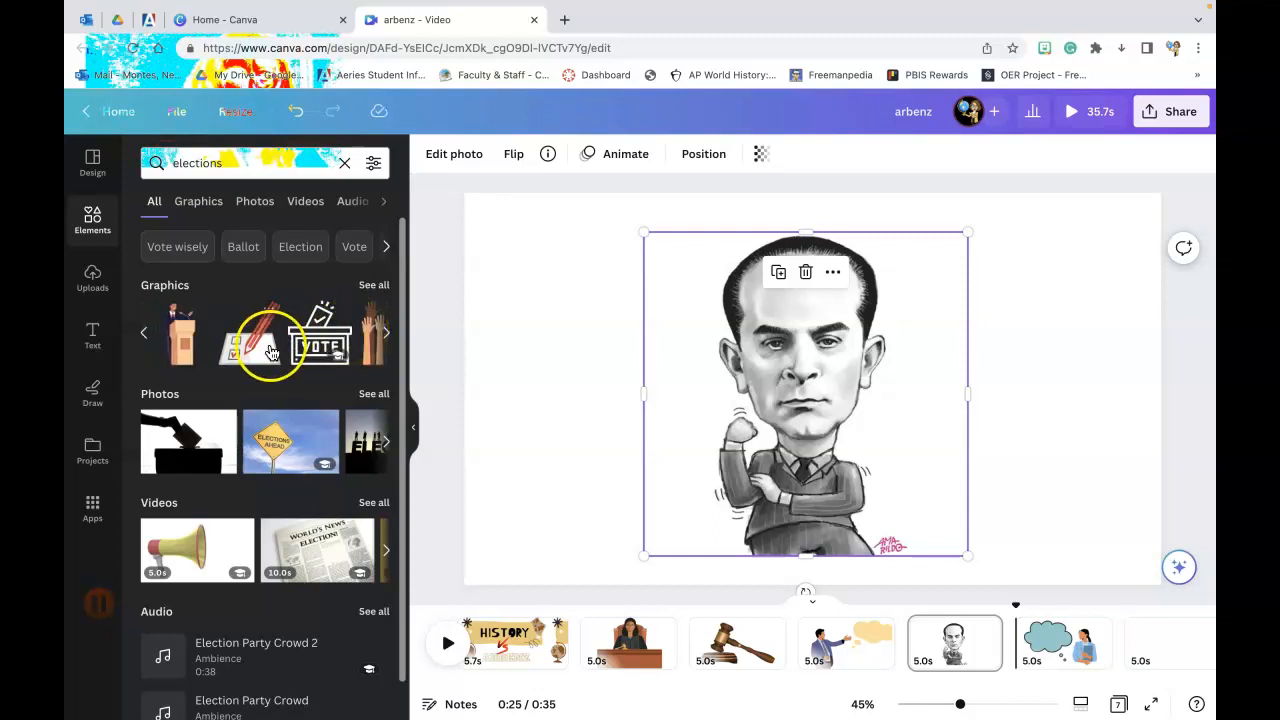
click(380, 333)
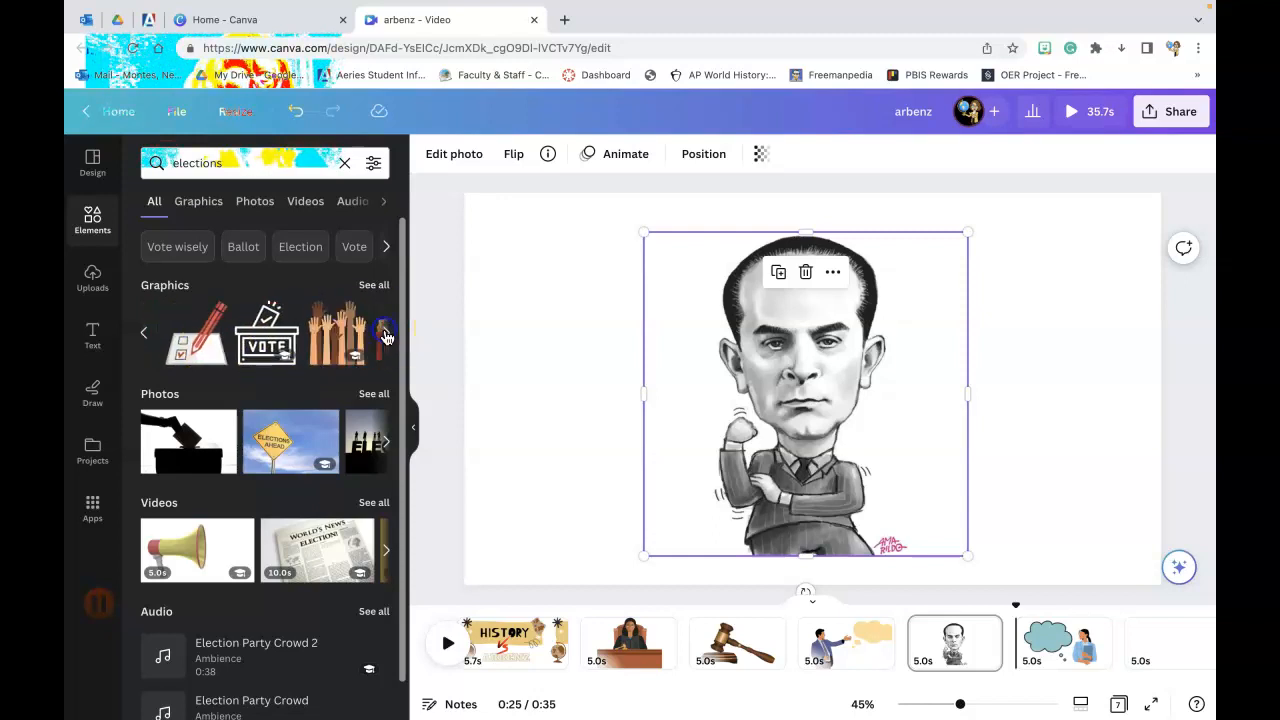
Step: Place the raised hands graphic in the lower-left corner of the fifth page, beside the caricature
drag(813, 356, 530, 472)
drag(603, 430, 700, 363)
drag(600, 443, 637, 437)
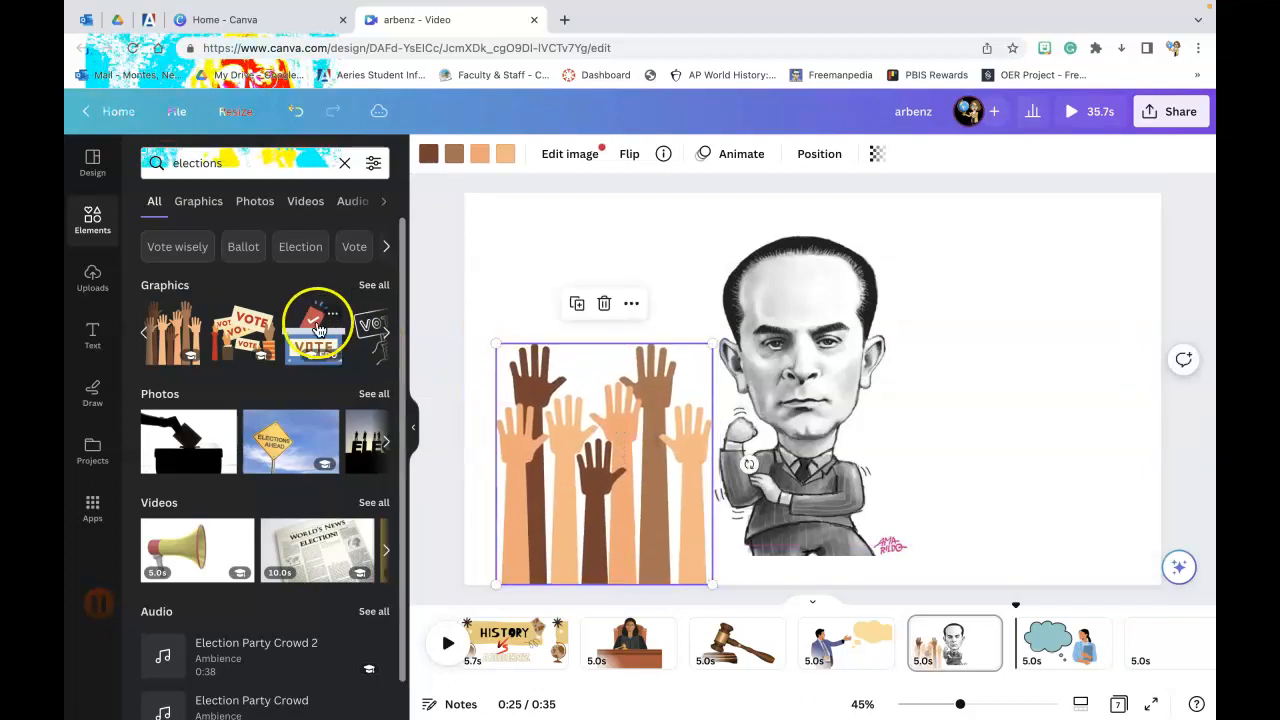
Step: Add the hands holding VOTE signs graphic in the lower-right corner and shift the caricature down to the page's bottom edge between both graphics
click(283, 328)
click(1020, 417)
drag(900, 434, 1091, 551)
drag(829, 452, 871, 479)
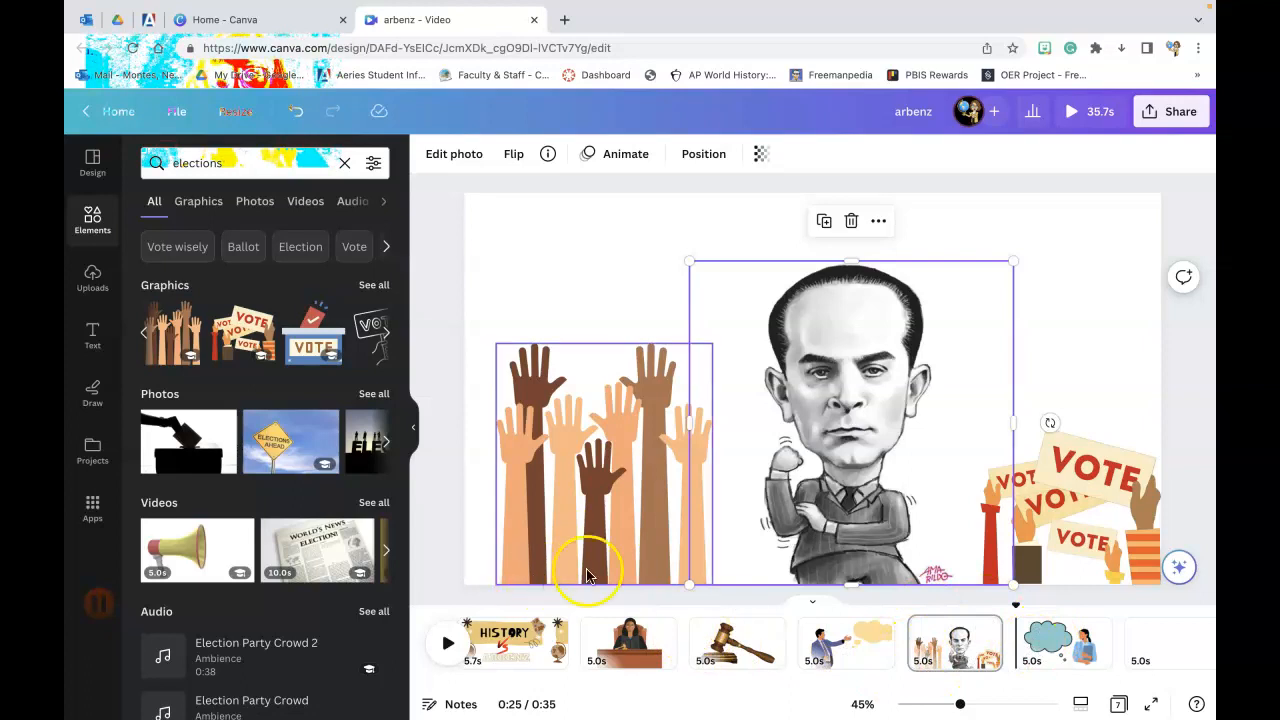
Step: Move the blank last page to sixth position and add the uploaded "El Presidente Arbenz cumple" billboard photo to it
click(1133, 649)
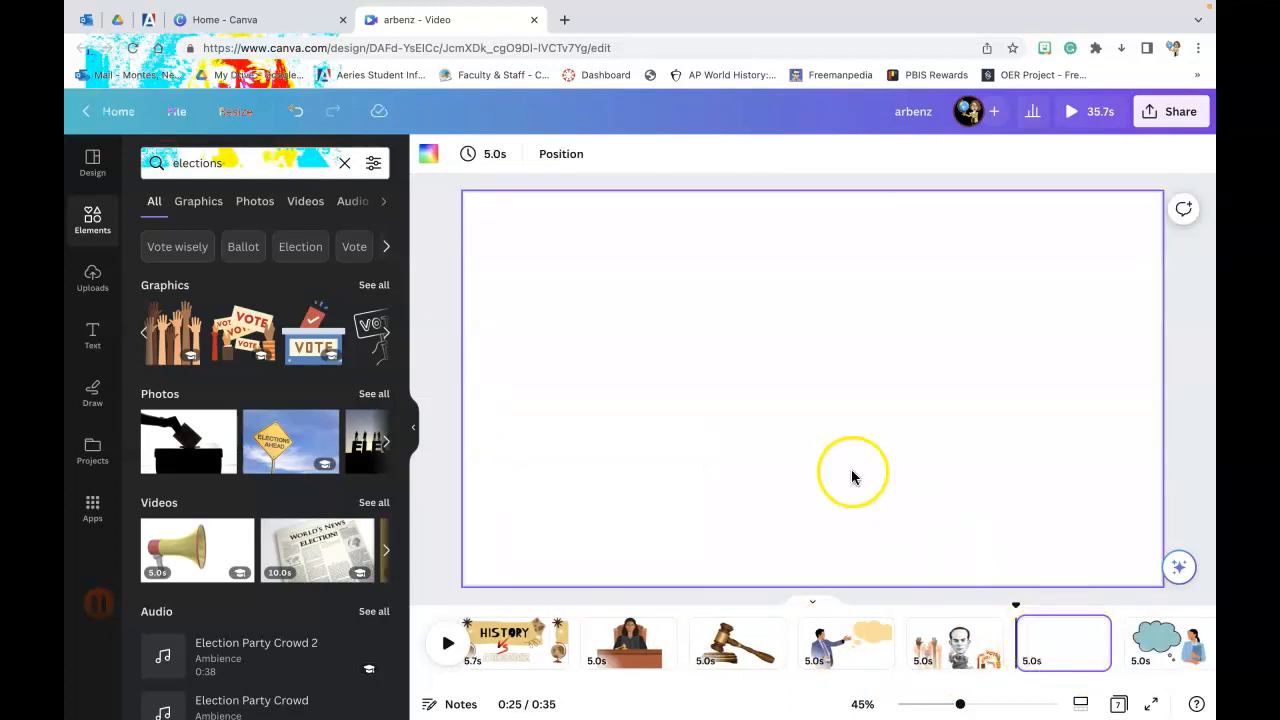
click(93, 276)
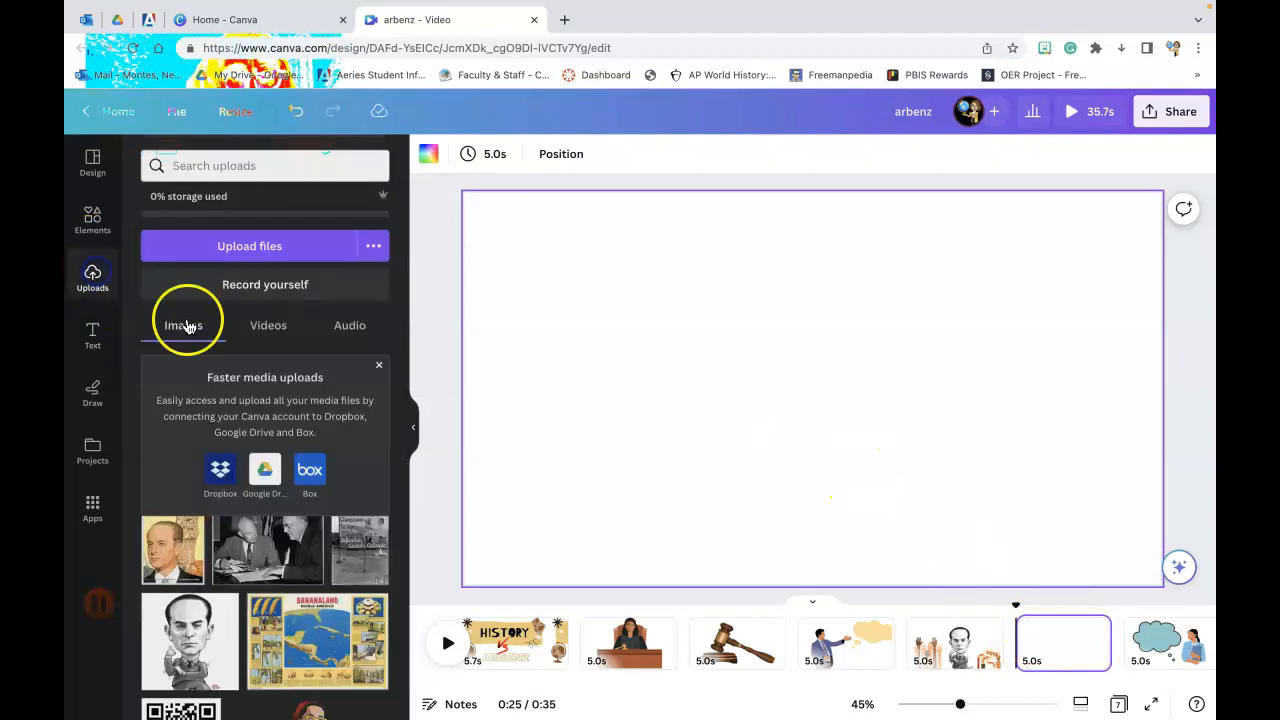
click(372, 545)
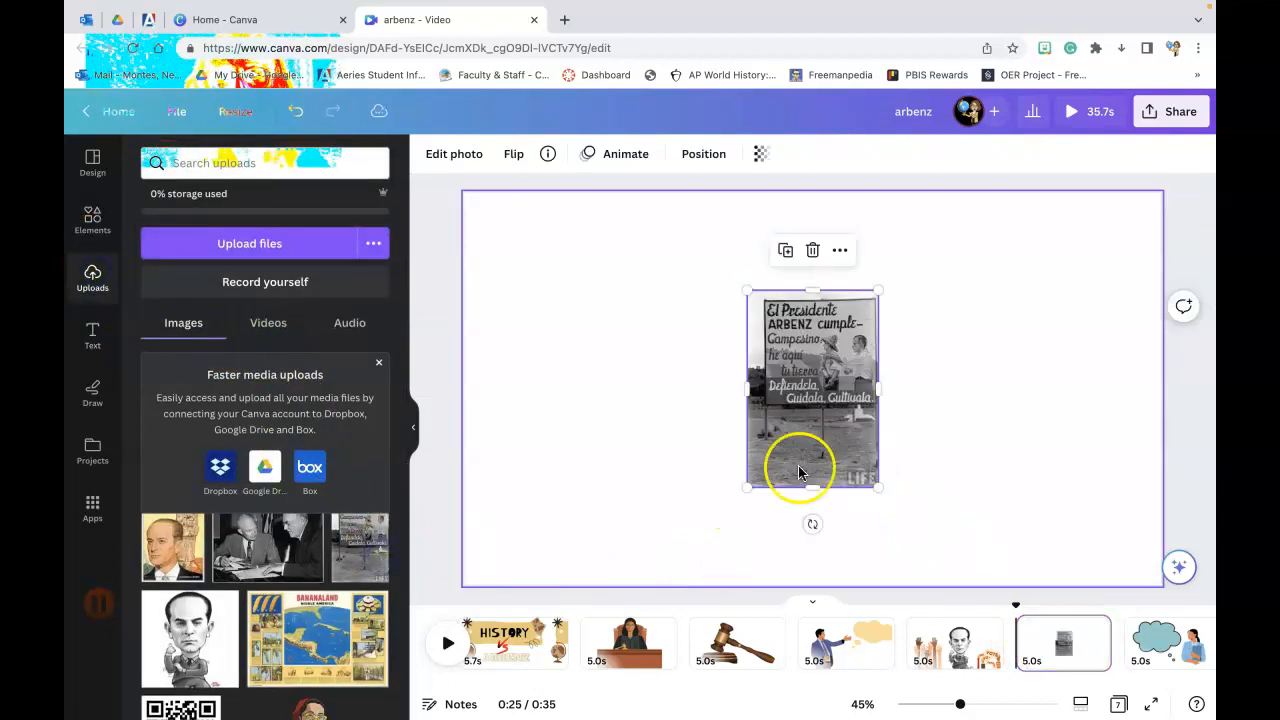
Step: Undo the side crop of the billboard photo, enlarge it to nearly the full page height and center it horizontally
drag(874, 392, 781, 326)
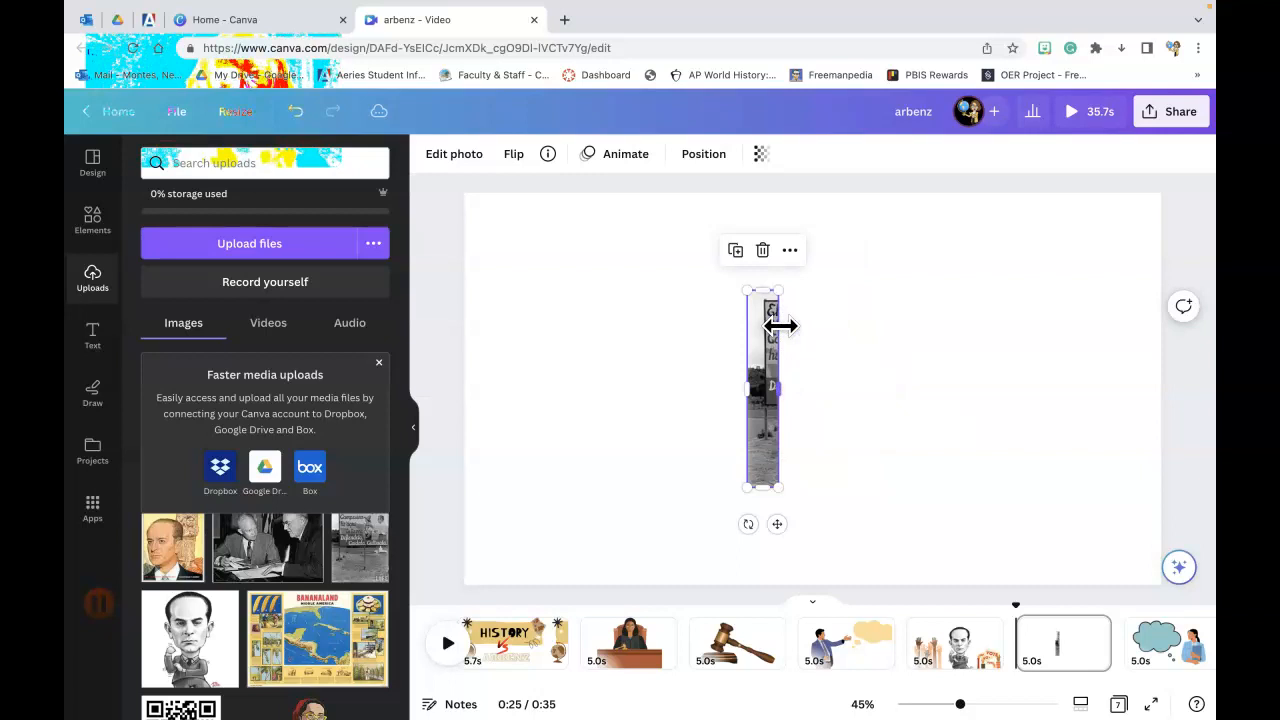
key(ctrl+z)
drag(880, 289, 968, 226)
drag(860, 350, 778, 343)
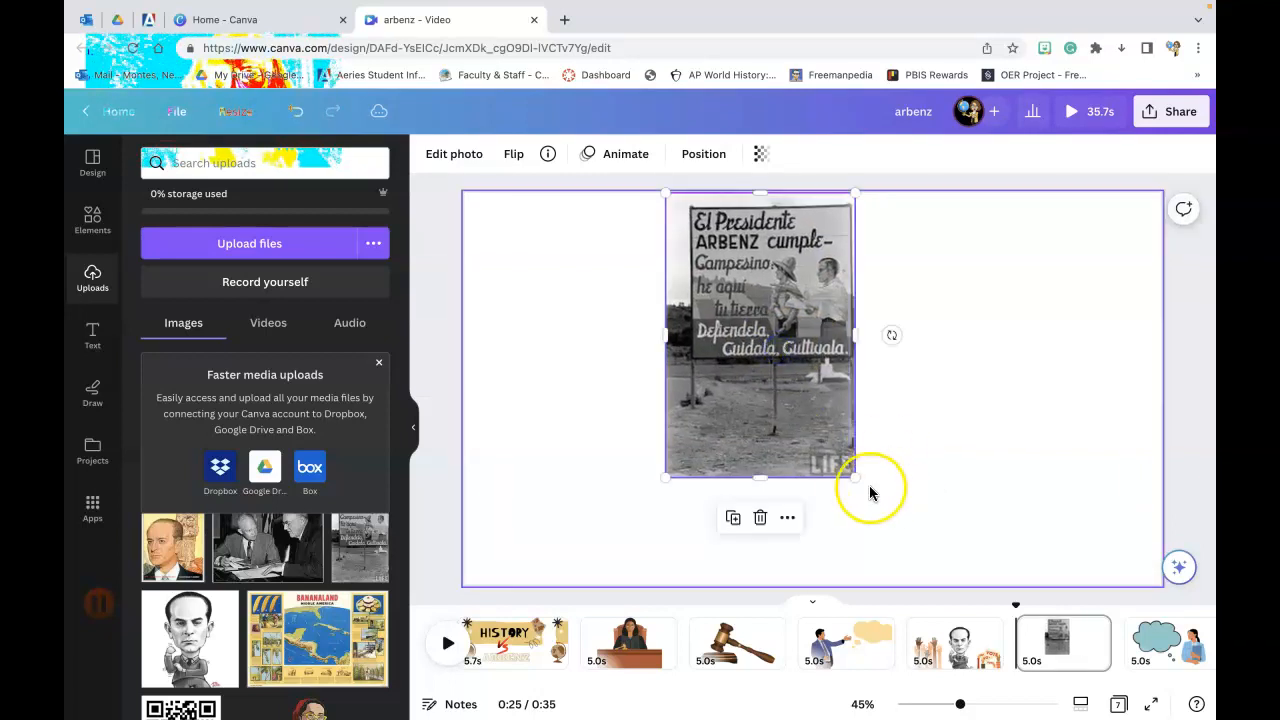
drag(851, 477, 973, 537)
drag(785, 433, 812, 431)
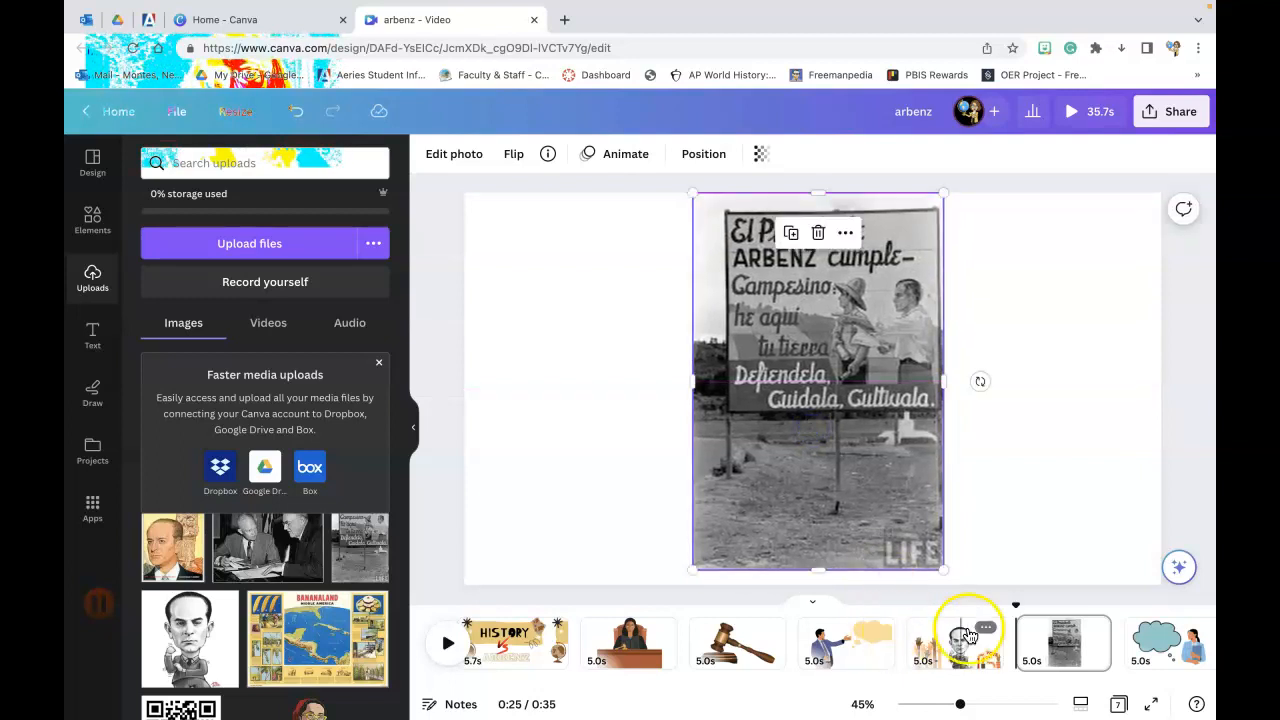
Step: Add a blank page after the female lawyer page at the end of the video
click(1158, 638)
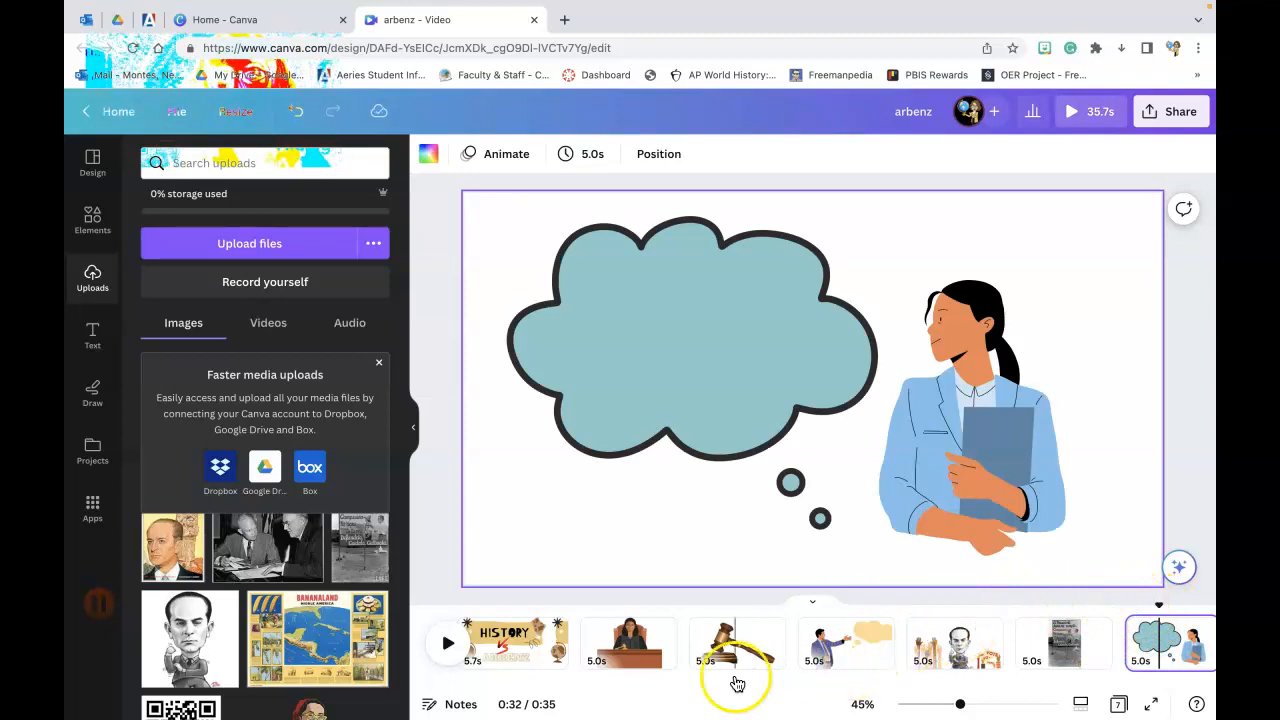
scroll(1138, 645, right, 2)
click(1160, 643)
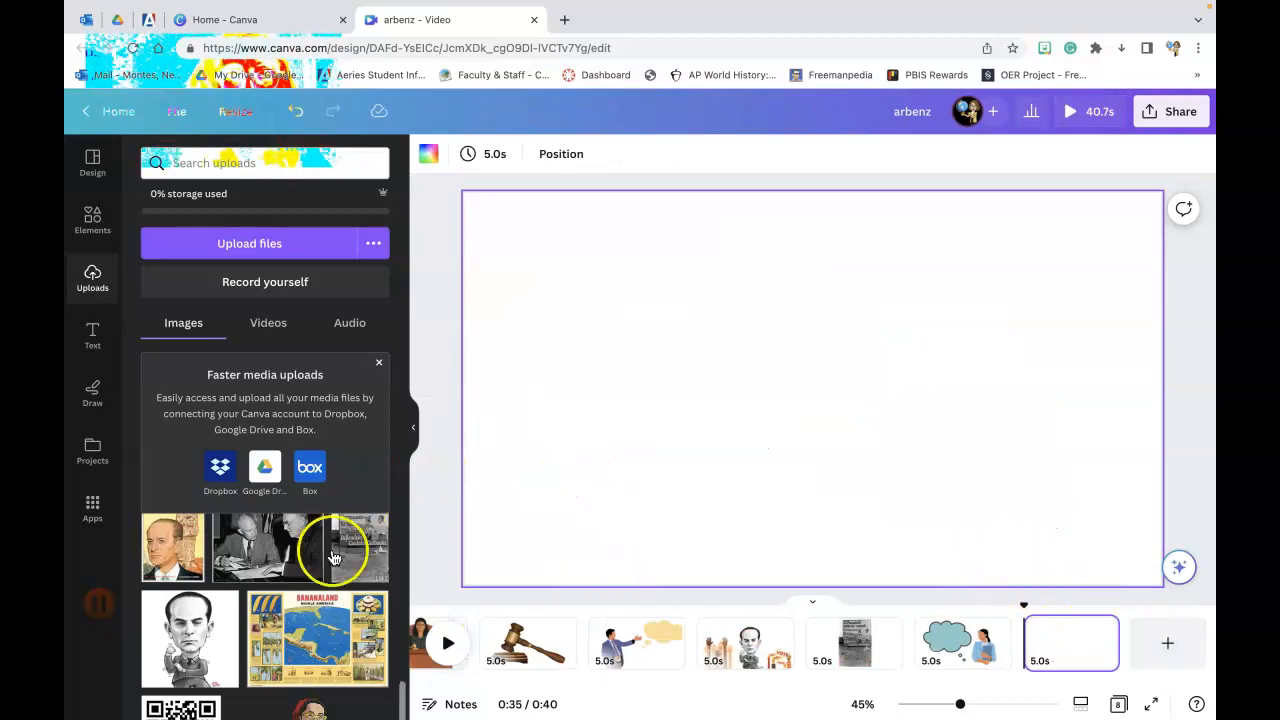
Step: Place the uploaded Bananaland map on the blank eighth page, enlarged to almost the full page height and centered
scroll(301, 565, down, 2)
scroll(306, 590, up, 3)
scroll(306, 590, up, 1)
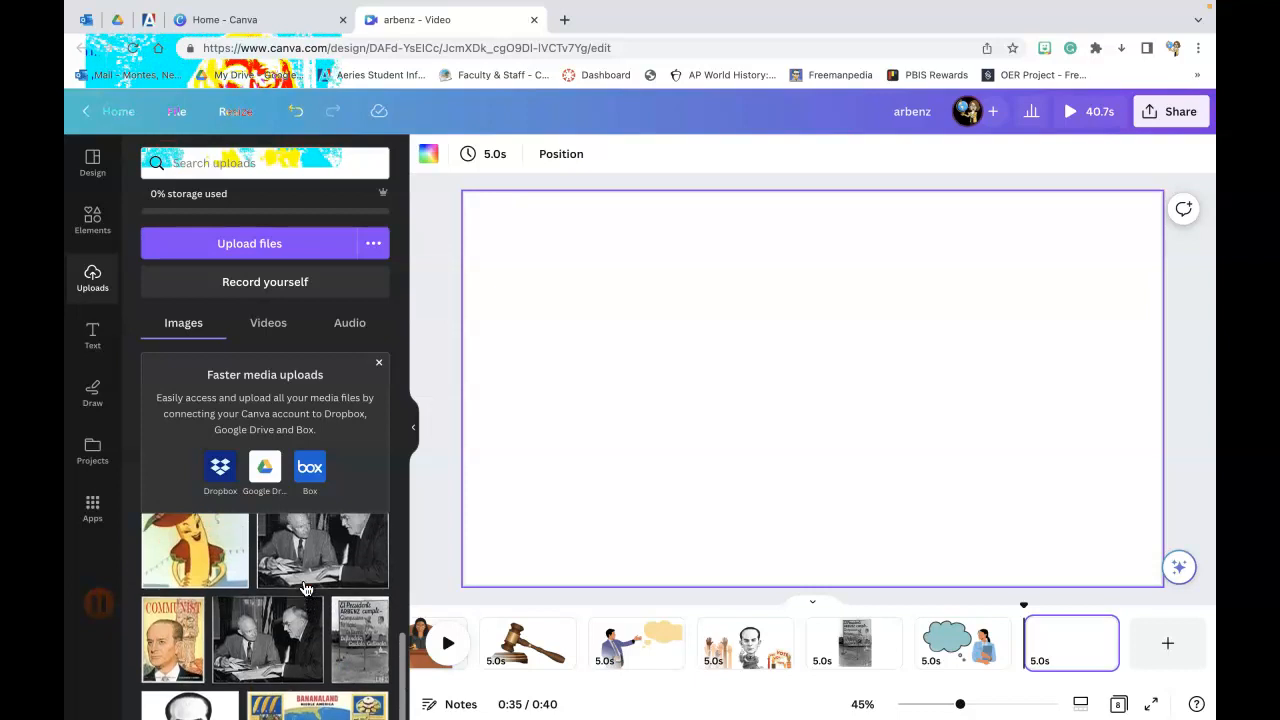
click(318, 702)
drag(772, 408, 654, 326)
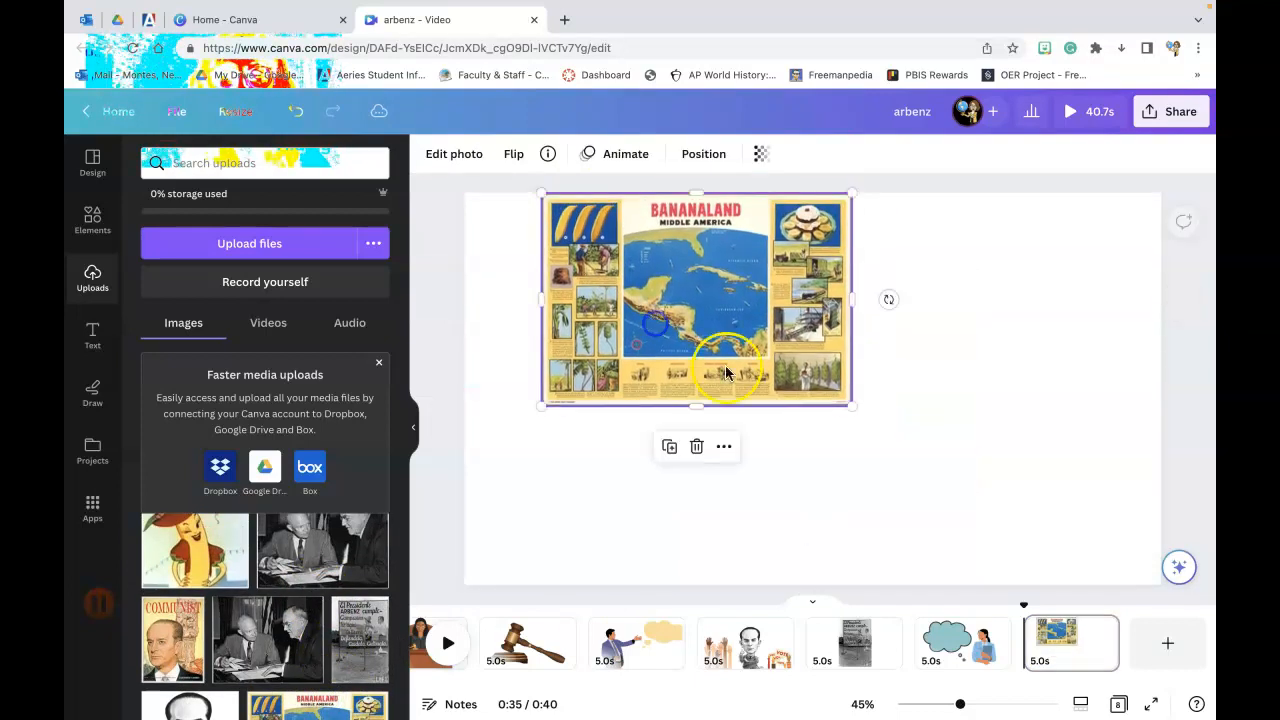
drag(851, 407, 1054, 582)
drag(966, 434, 963, 423)
Step: Insert a blank page before the Bananaland map page and fill it with the enlarged, centered banana character picture
click(1167, 643)
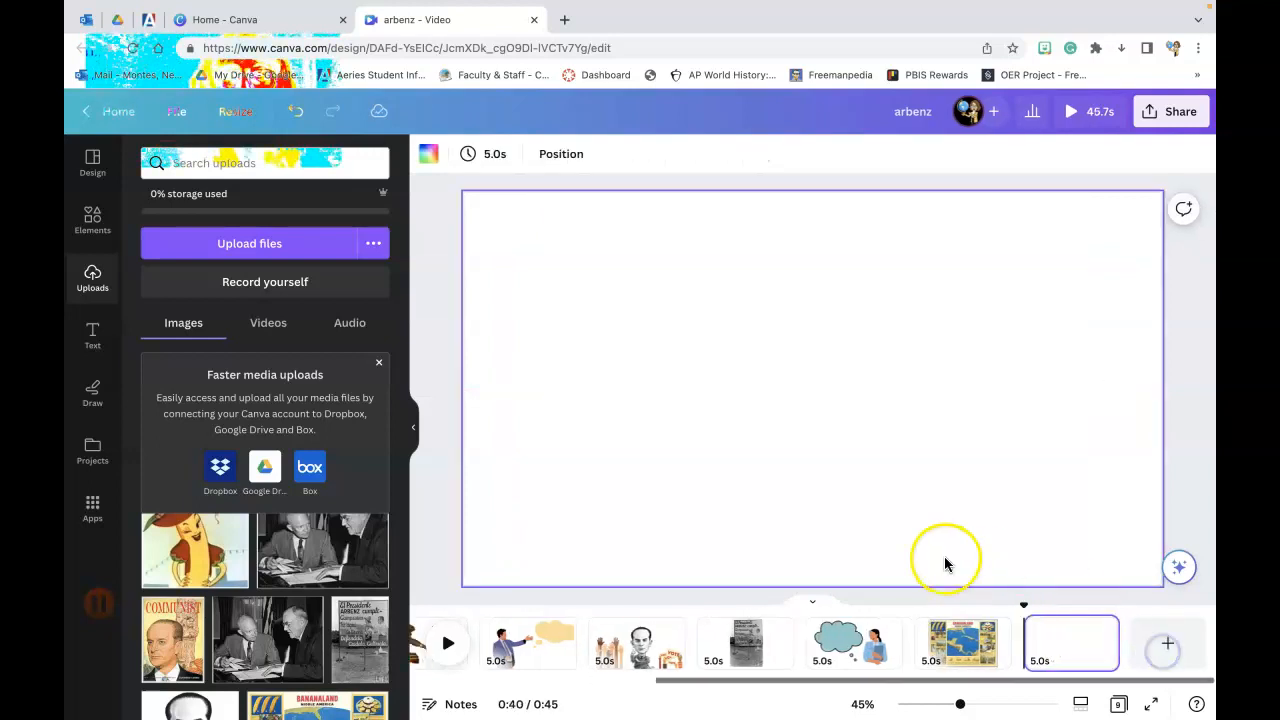
drag(1062, 638, 935, 636)
click(225, 558)
drag(744, 462, 636, 369)
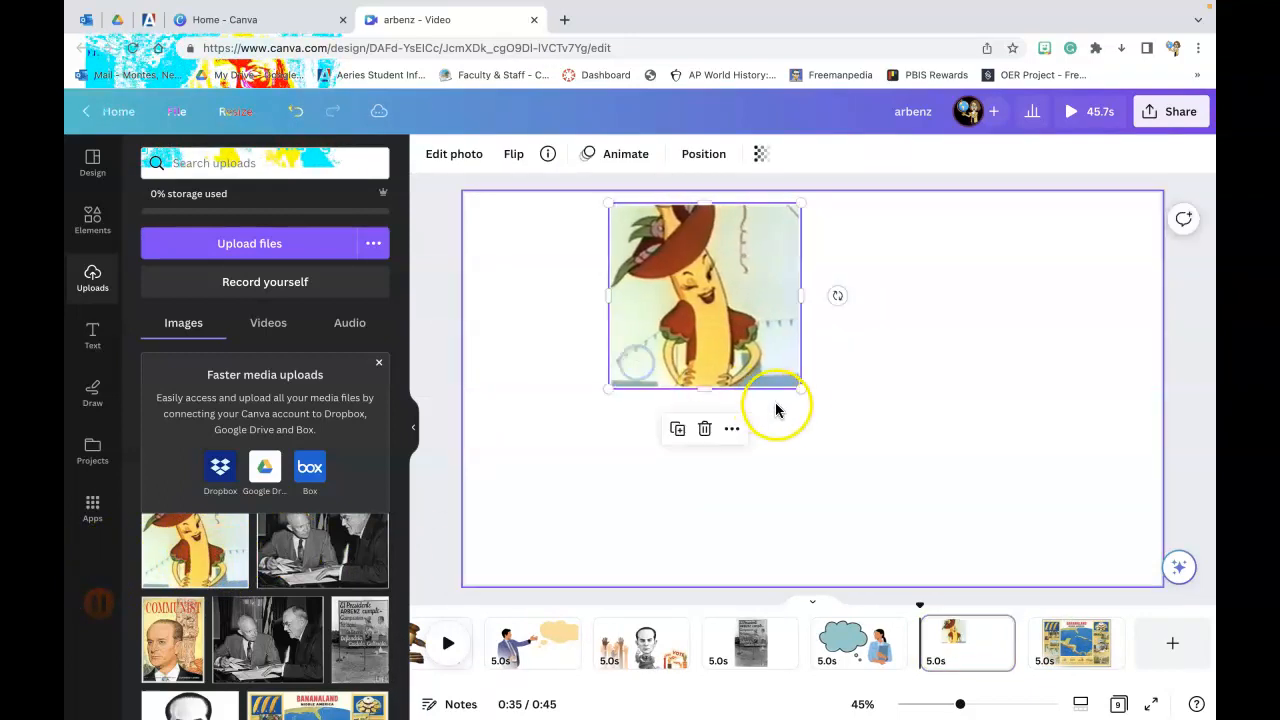
drag(800, 389, 1000, 528)
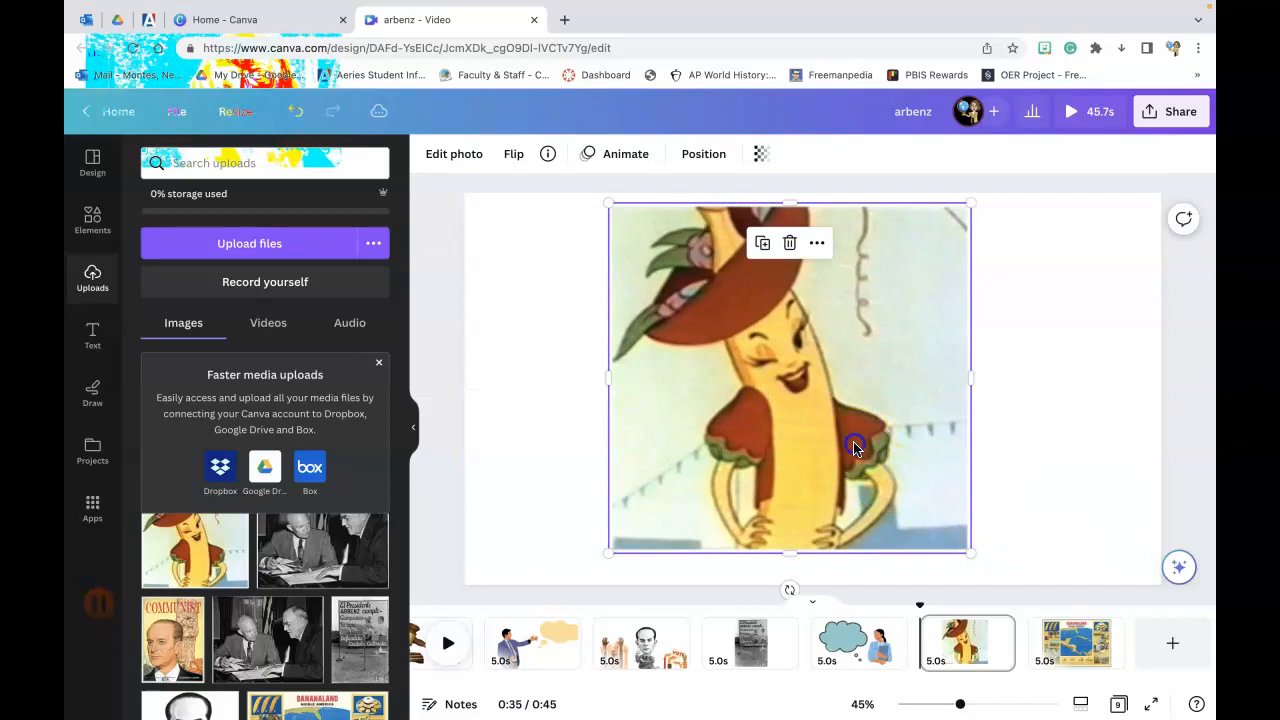
drag(855, 447, 873, 457)
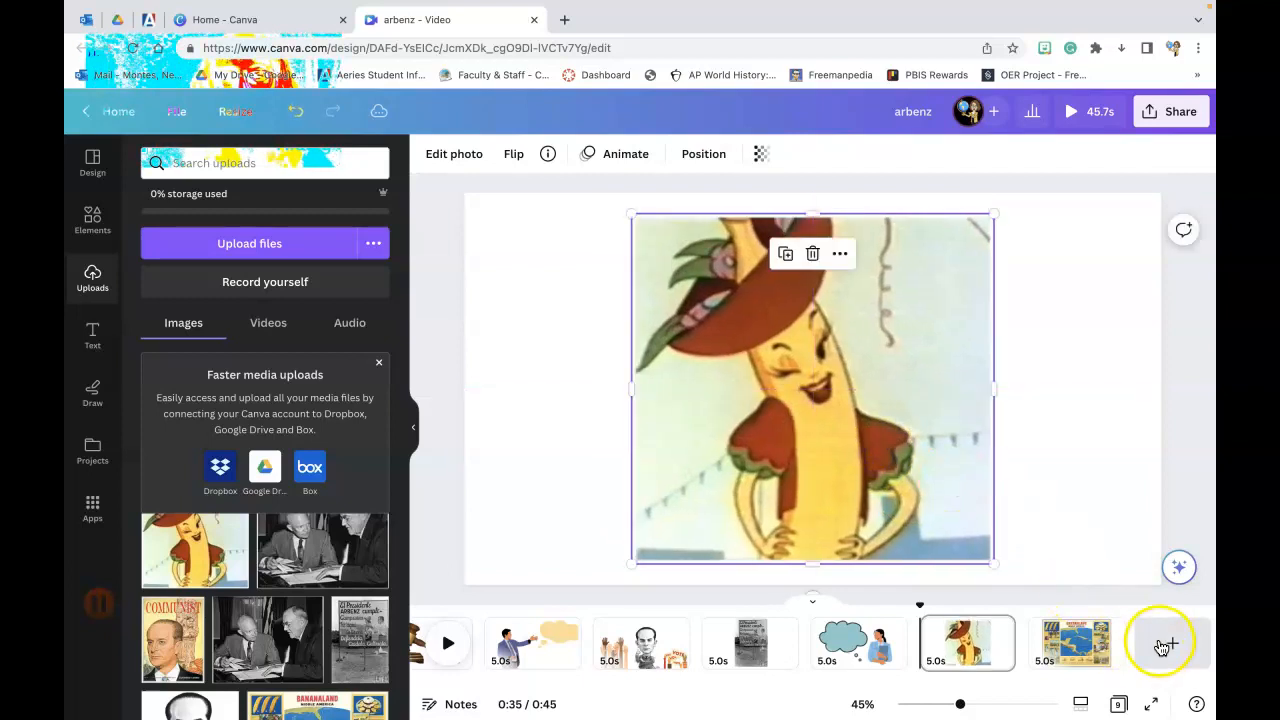
Step: Play the video from the title page and review the page sequence up to the female lawyer page
scroll(528, 655, left, 1)
scroll(528, 655, right, 2)
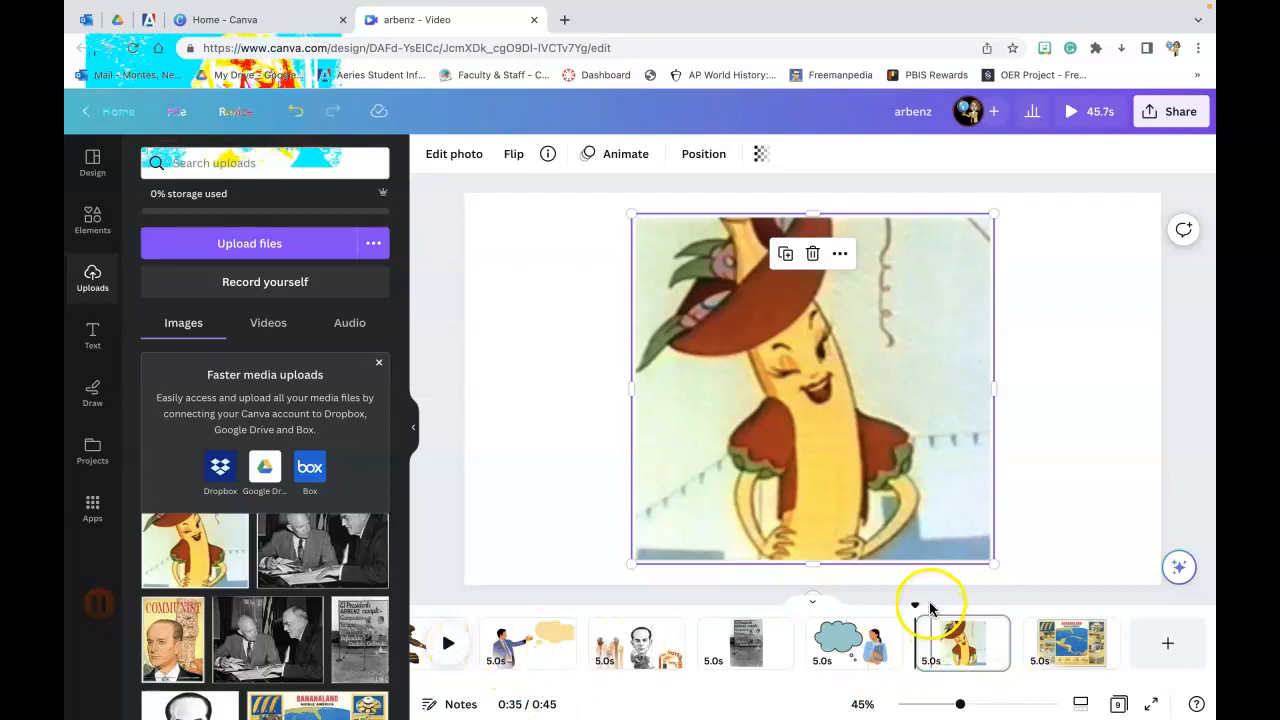
drag(917, 602, 486, 591)
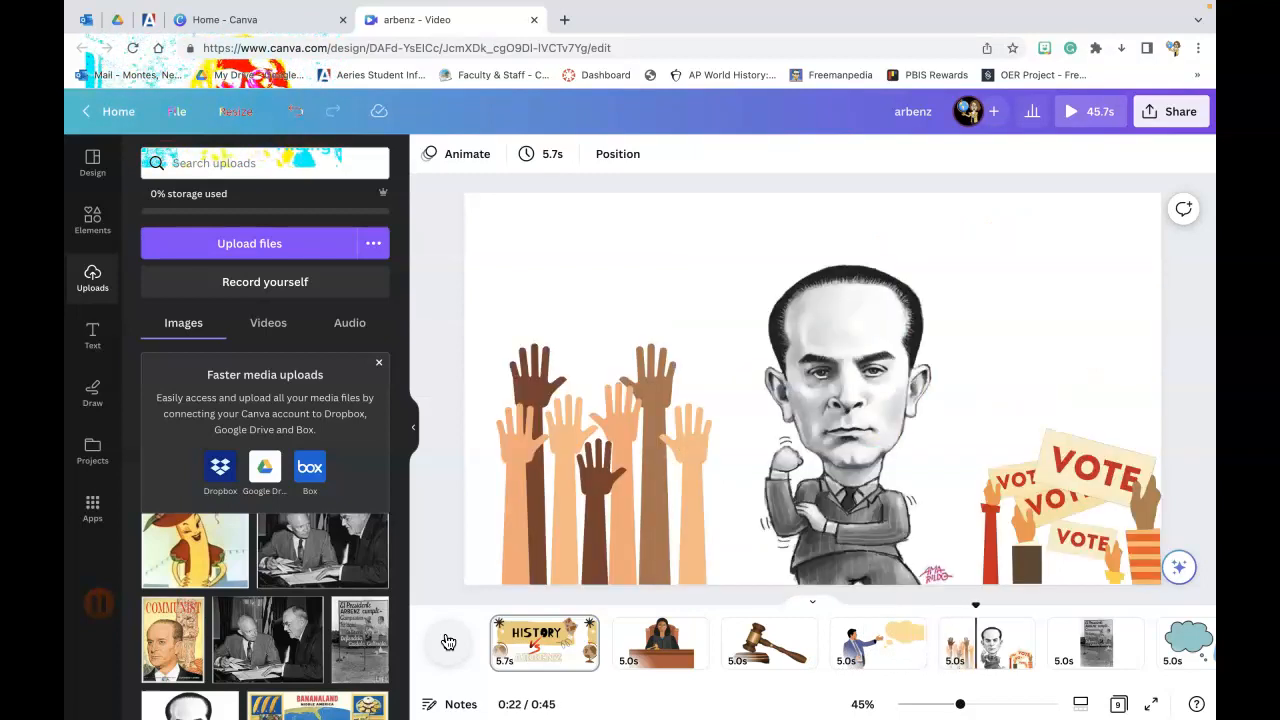
scroll(768, 644, right, 1)
scroll(768, 646, right, 1)
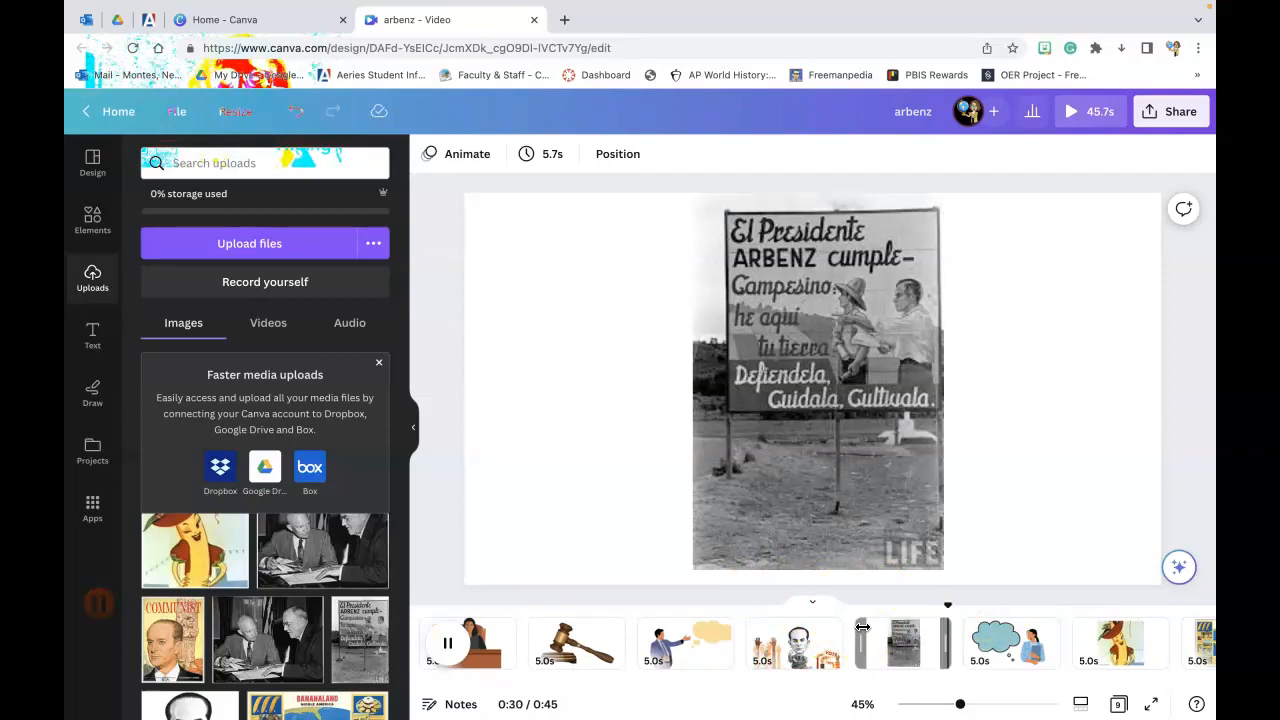
scroll(863, 627, right, 2)
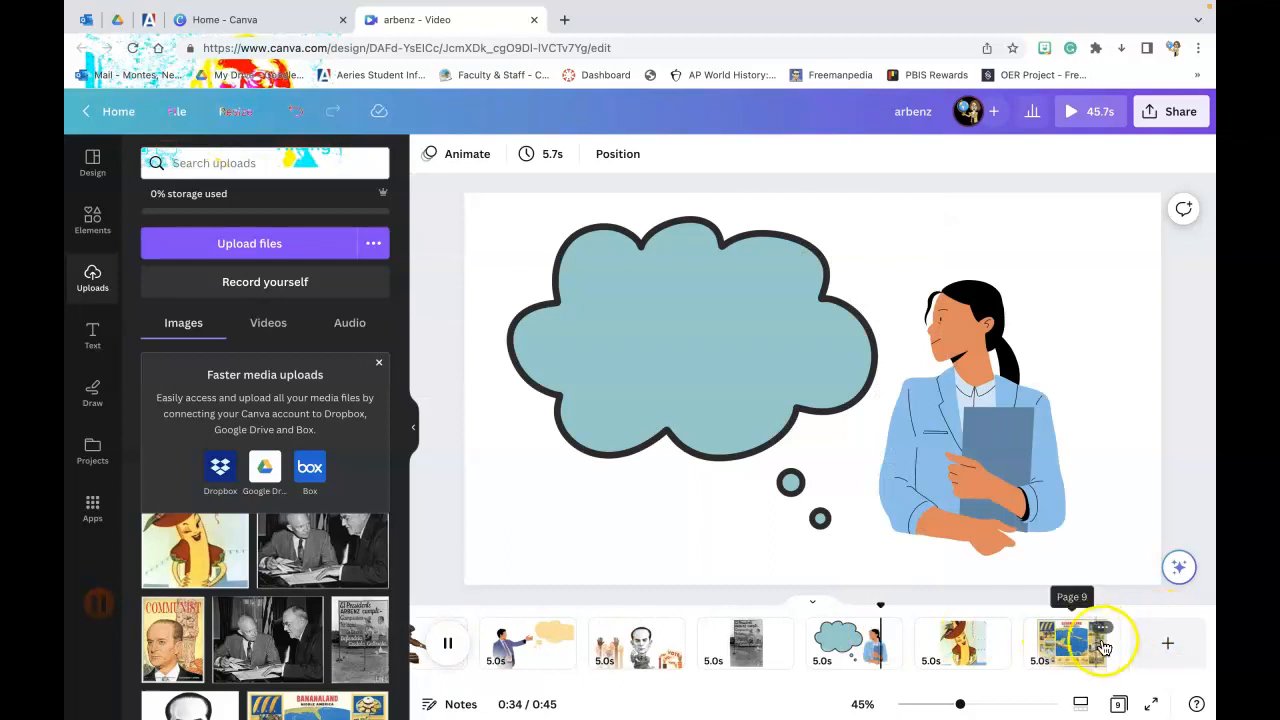
Step: Add a tenth page with the uploaded black-and-white photo of two men at a desk, enlarged and centered
click(1166, 644)
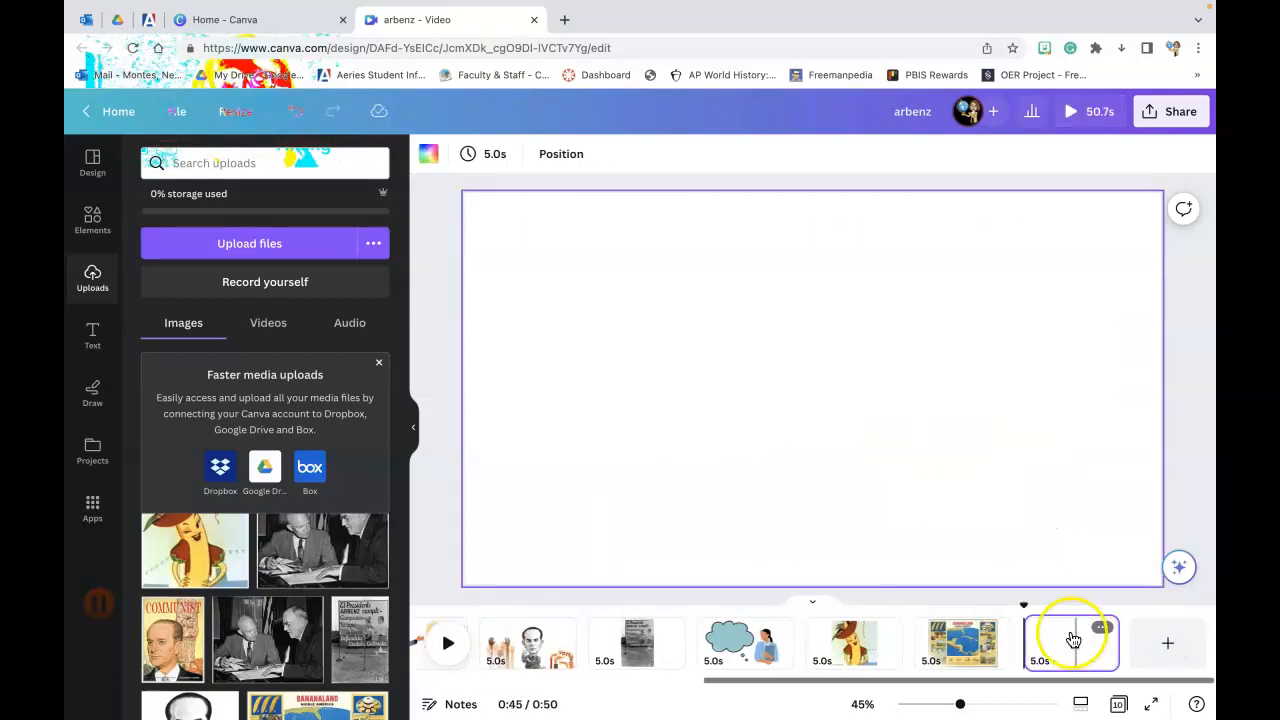
click(358, 545)
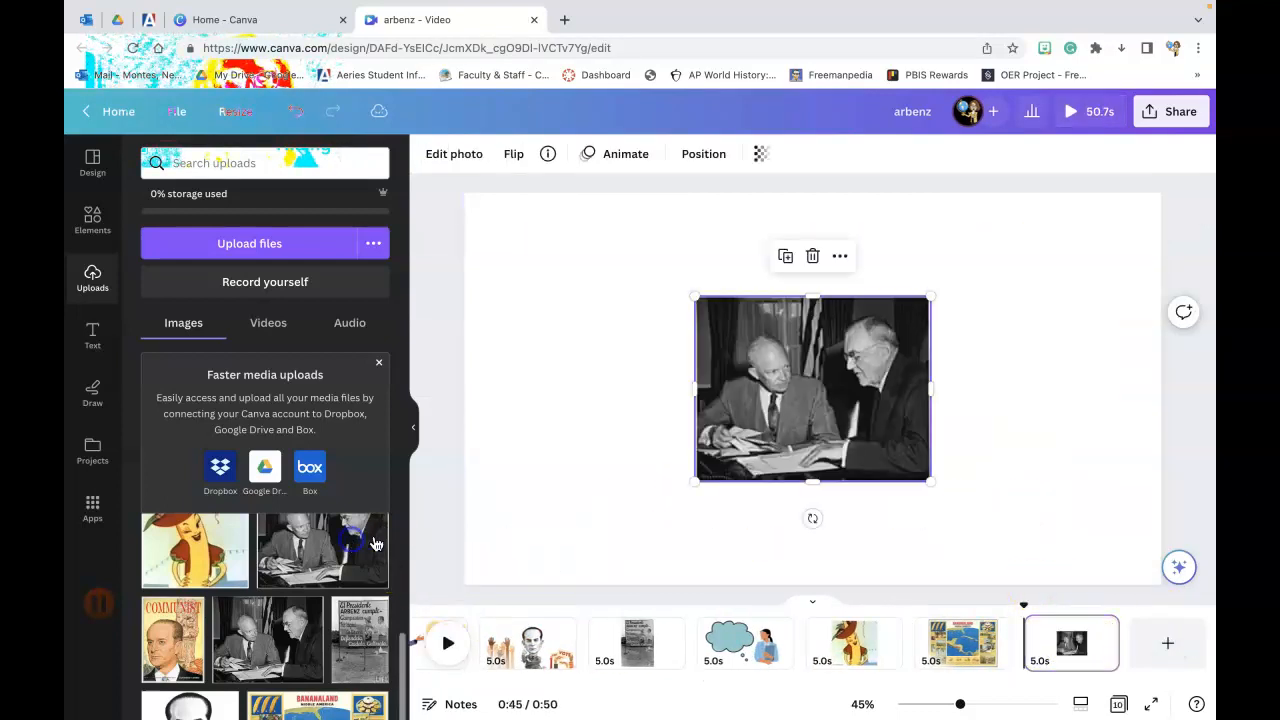
drag(808, 409, 703, 313)
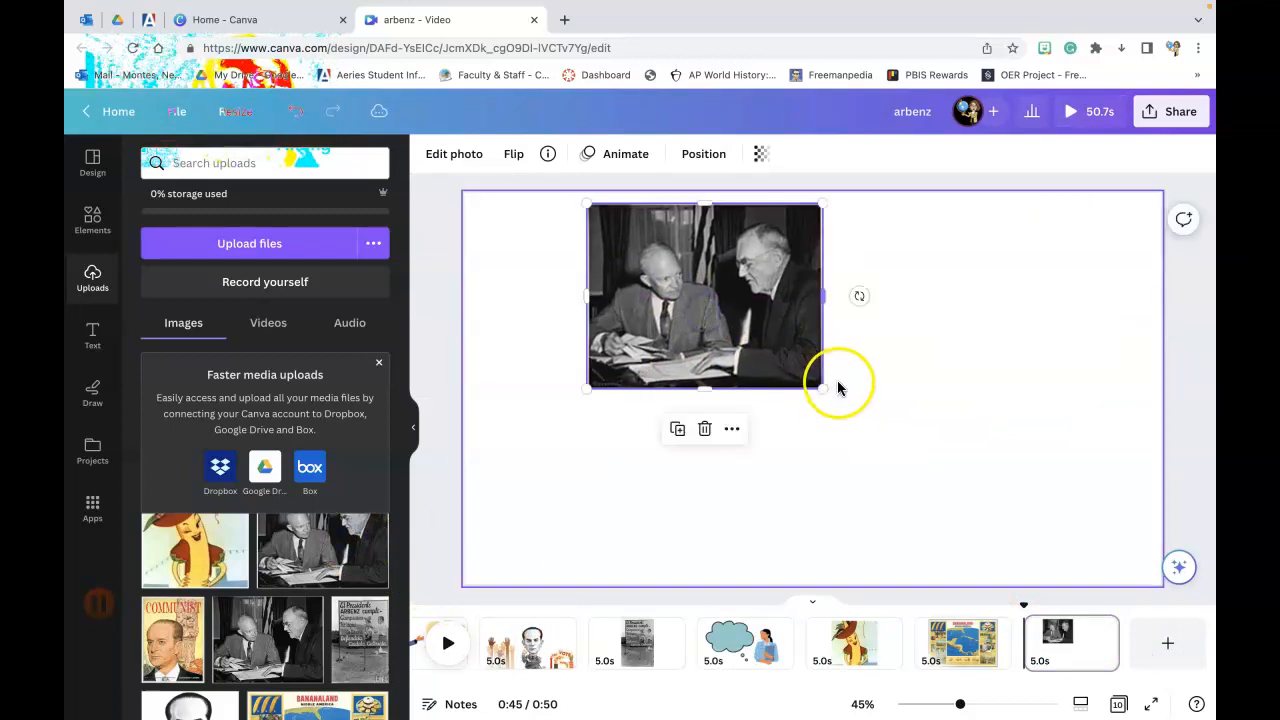
drag(821, 385, 1076, 488)
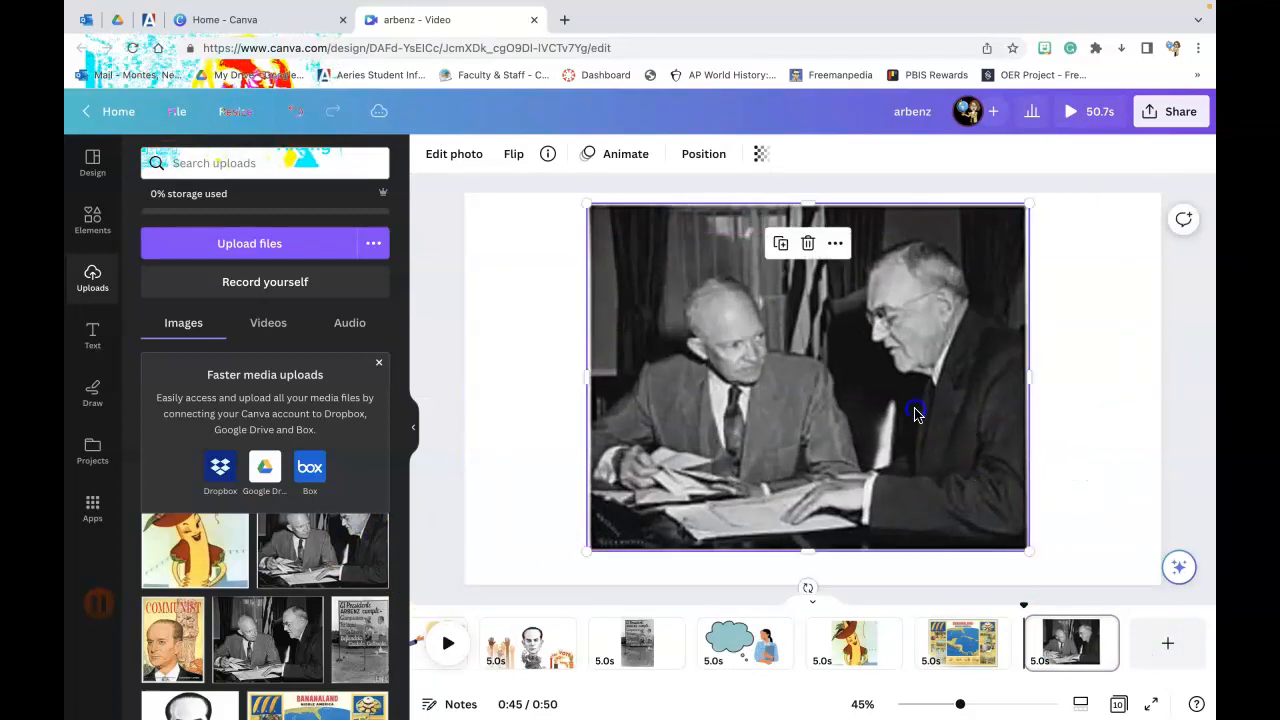
drag(918, 410, 921, 422)
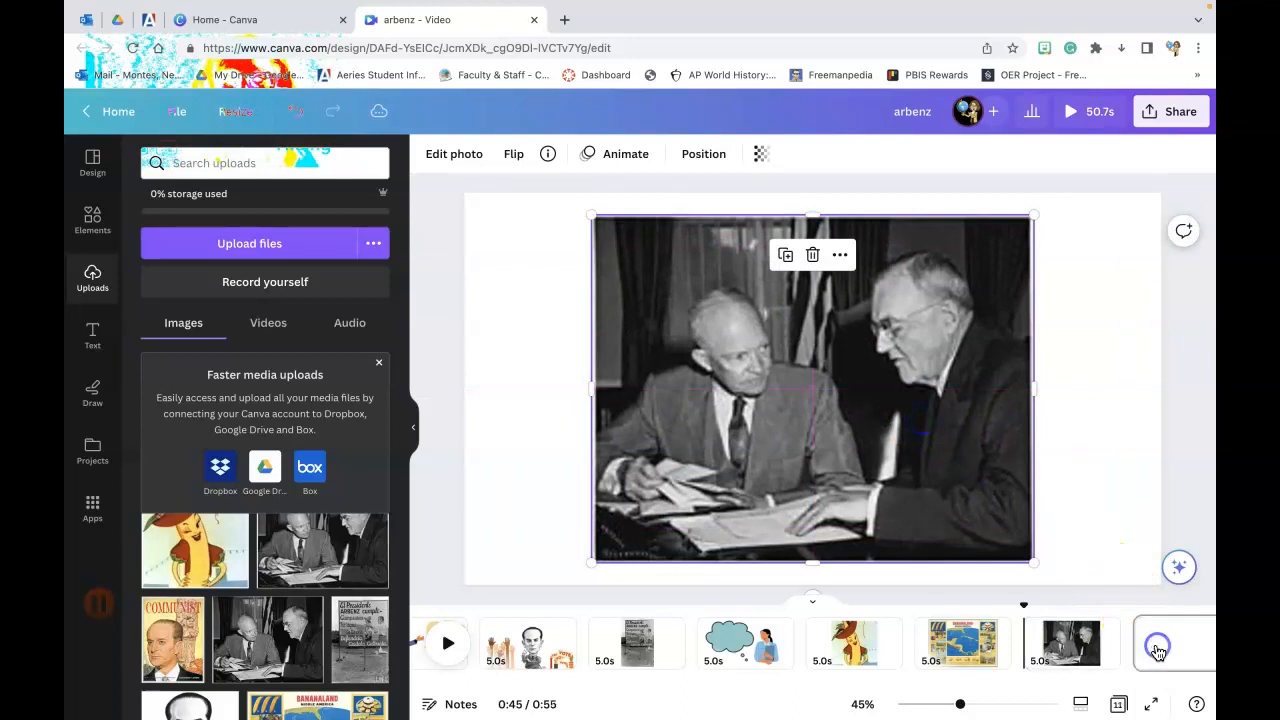
Step: Add an eleventh page with the uploaded "COMMUNIST" Arbenz poster, enlarged to nearly the full page height and centered
click(1163, 643)
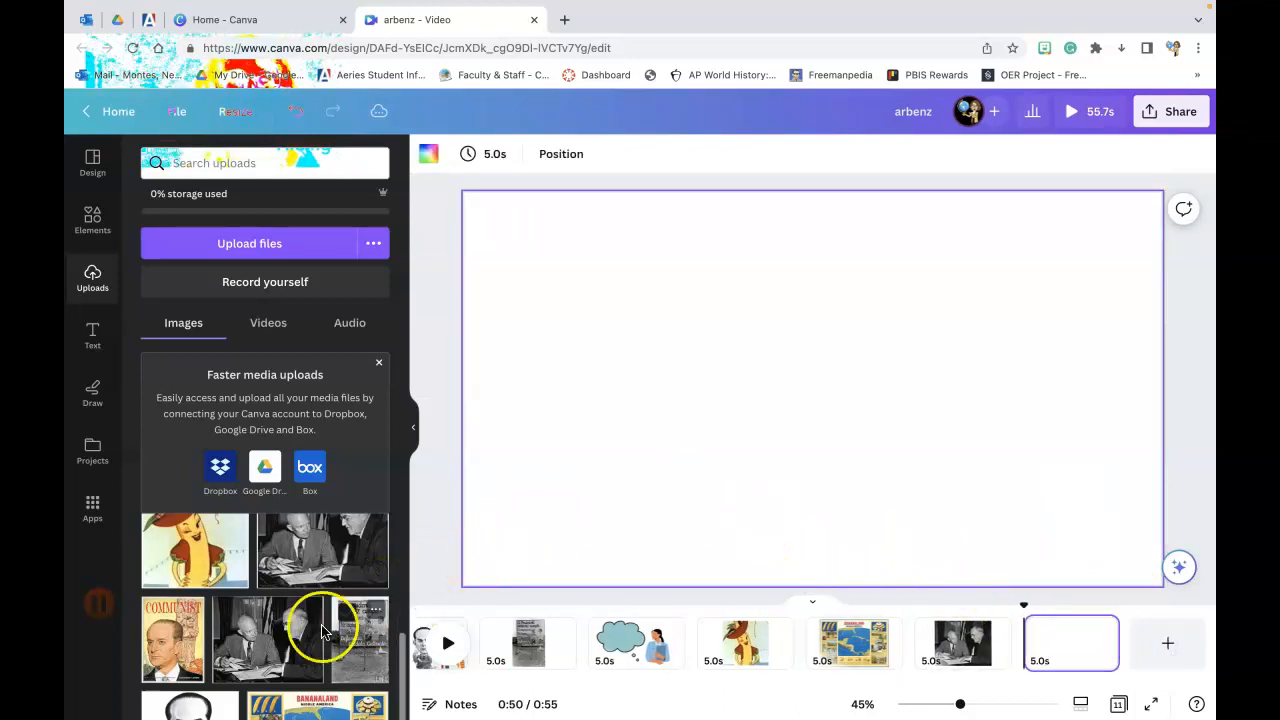
click(172, 640)
drag(822, 457, 687, 371)
drag(751, 410, 951, 528)
drag(800, 450, 880, 451)
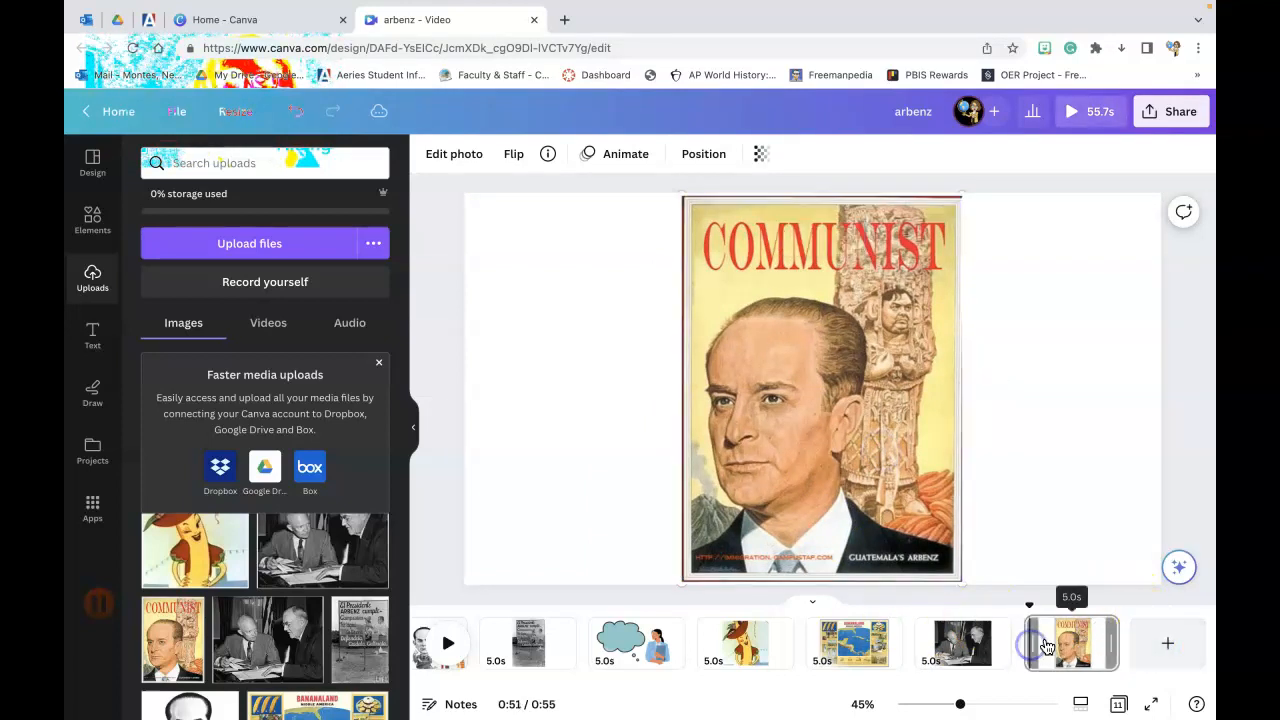
Step: Insert a blank page between the photo of the two men and the "COMMUNIST" poster page
click(1155, 645)
drag(1086, 650, 907, 652)
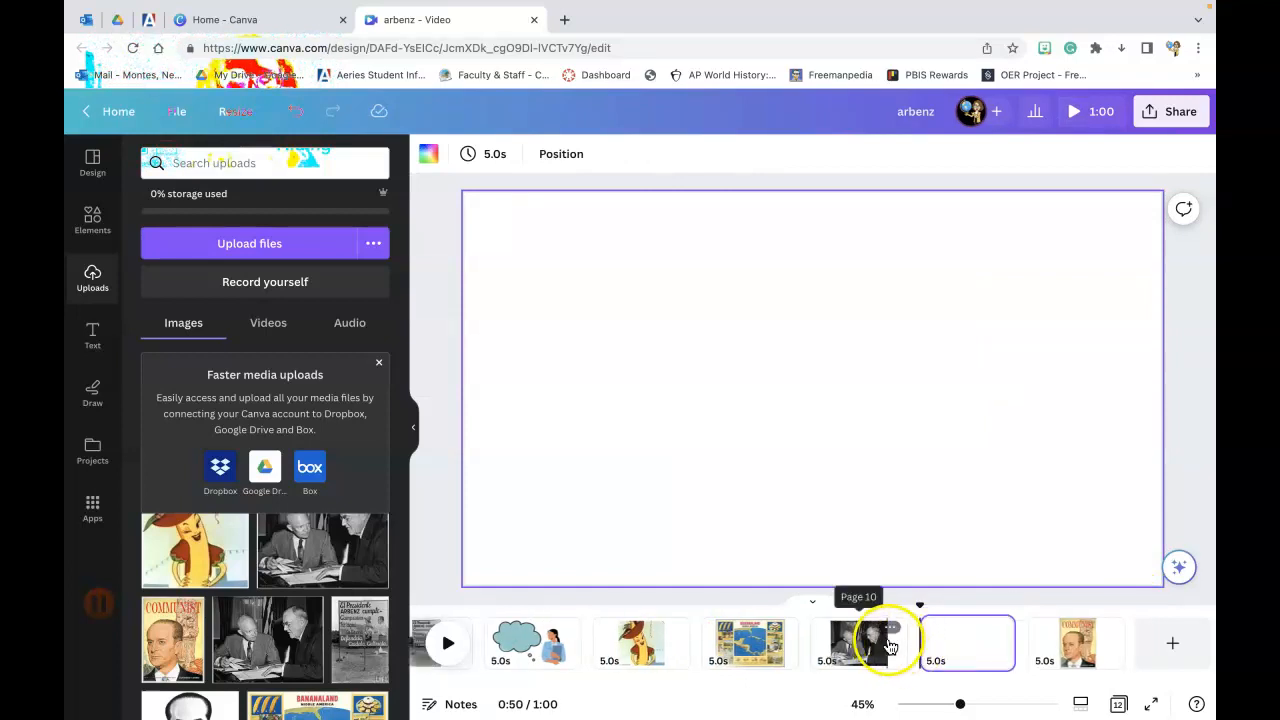
Step: Delete the blank page and place a duplicate of the male lawyer page between the two-men photo and the "COMMUNIST" poster page
key(Delete)
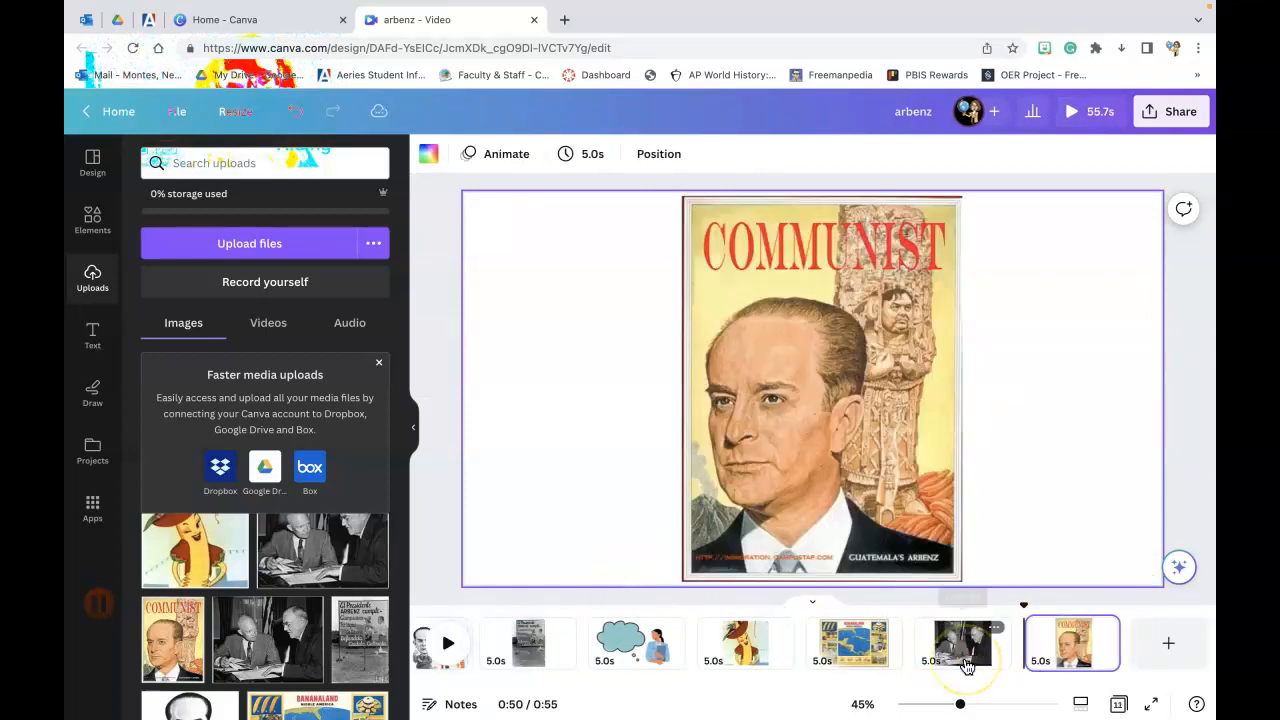
scroll(678, 685, left, 1)
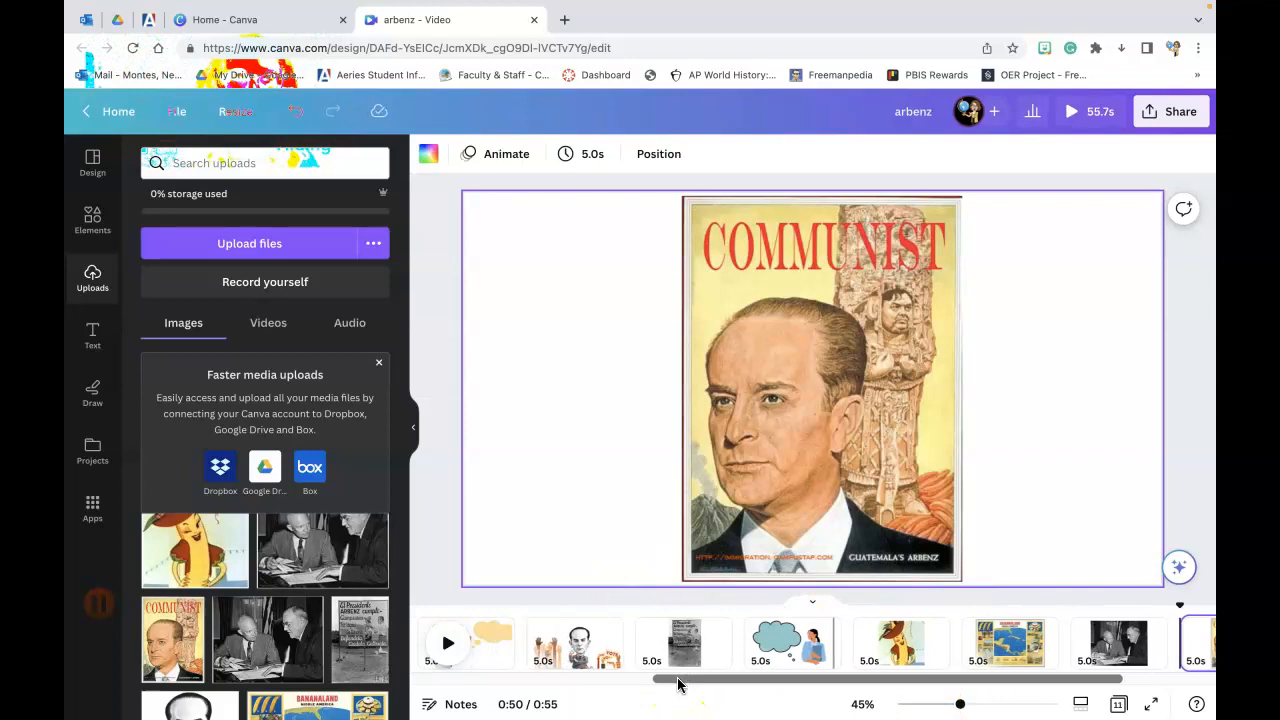
scroll(707, 660, left, 1)
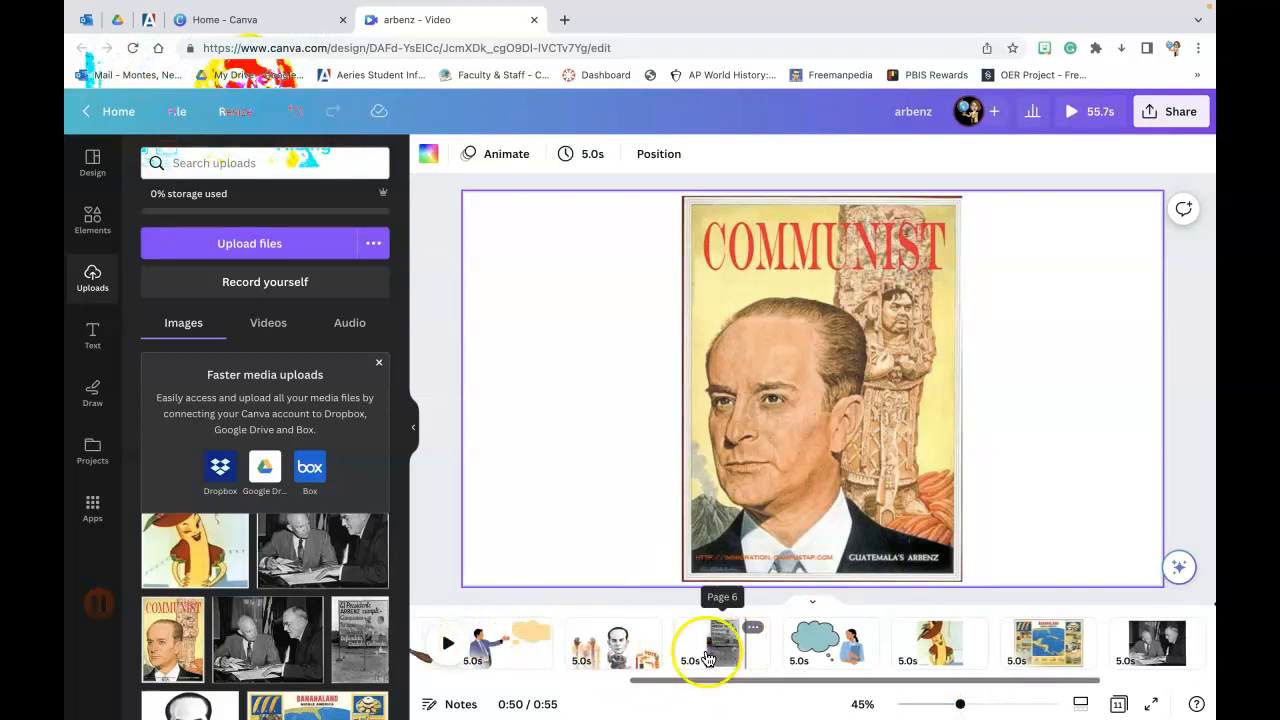
click(541, 645)
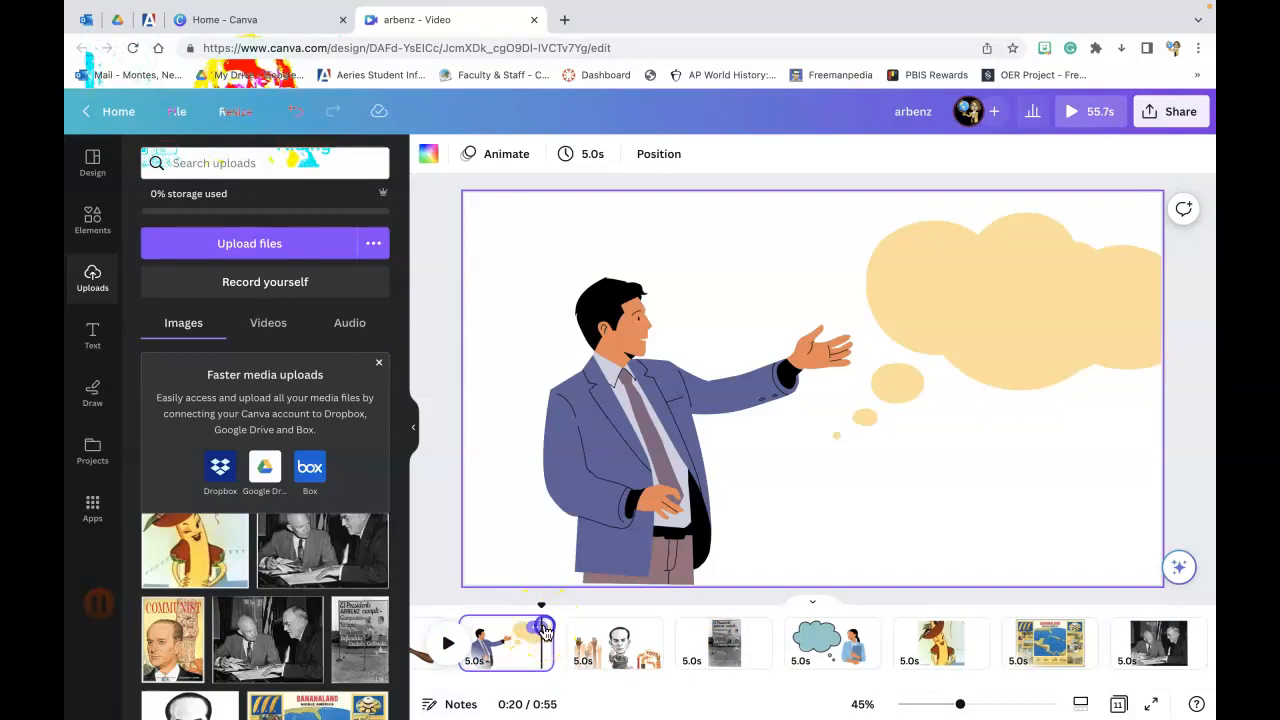
click(543, 628)
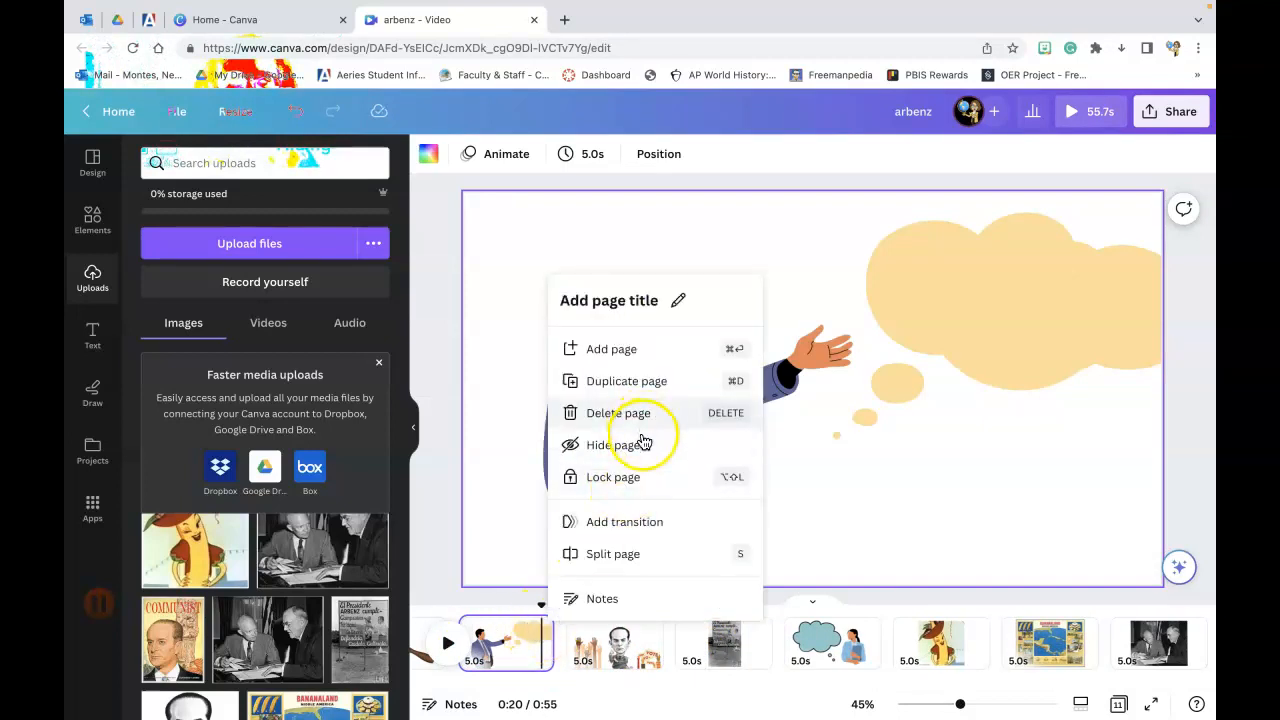
click(655, 381)
drag(640, 655, 1022, 628)
scroll(1010, 632, right, 2)
drag(627, 643, 985, 630)
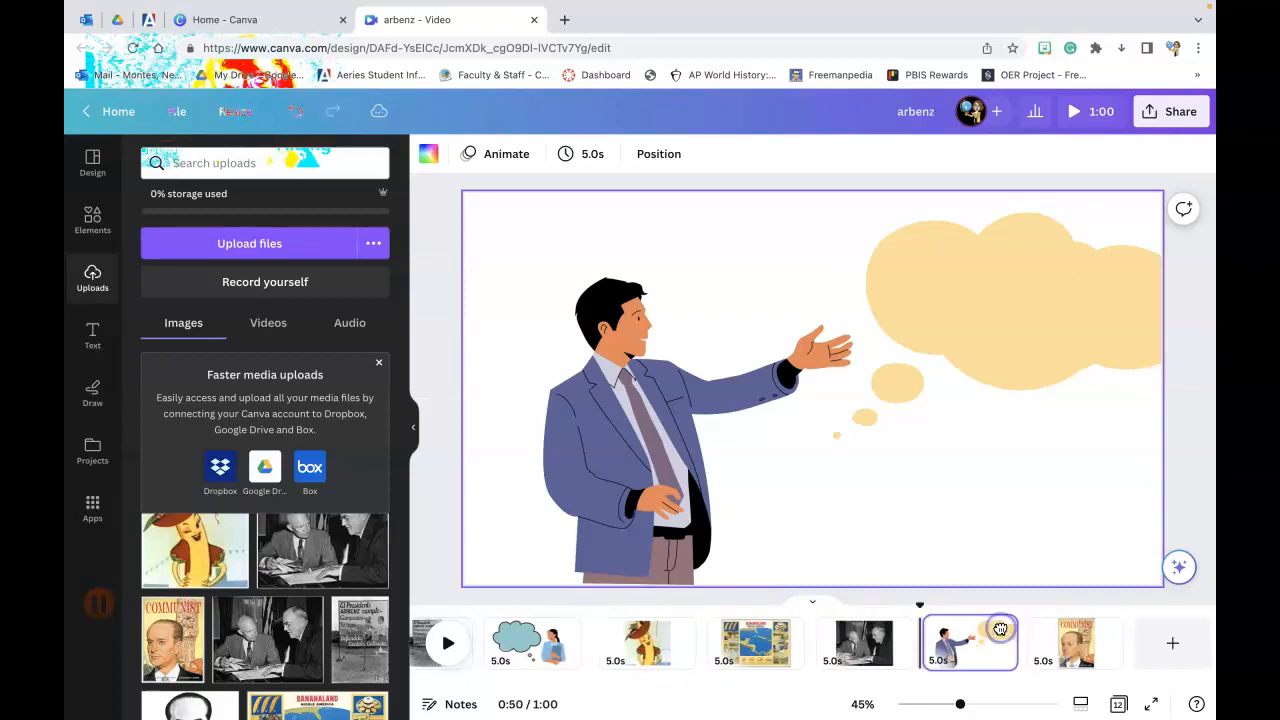
Step: Add a blank page between the duplicated male lawyer page and the "COMMUNIST" poster page
click(1075, 643)
click(1165, 643)
drag(1080, 650, 975, 646)
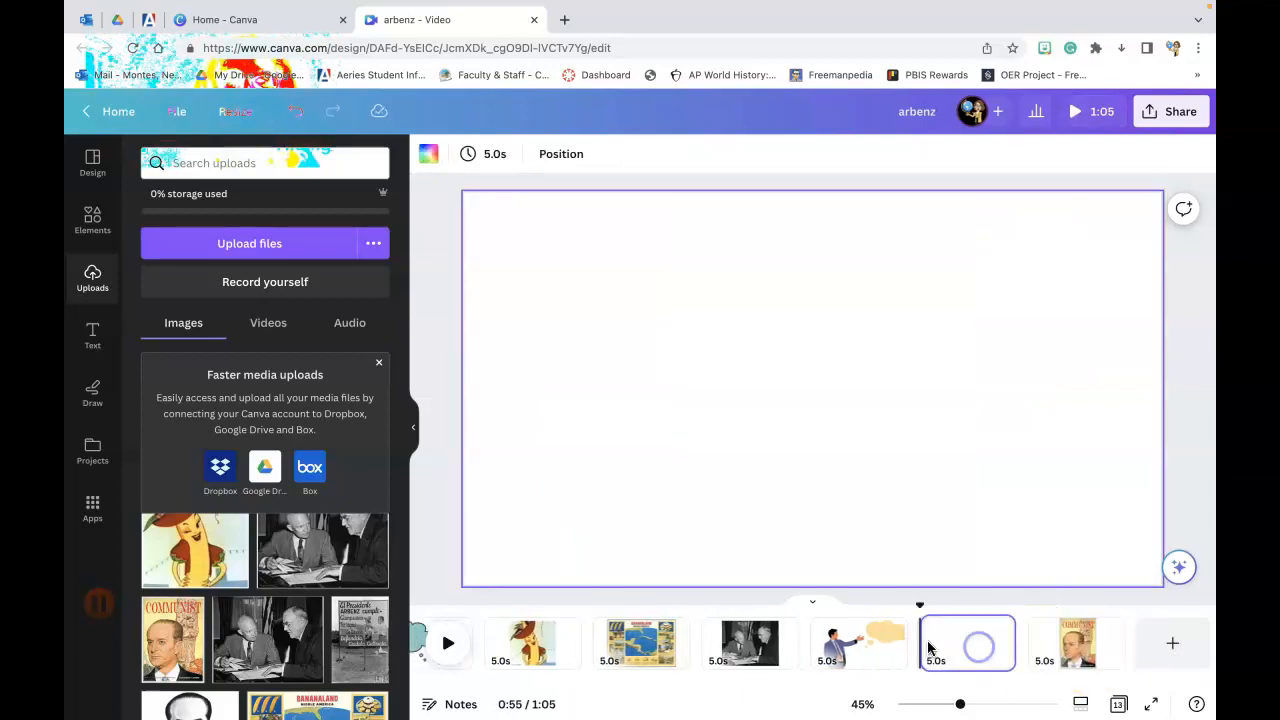
Step: Place the uploaded black-and-white photo of people among banana plants on the blank page, enlarged and centered
scroll(305, 636, down, 5)
scroll(305, 636, up, 2)
click(313, 649)
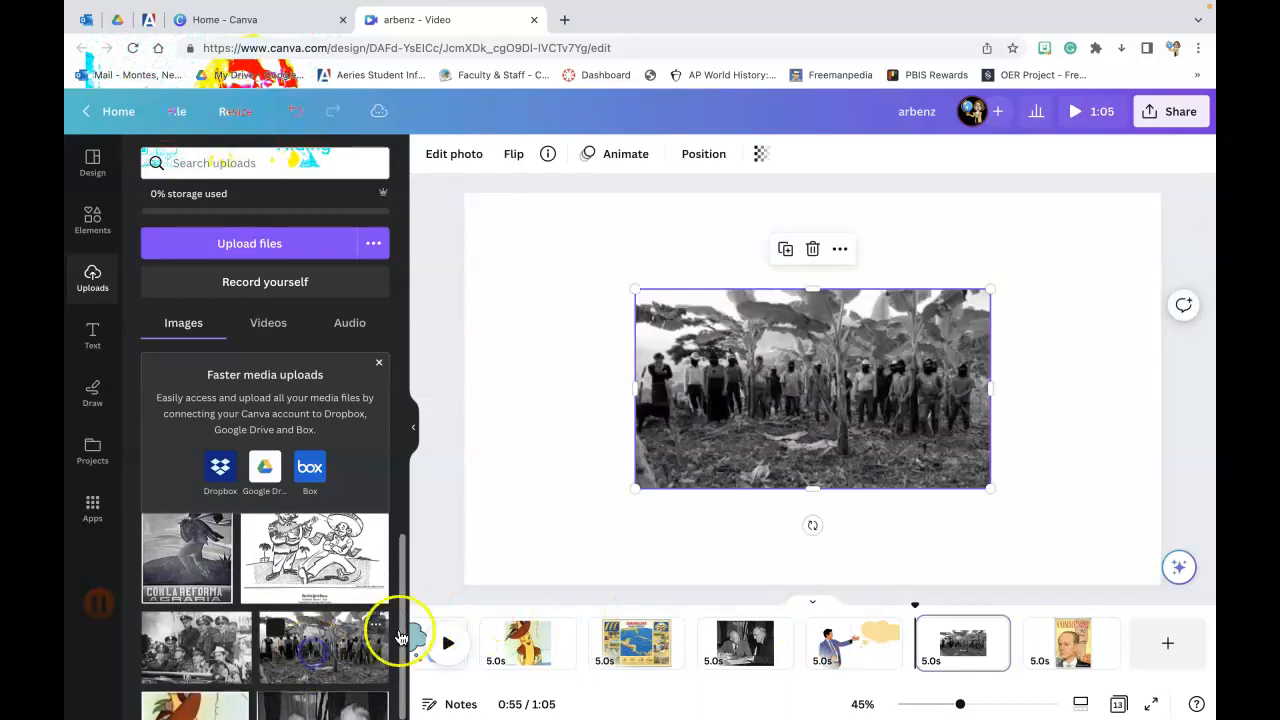
drag(769, 420, 645, 322)
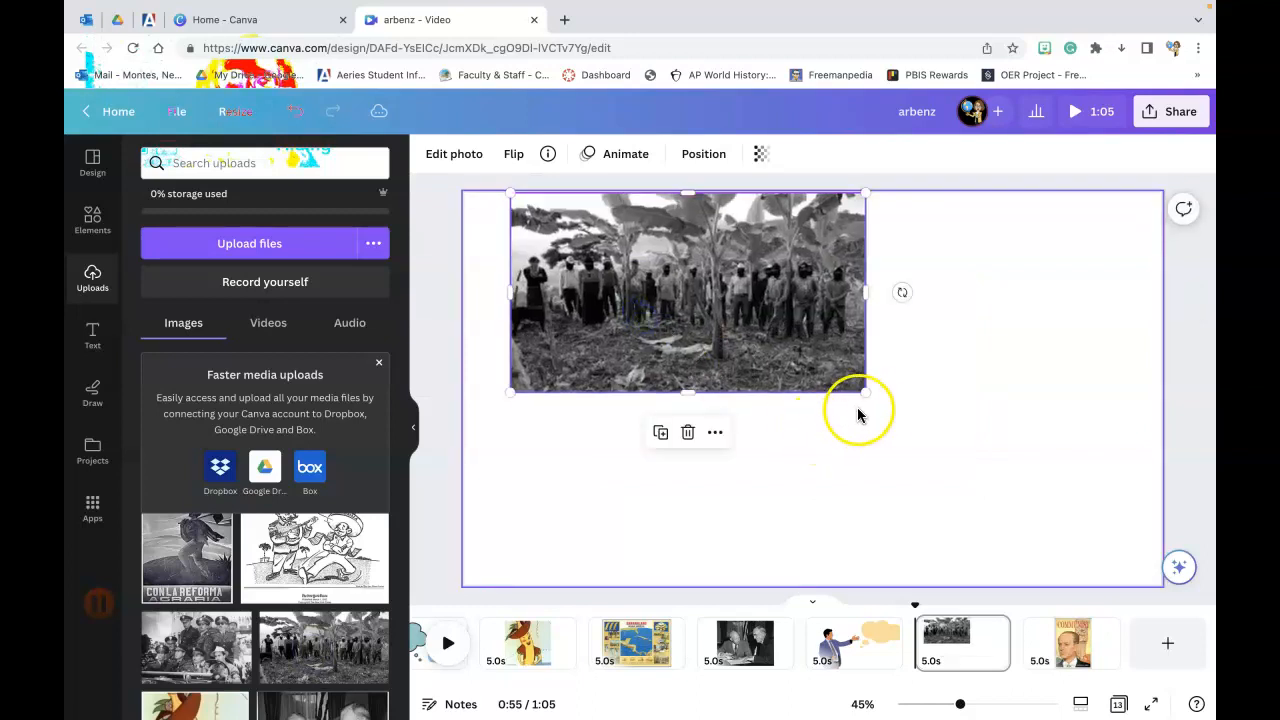
drag(865, 392, 1084, 515)
drag(945, 430, 960, 469)
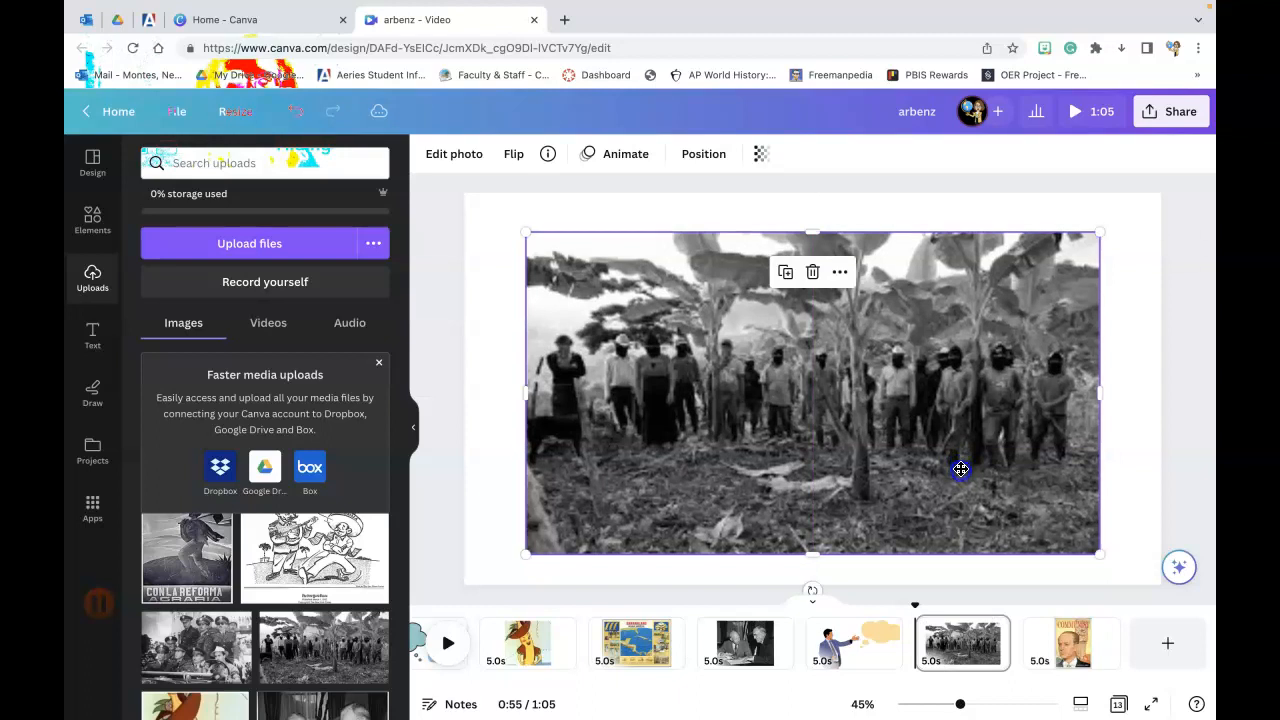
Step: Duplicate the female lawyer page and move the copy between the banana plantation photo and the "COMMUNIST" poster page
scroll(585, 645, left, 2)
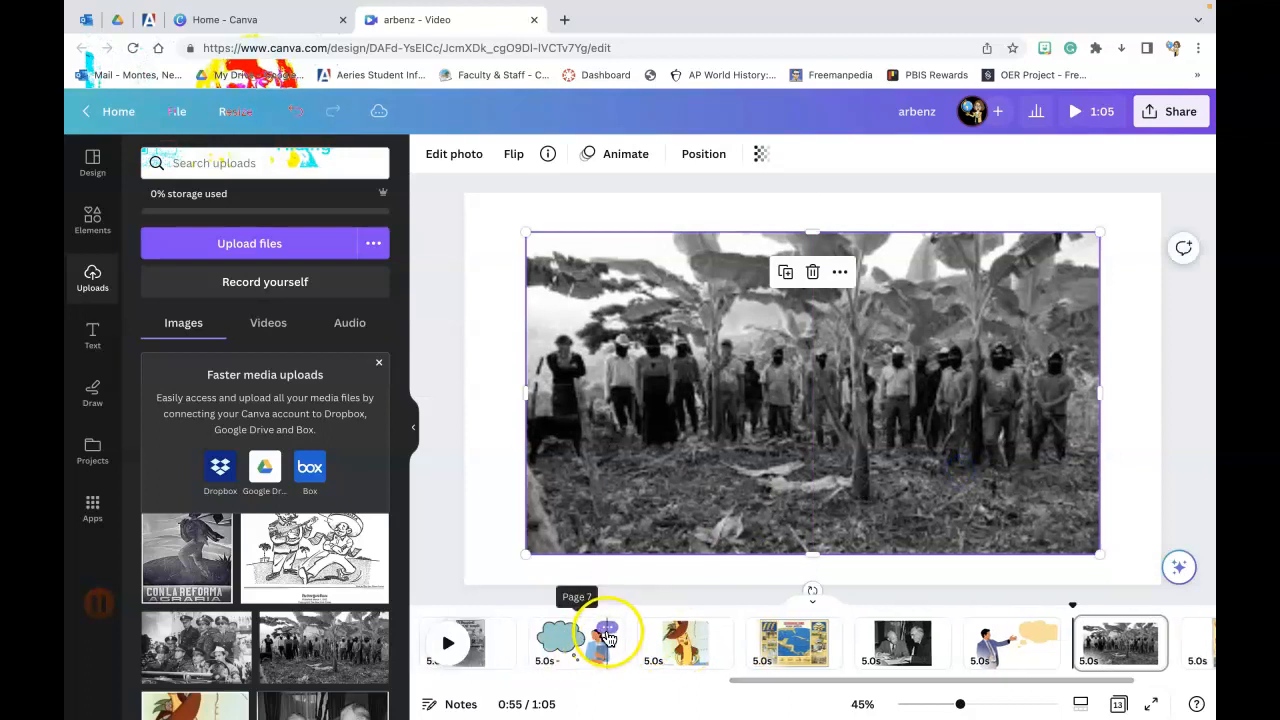
click(610, 632)
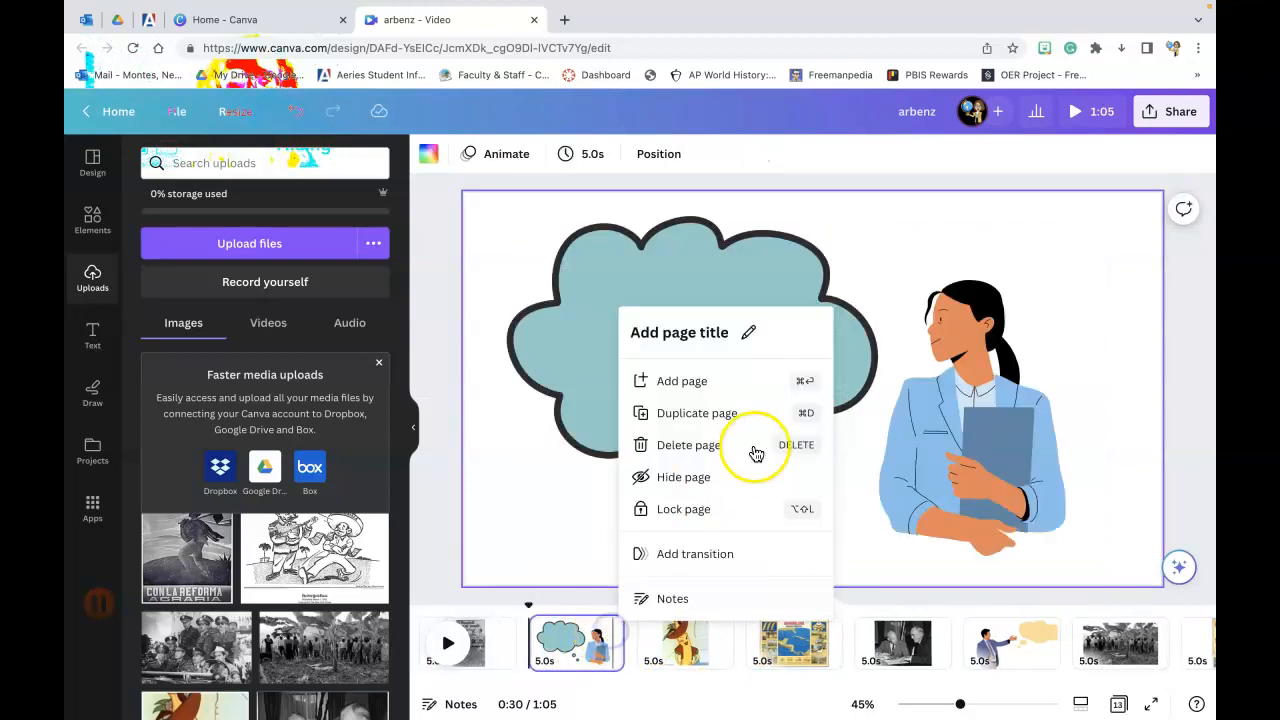
click(749, 411)
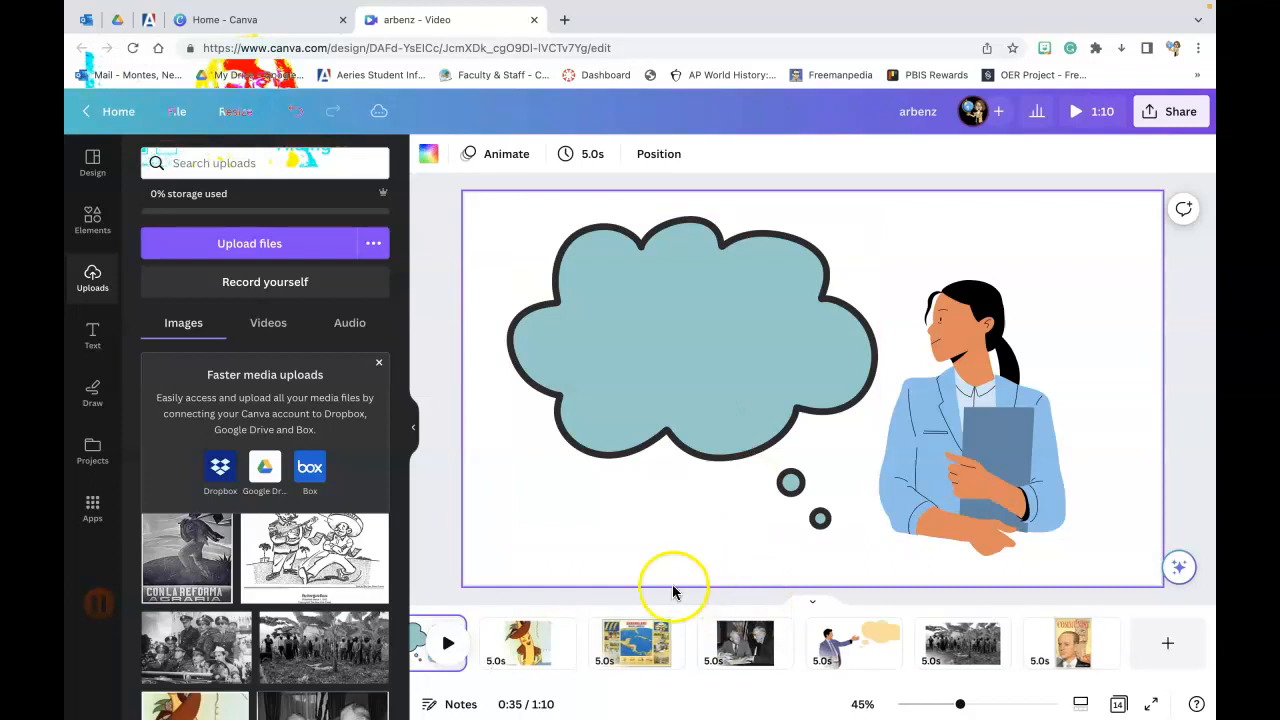
scroll(525, 660, right, 2)
drag(527, 662, 1068, 634)
click(1150, 640)
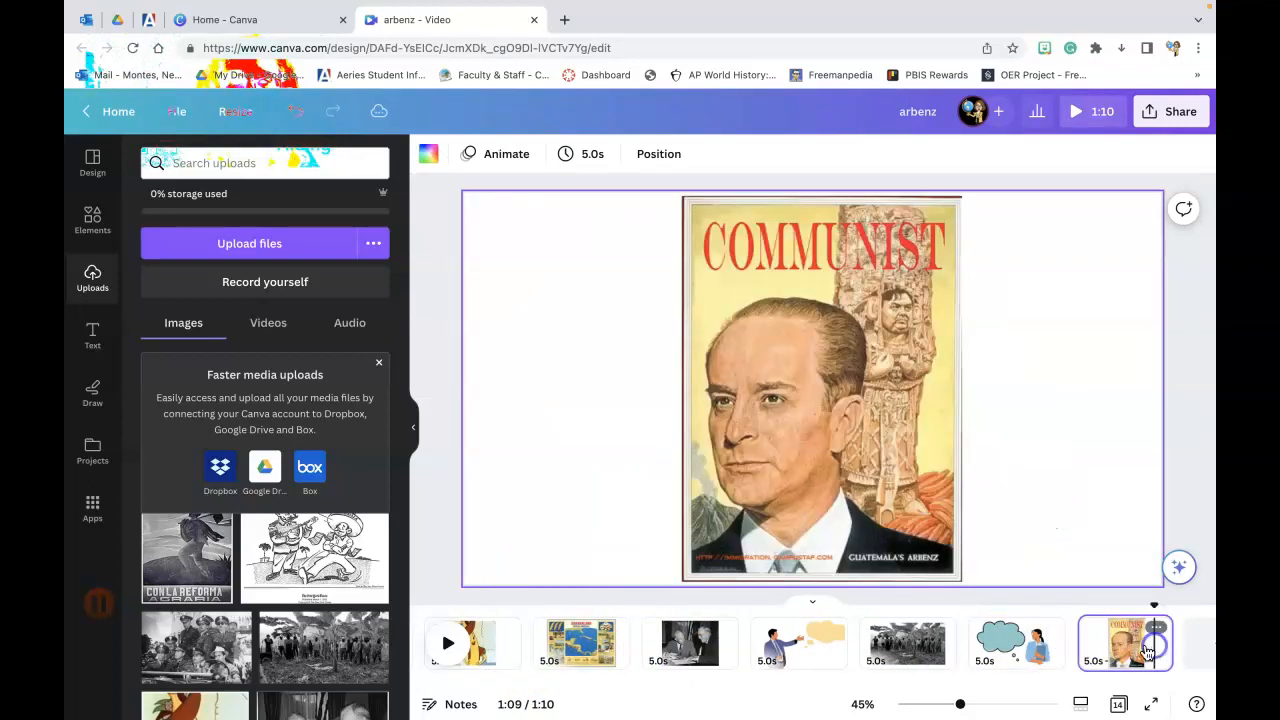
Step: Duplicate the male lawyer page and move the copy to the end, after the "COMMUNIST" poster page
click(779, 630)
click(866, 412)
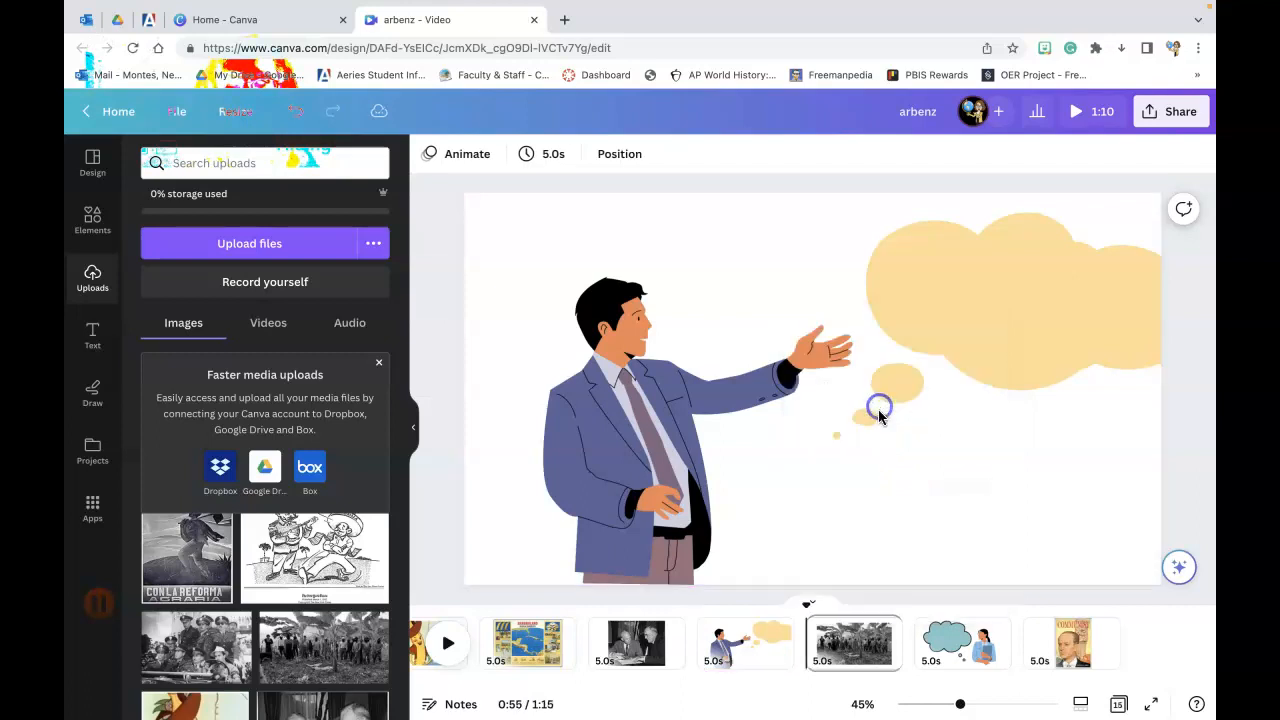
drag(826, 636, 990, 634)
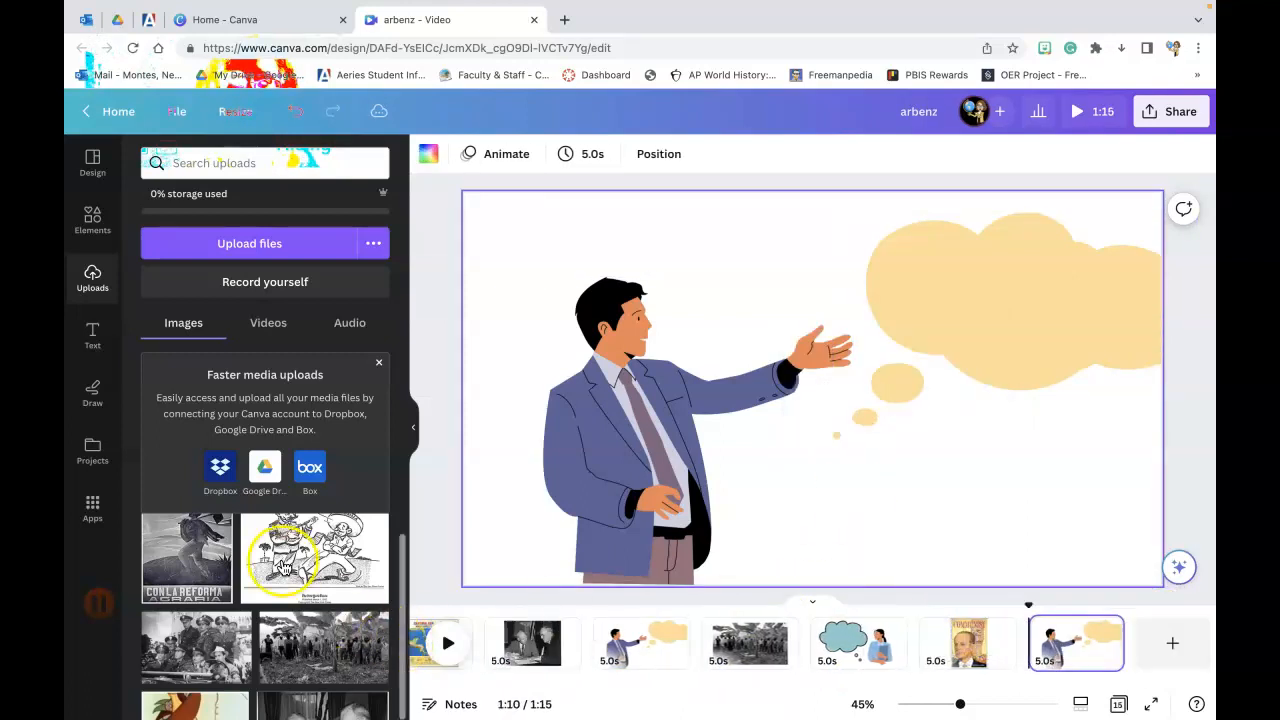
Step: Add a page at the end with the uploaded "TIERRA Y LIBERTAD" poster, enlarged to about 738 × 963 and centered
scroll(297, 587, down, 1)
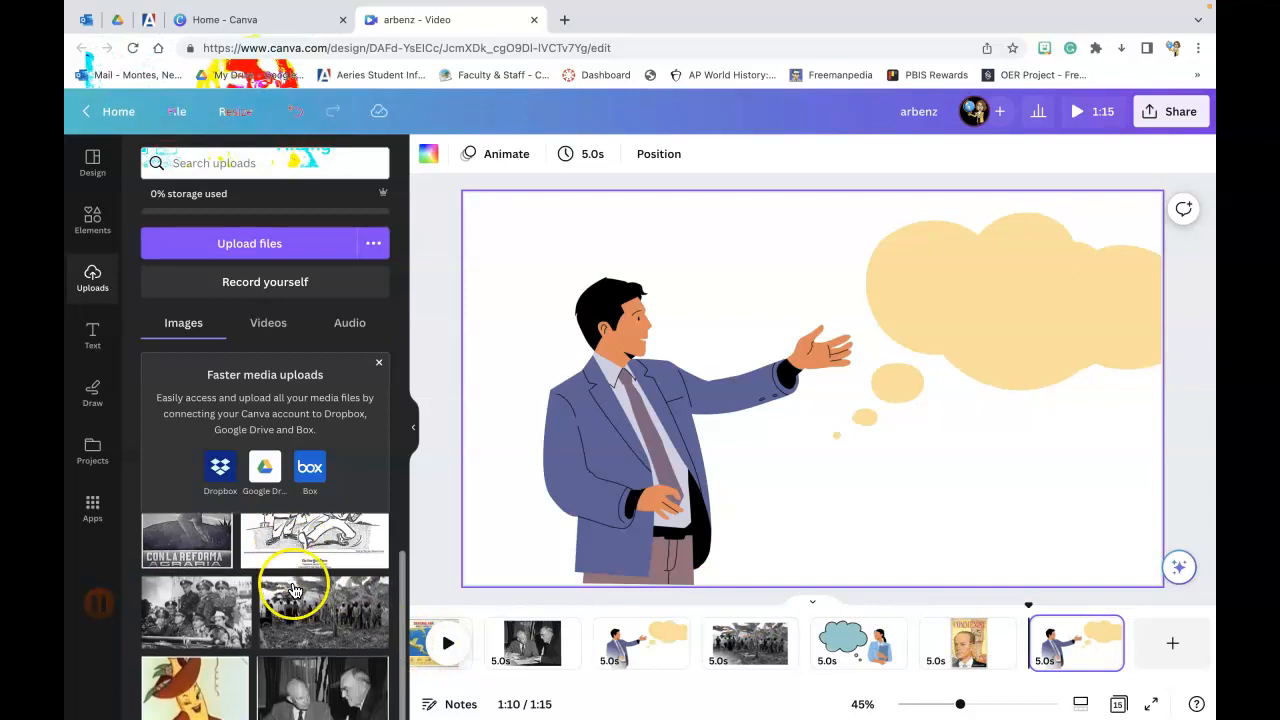
scroll(306, 566, up, 1)
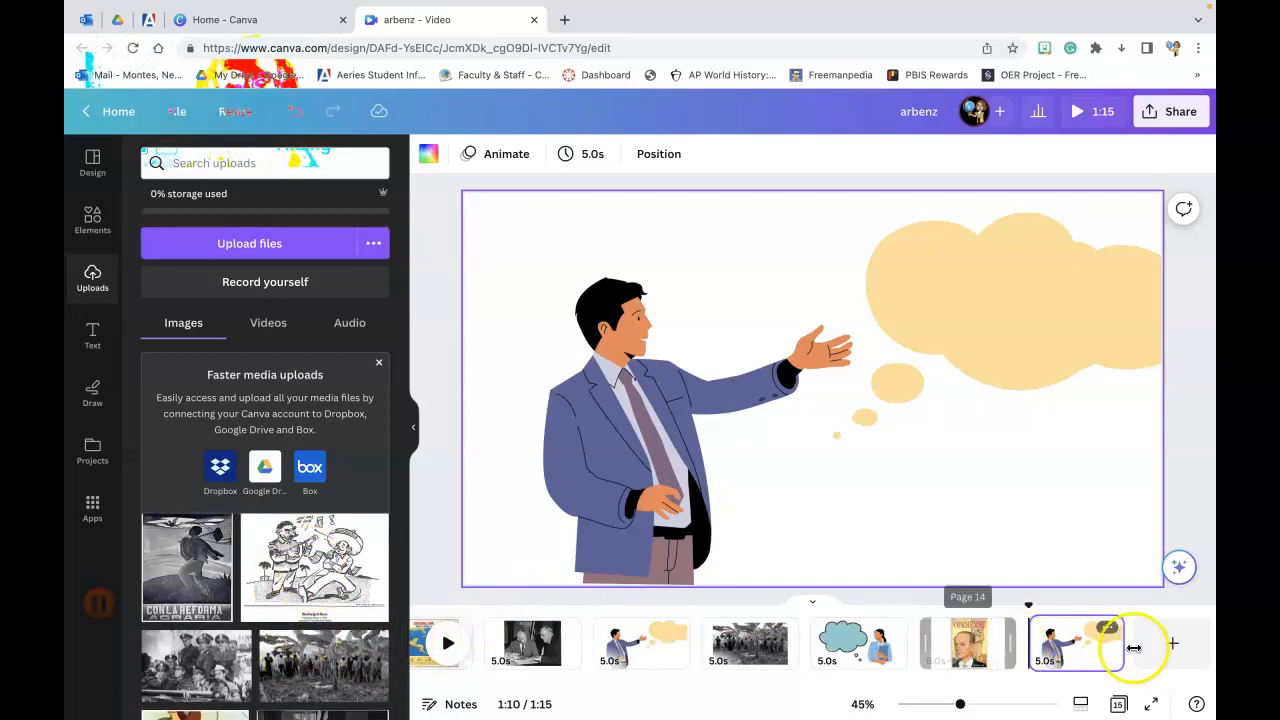
click(1178, 644)
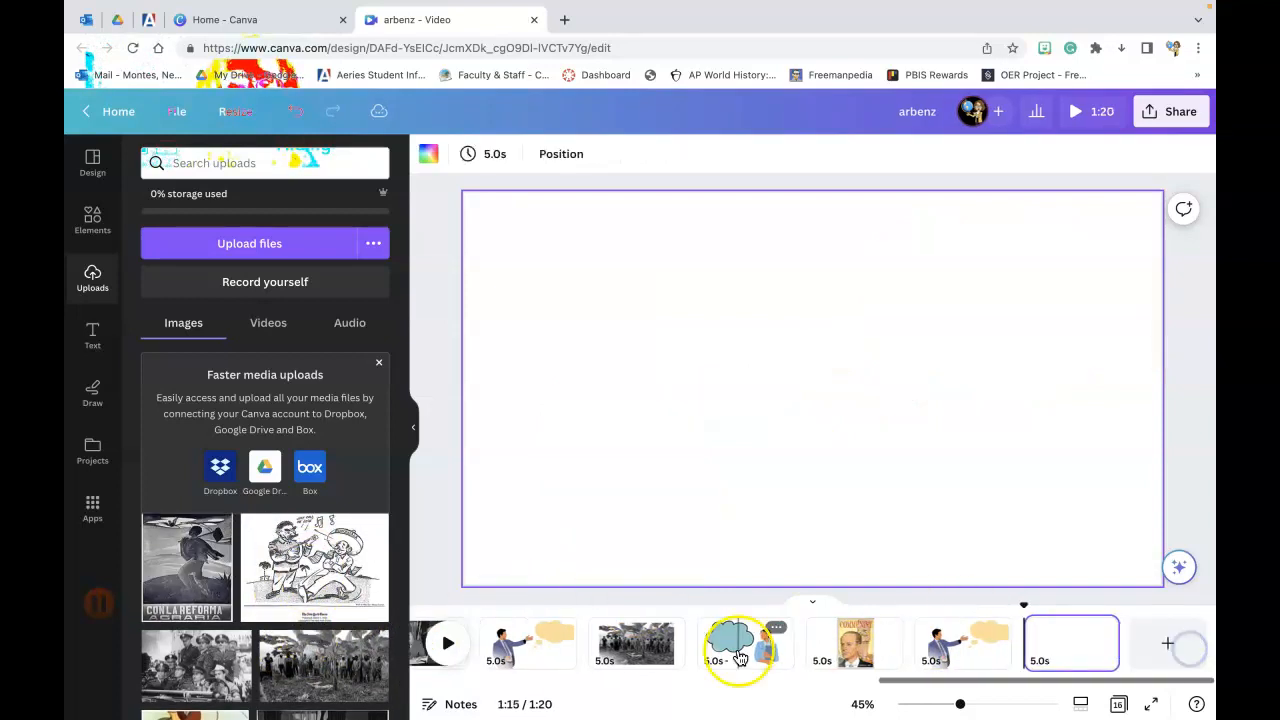
click(206, 586)
drag(750, 394, 674, 337)
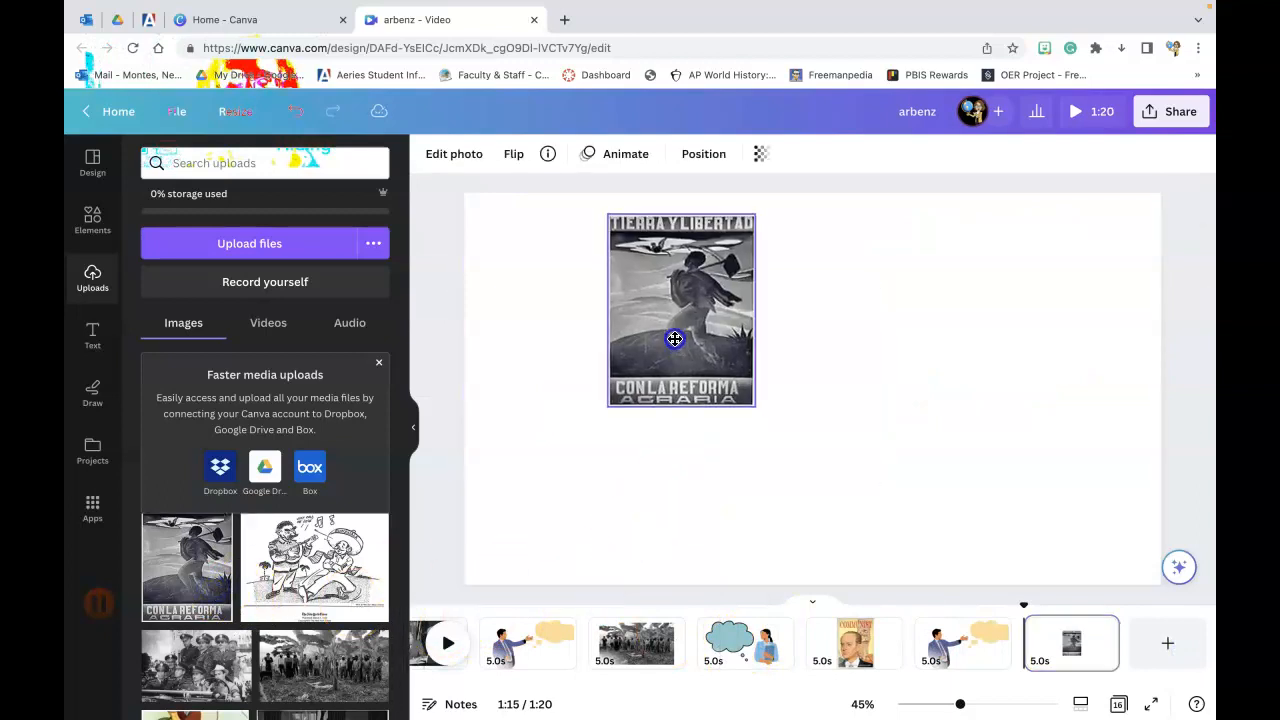
drag(752, 388, 980, 471)
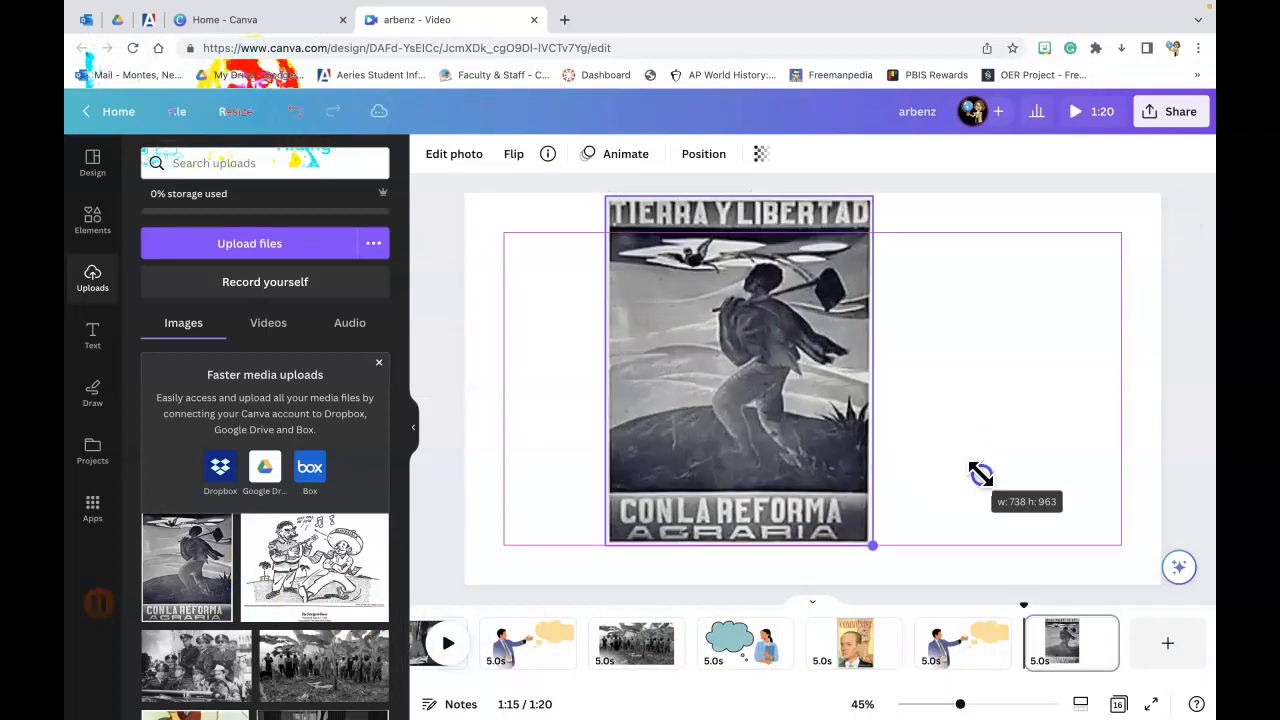
drag(663, 372, 749, 389)
Step: Add a blank page at the end and place a duplicate of the female lawyer page just before it
click(1141, 628)
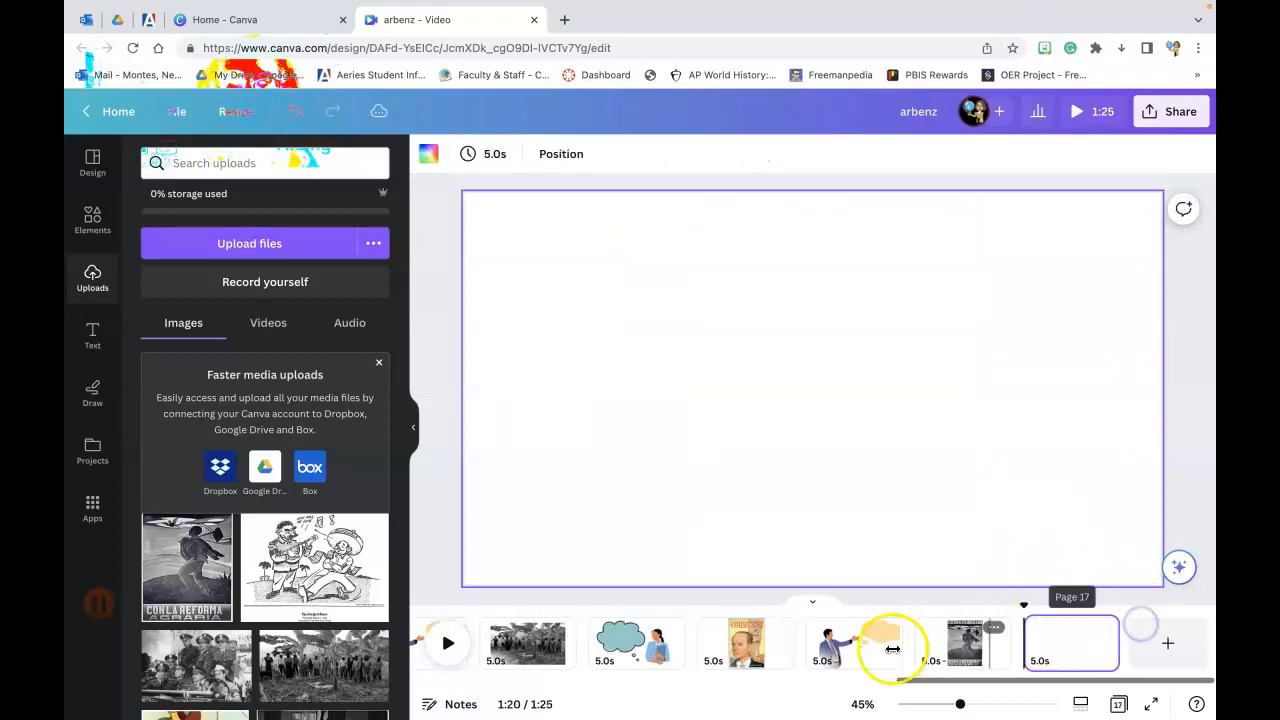
click(667, 625)
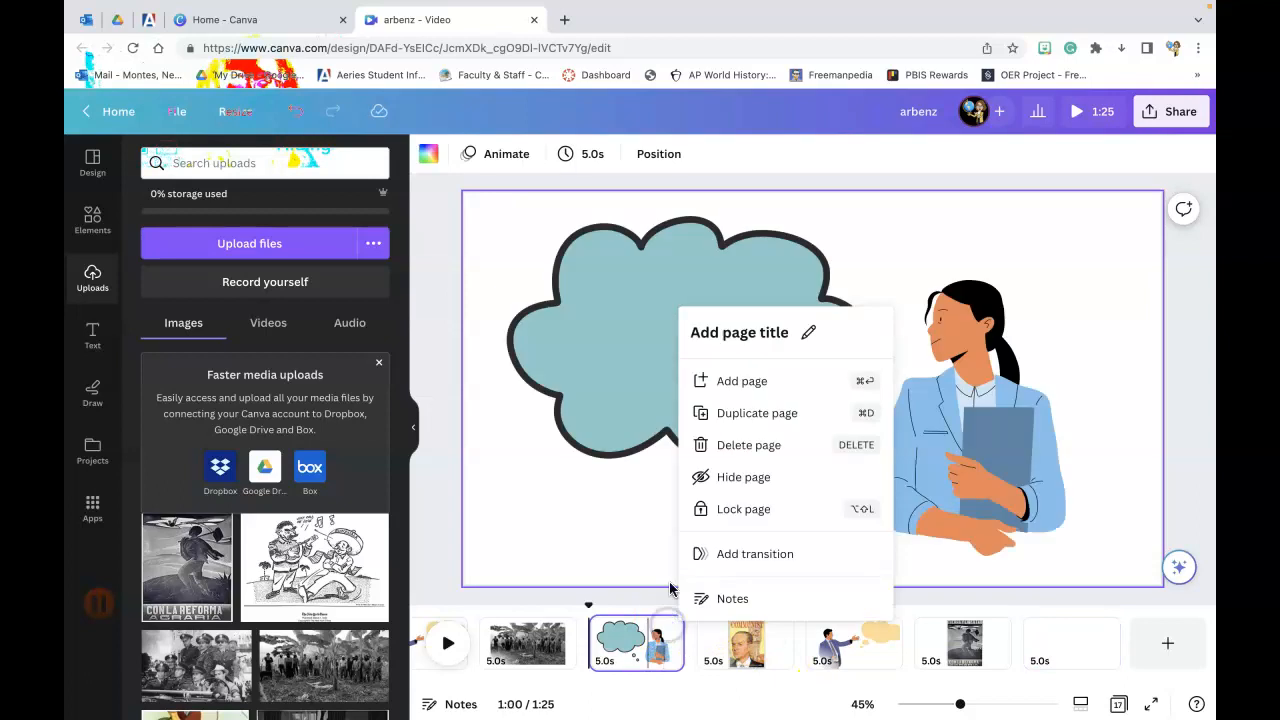
click(823, 425)
drag(776, 662, 960, 645)
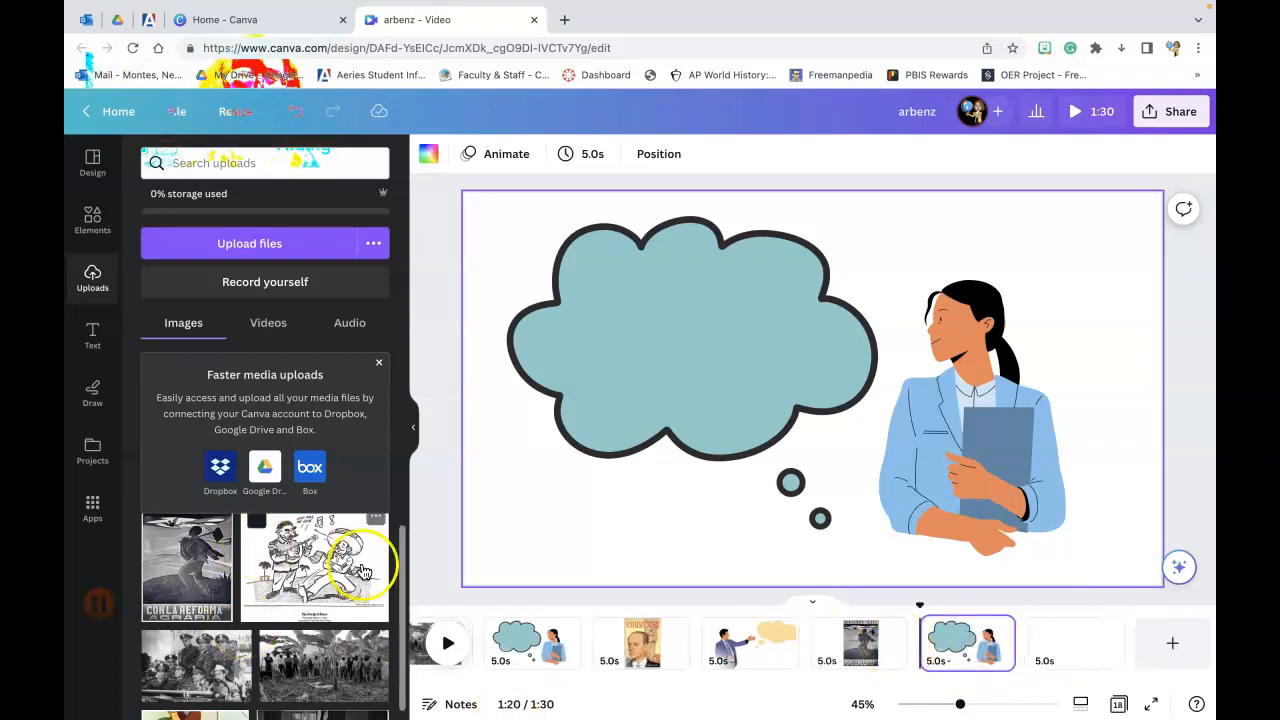
Step: Insert the uploaded "Moscow Samba" cartoon on the blank final page
click(1060, 645)
click(362, 572)
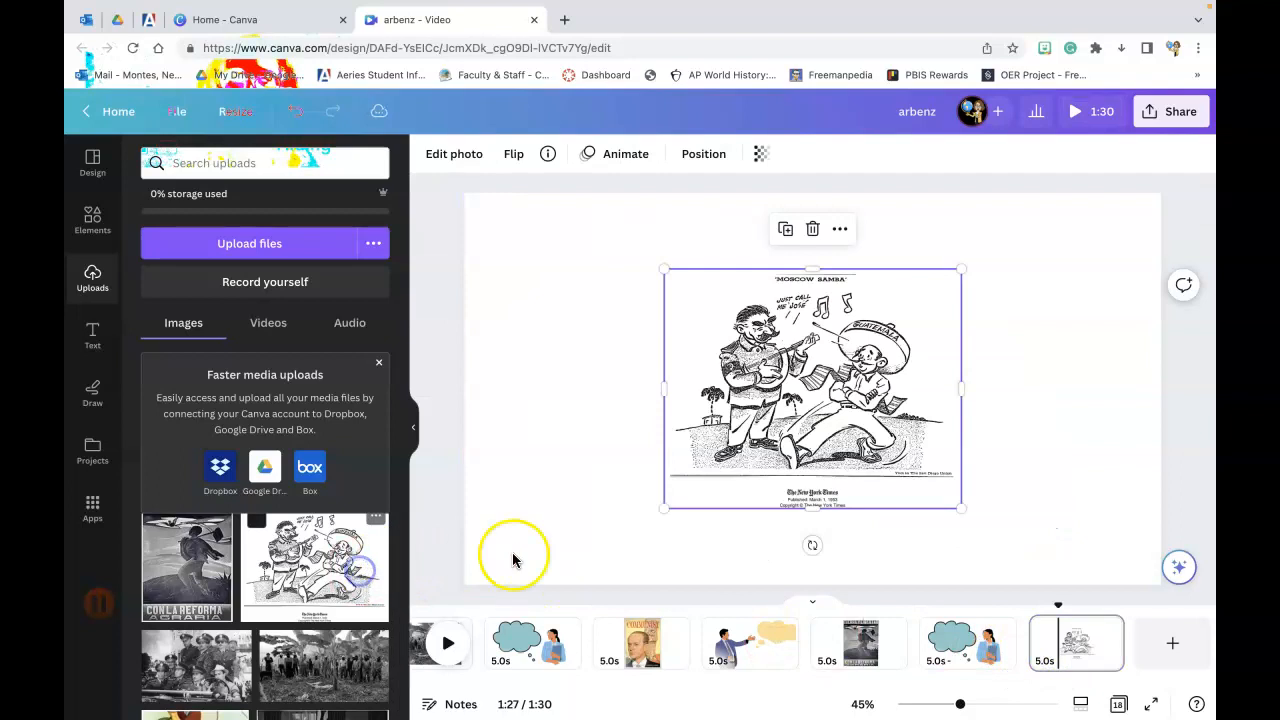
click(983, 505)
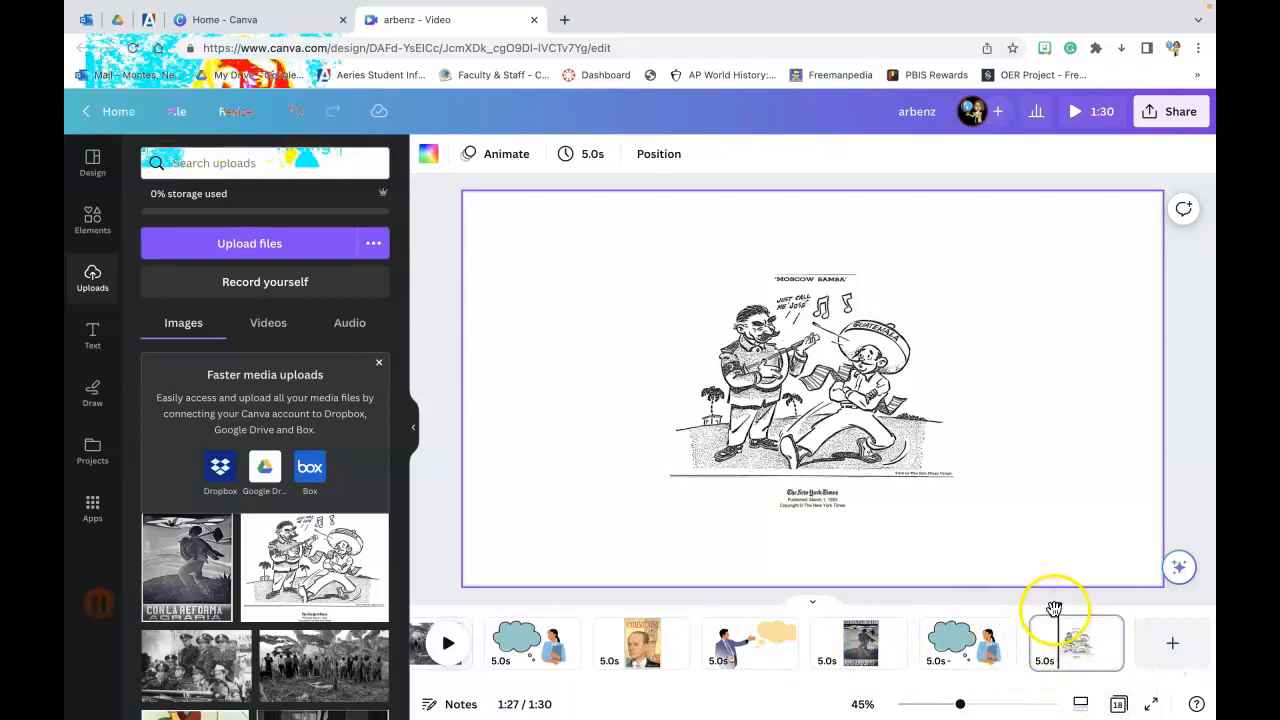
Step: Play the assembled video from the title page and pause it on the first female lawyer page
drag(1057, 596, 450, 607)
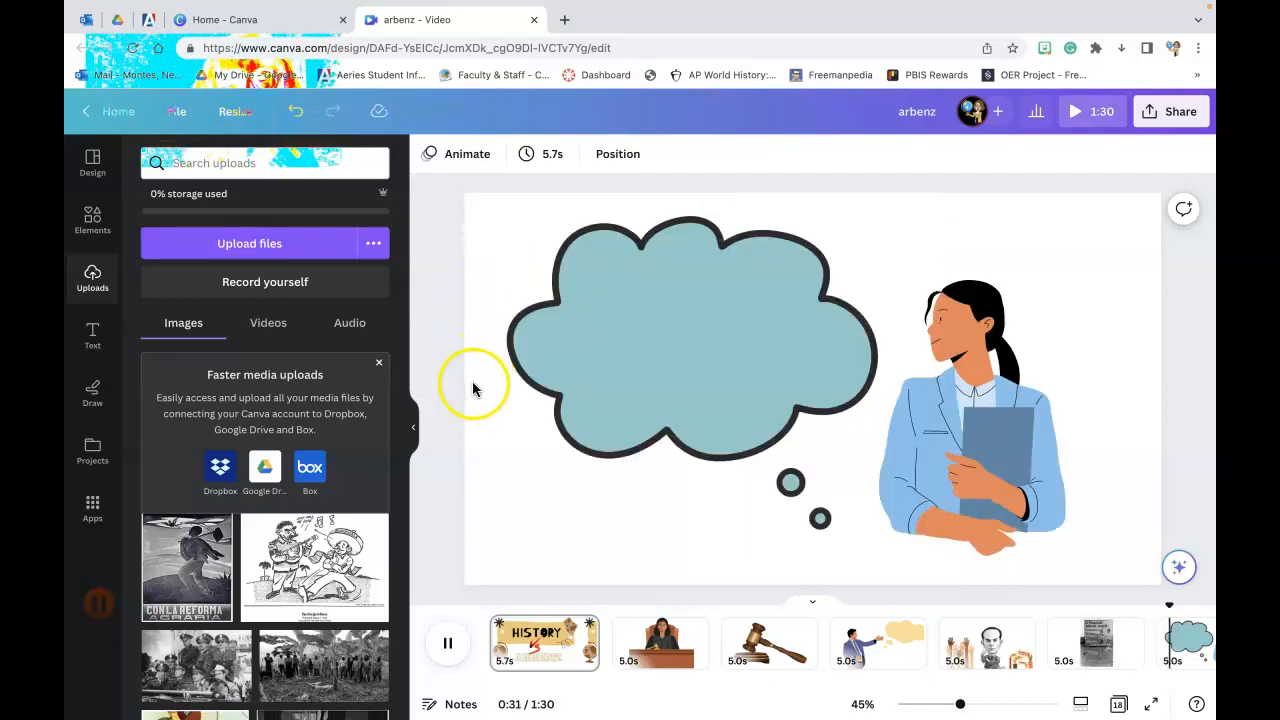
click(458, 646)
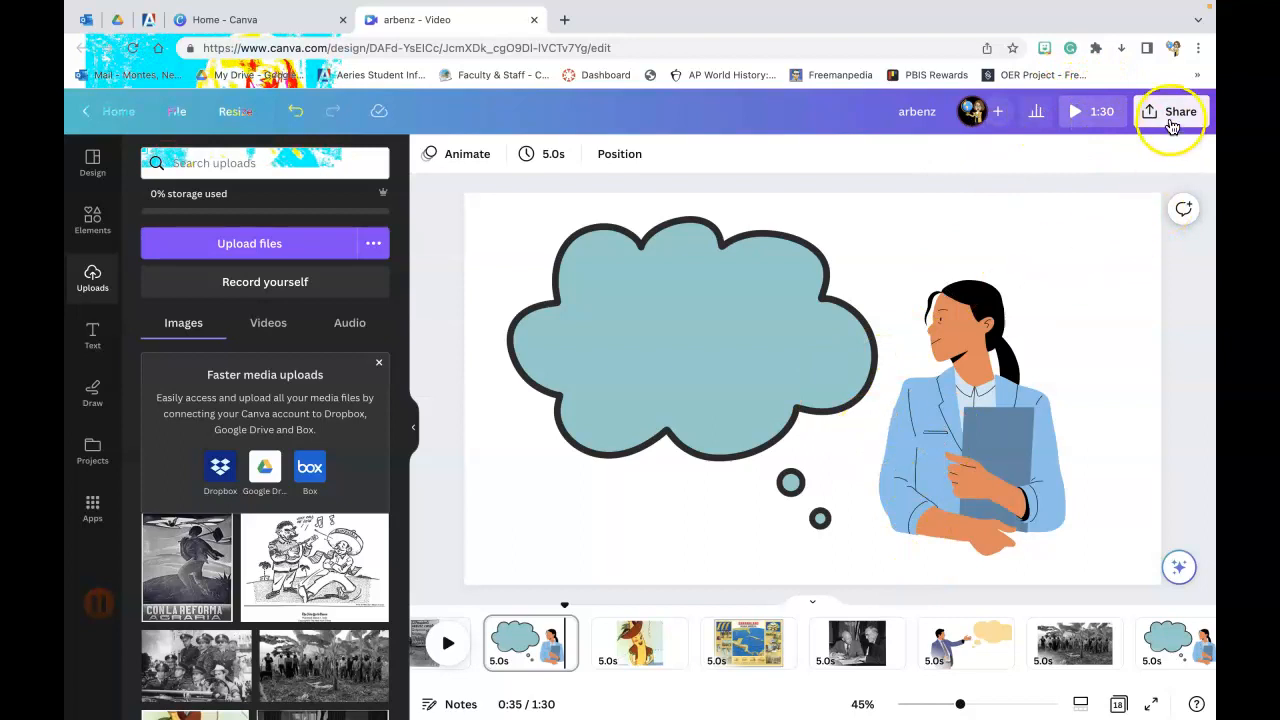
Step: Download all 18 pages of the design as an MP4 Video in 1080p (HD) quality
click(1172, 120)
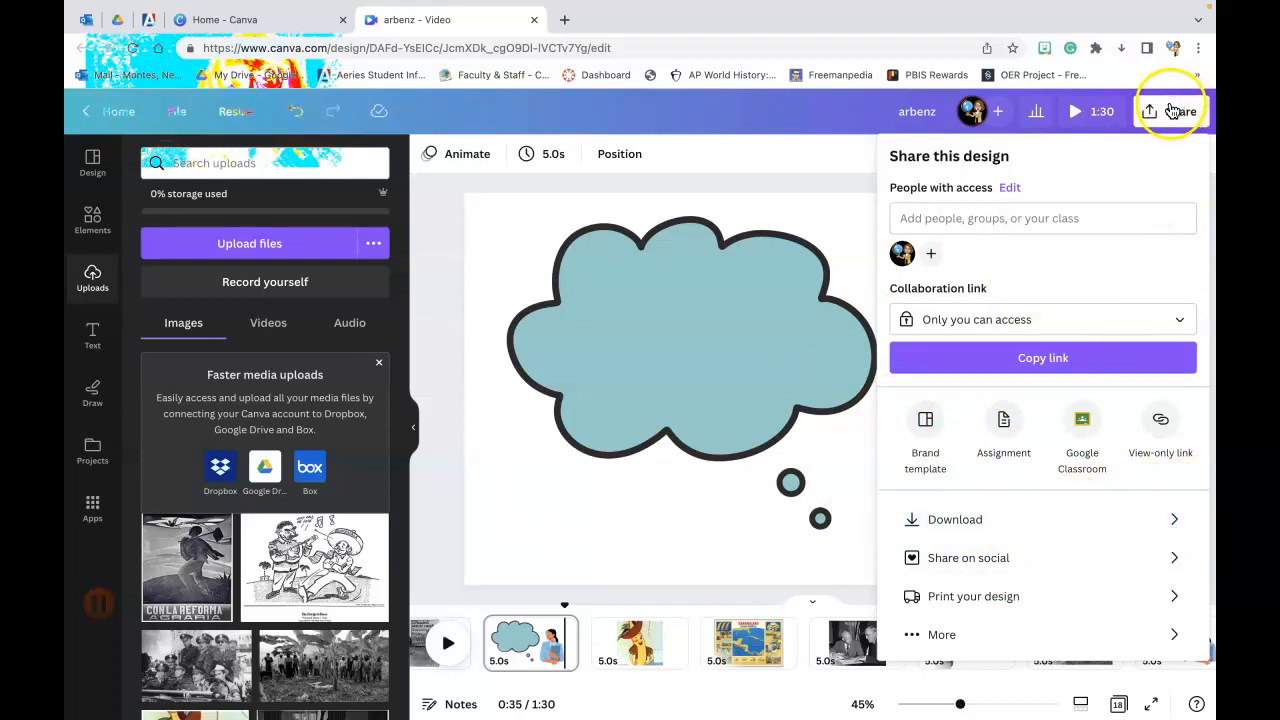
click(1057, 527)
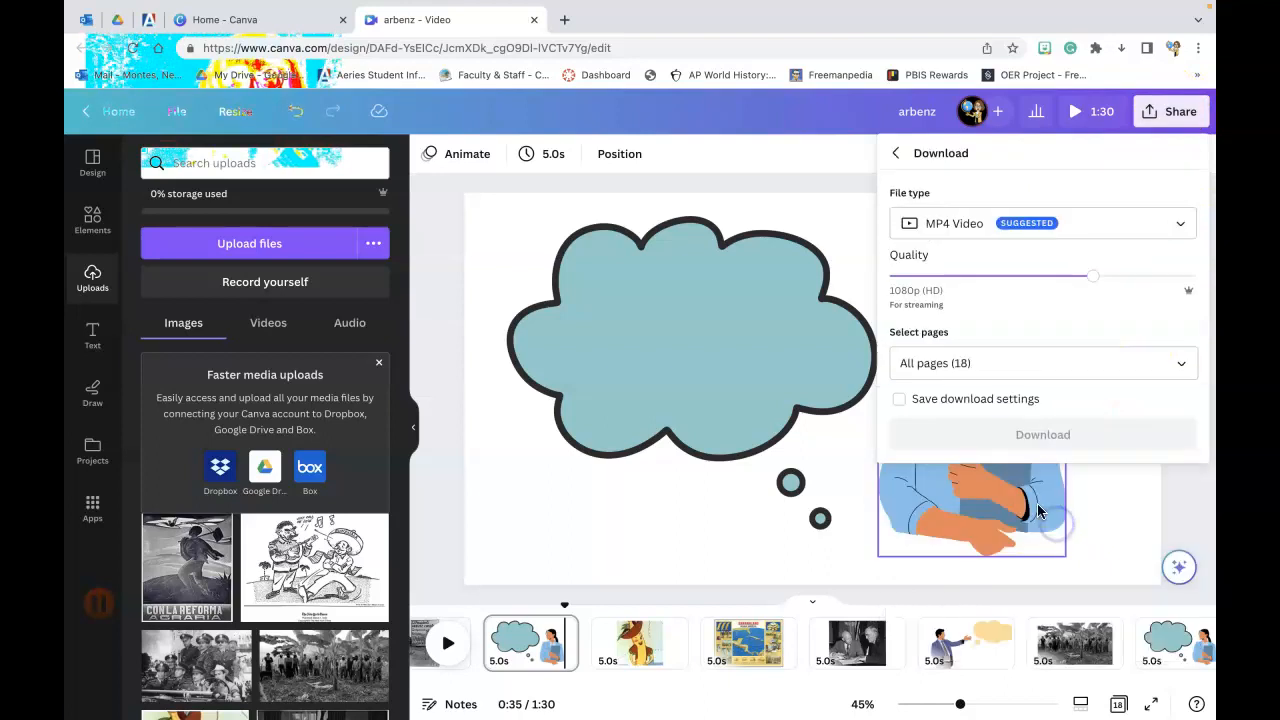
click(1051, 432)
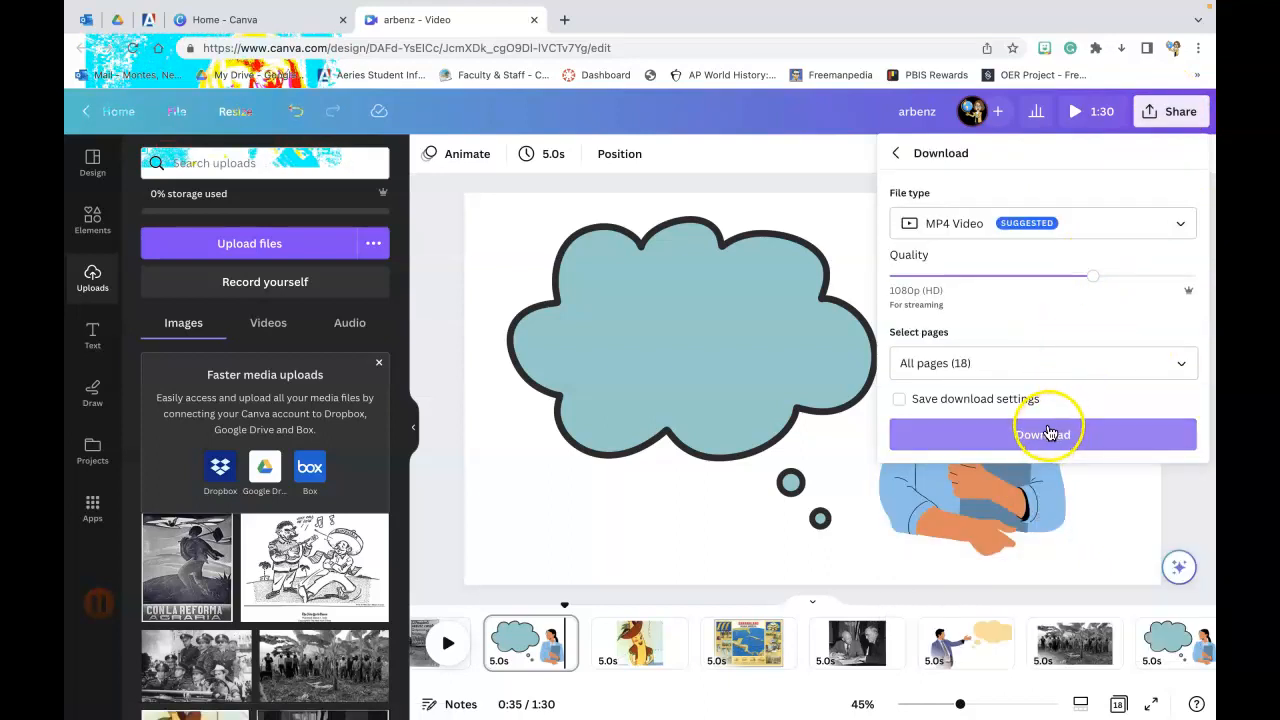
click(1069, 224)
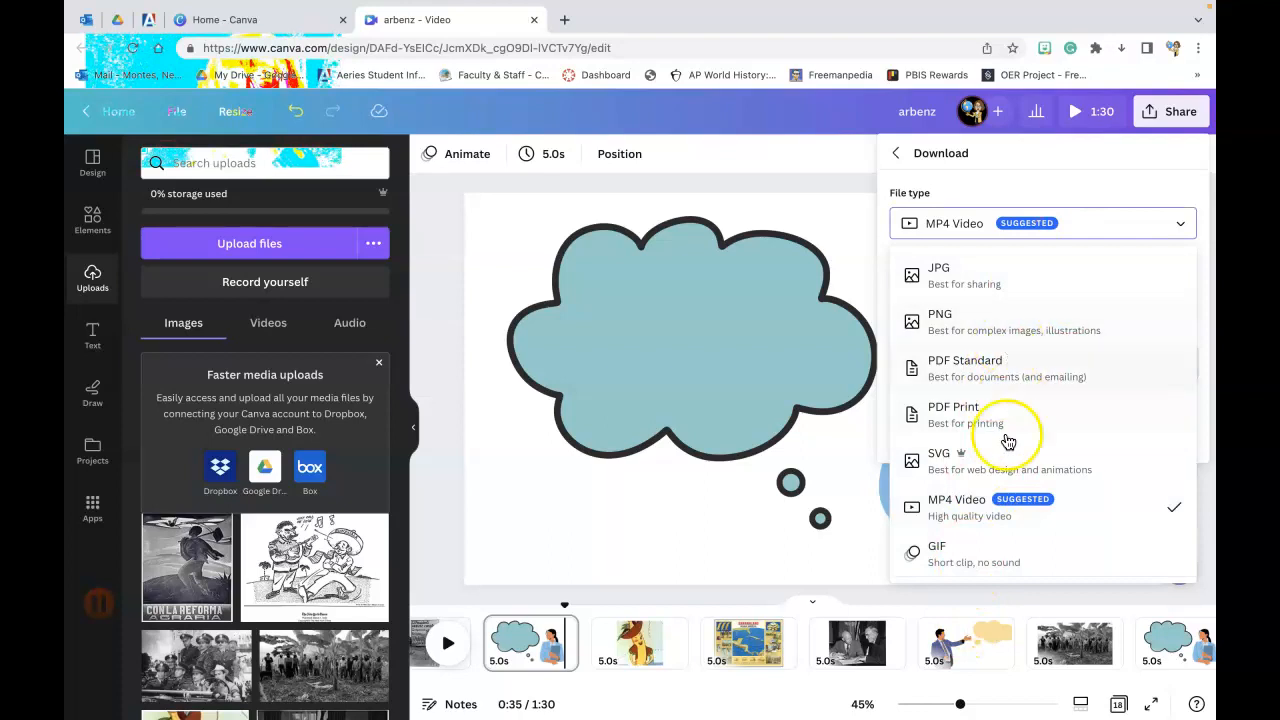
click(1100, 224)
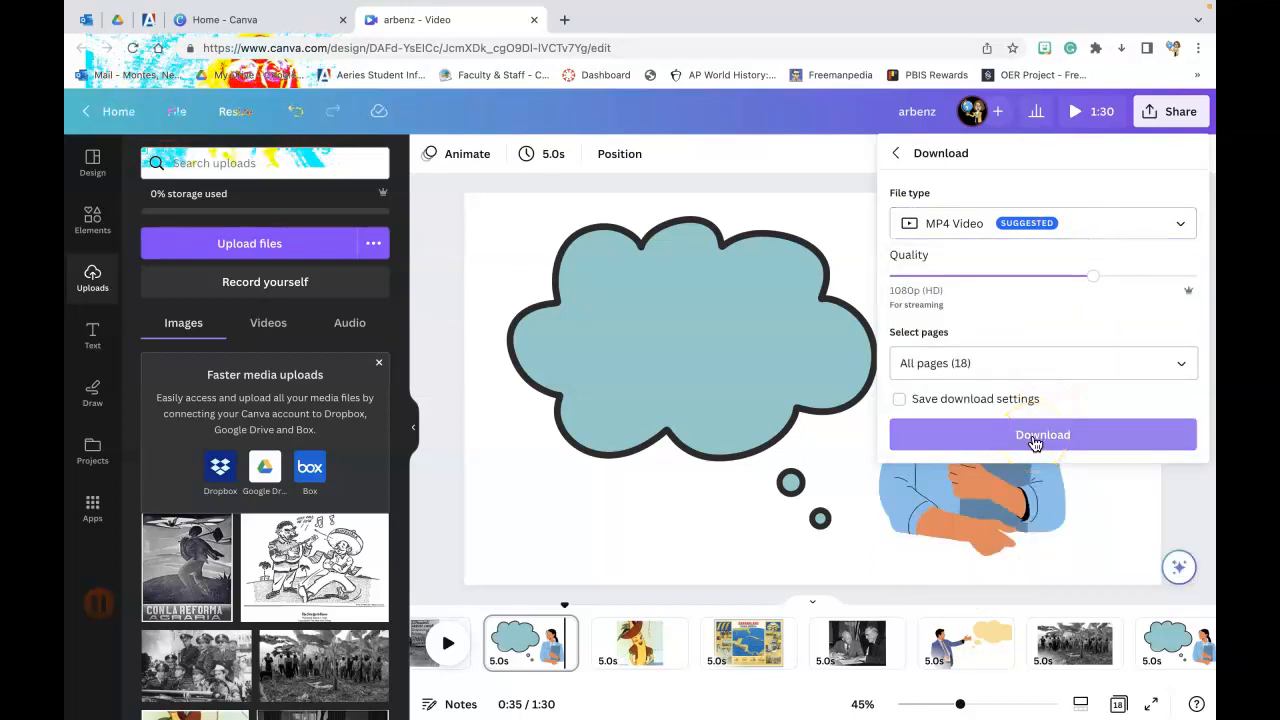
click(1080, 228)
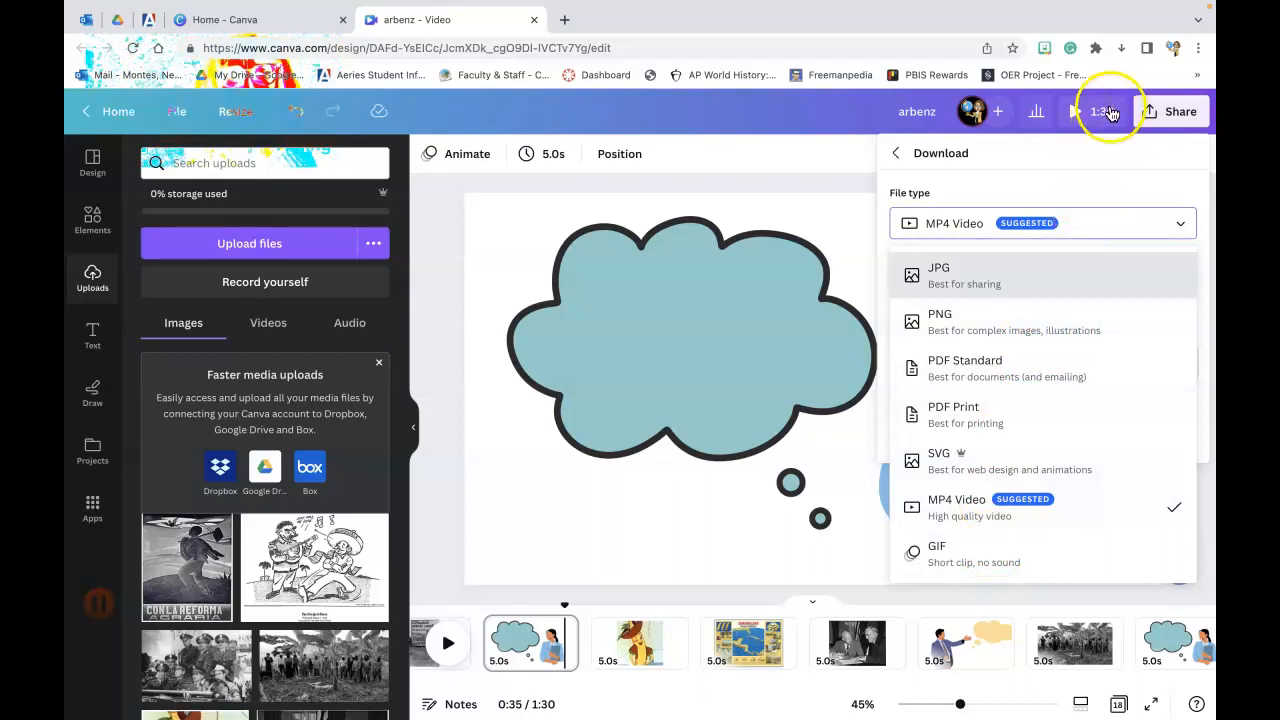
click(985, 505)
click(1063, 424)
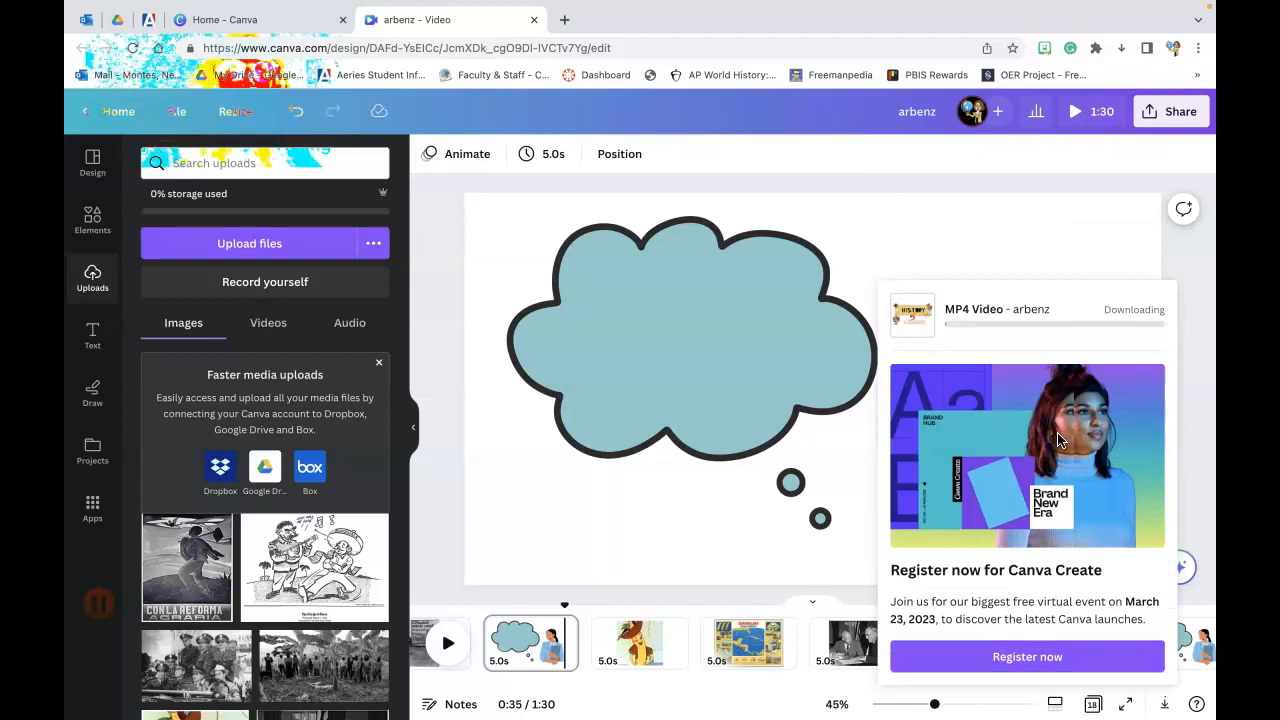
click(537, 280)
click(343, 473)
click(380, 347)
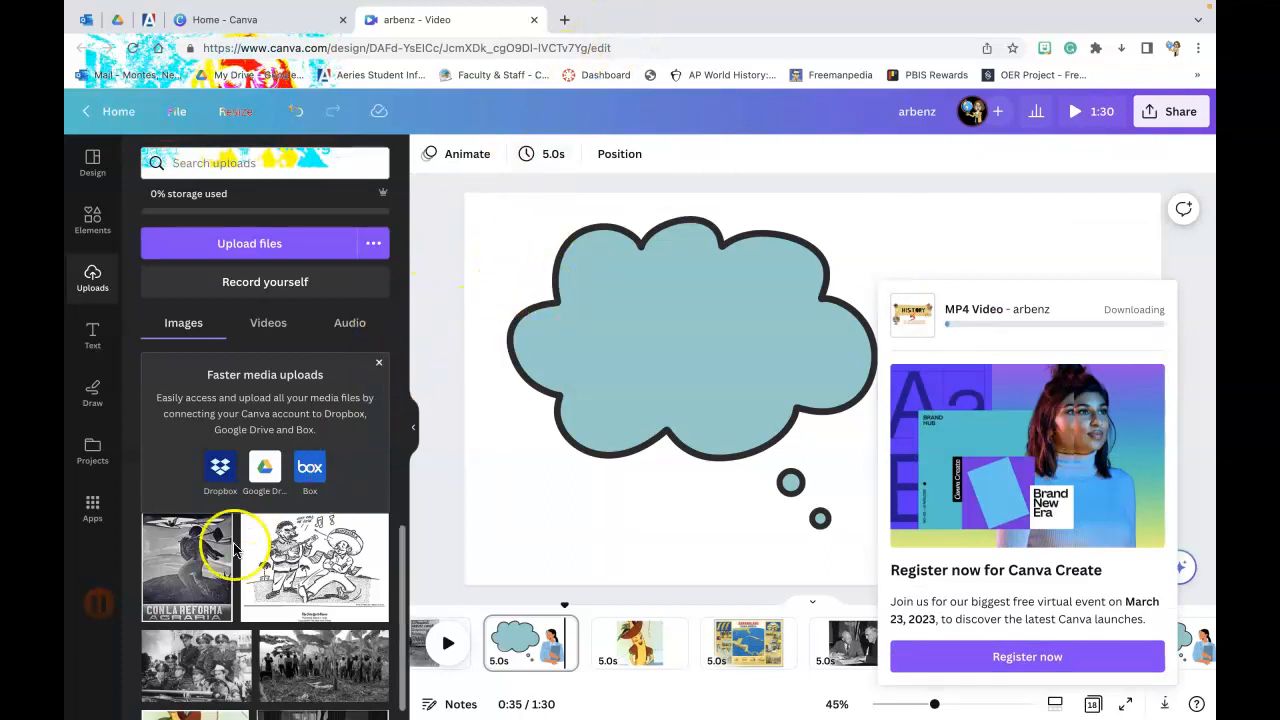
scroll(426, 415, up, 1)
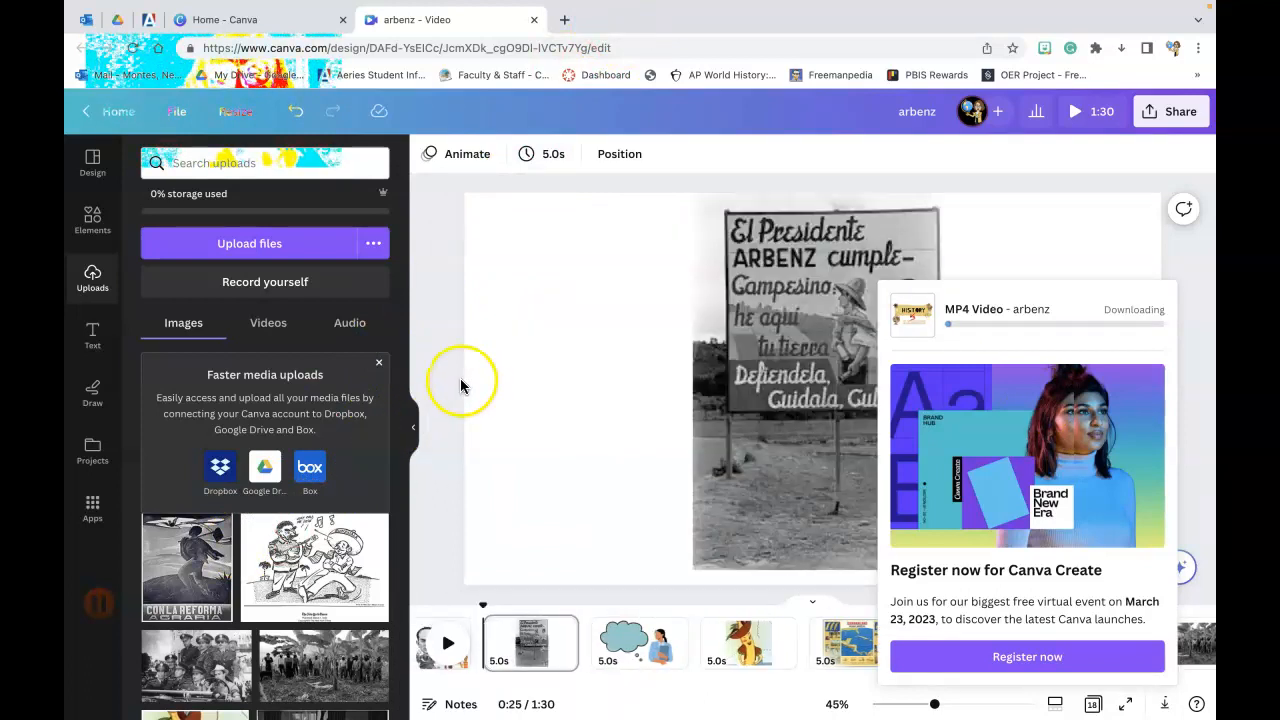
scroll(461, 386, up, 1)
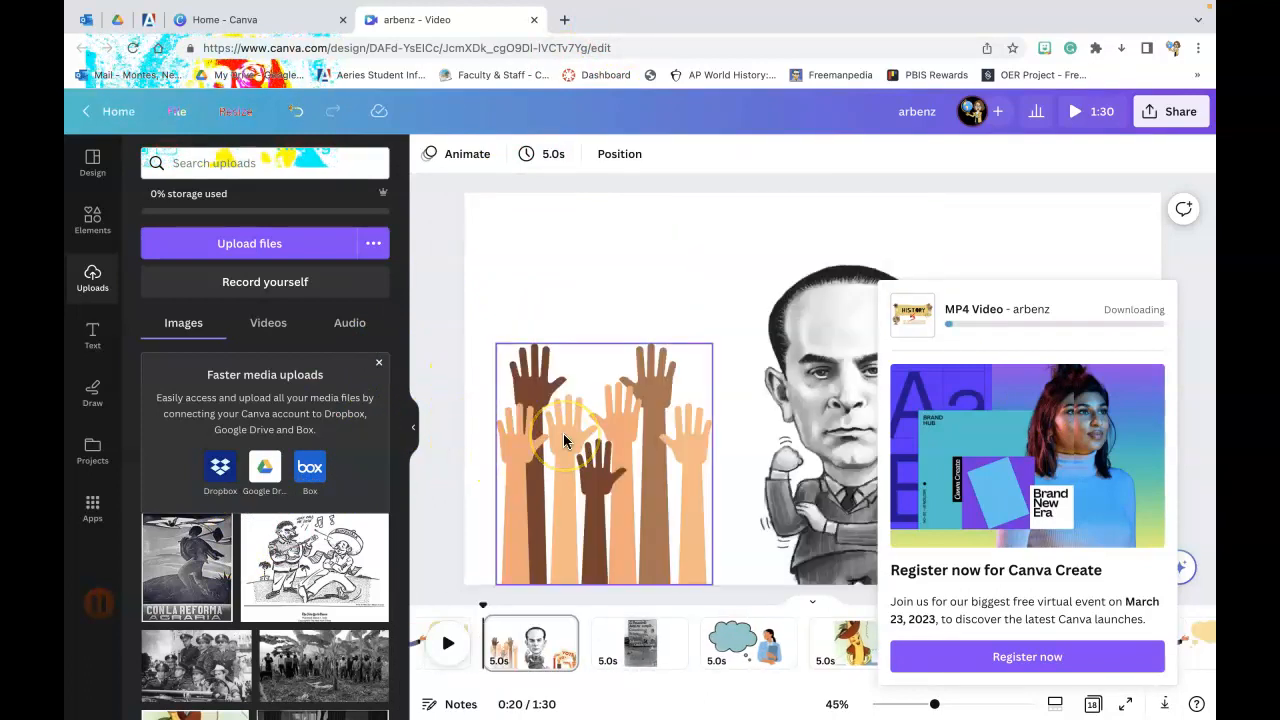